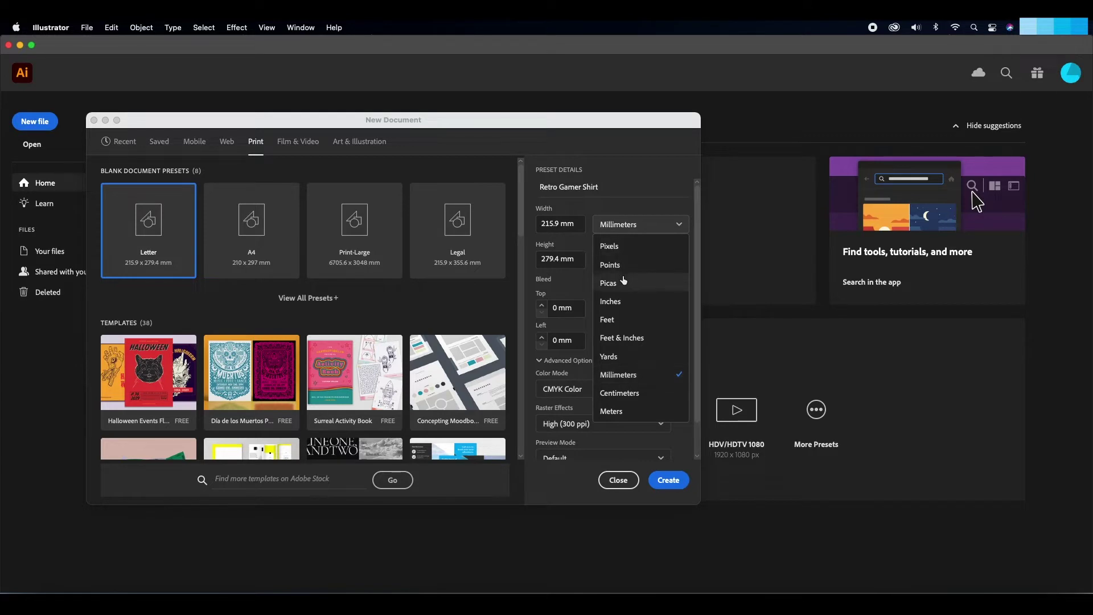
- Create the new document in inches, 14 in wide and 17 in high, with portrait orientation
left_click(611, 301)
left_click_drag(551, 226, 541, 225)
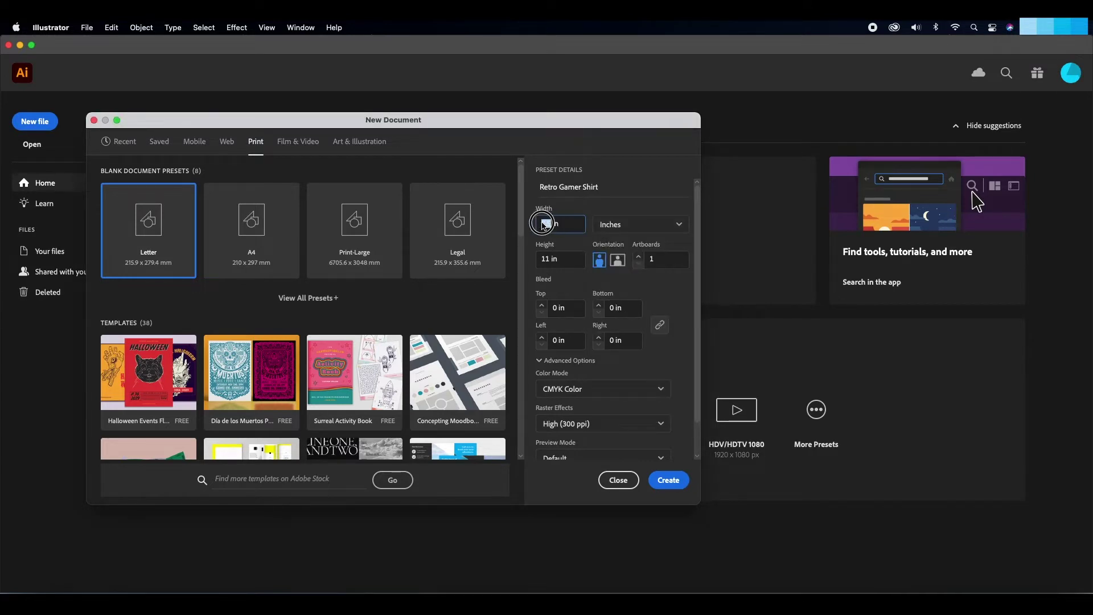
type("14")
left_click(545, 260)
type("17")
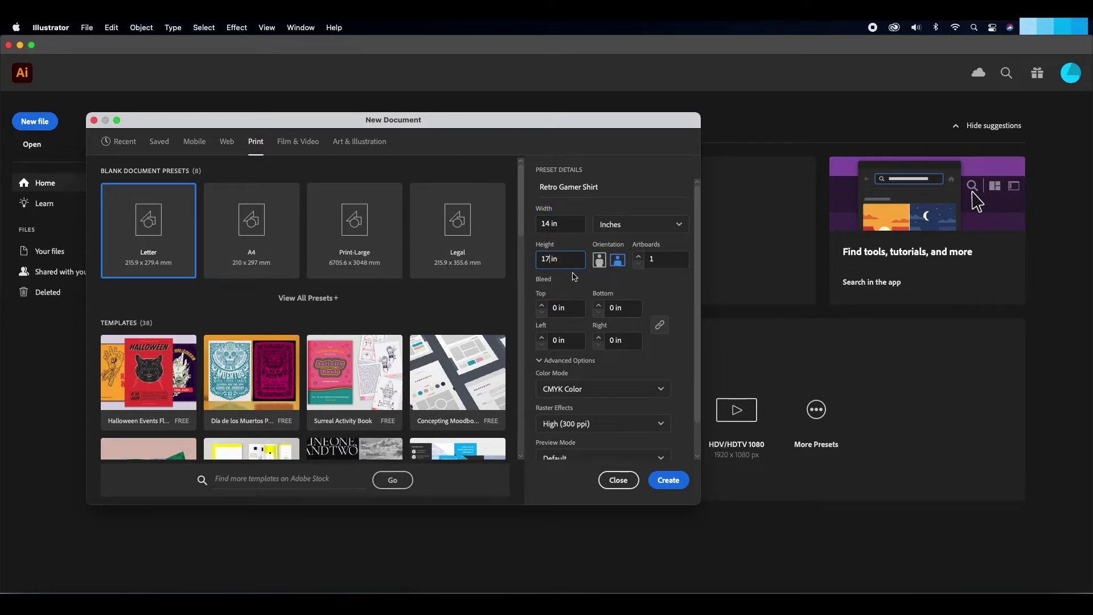
left_click(598, 263)
scroll(535, 278, "down", 2)
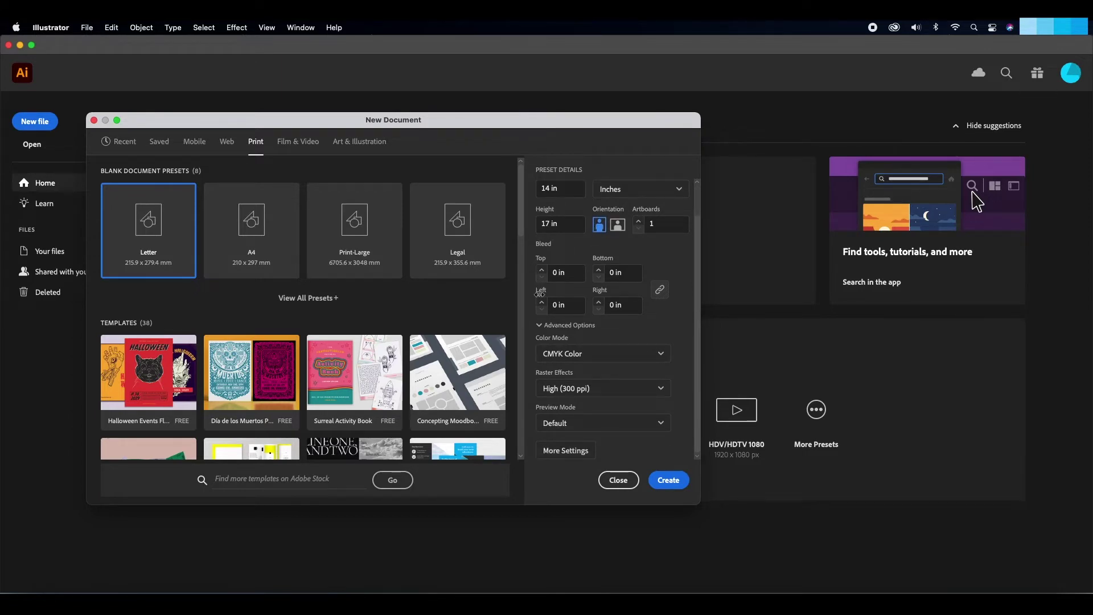
left_click(672, 476)
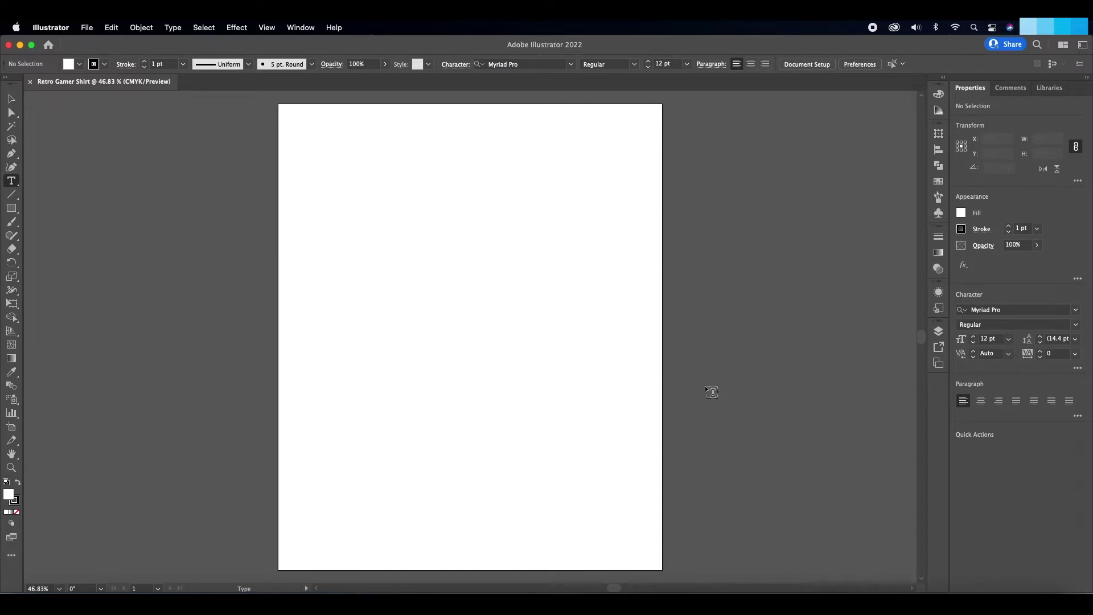
- Draw a circle about 3.94 in across in the left half of the artboard with the Ellipse tool
left_click(12, 209)
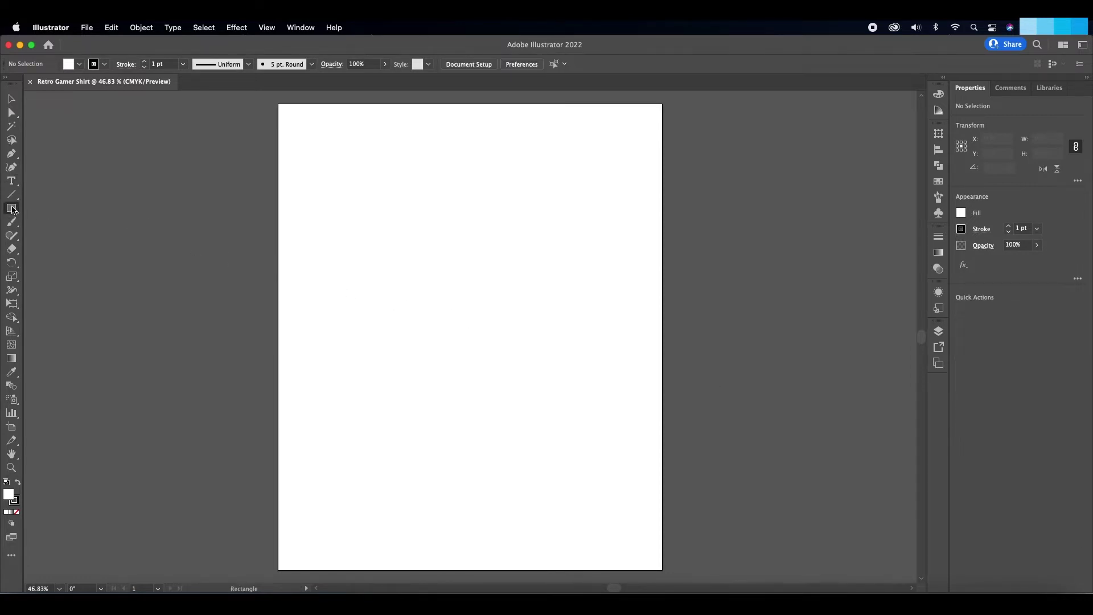
left_click(12, 210)
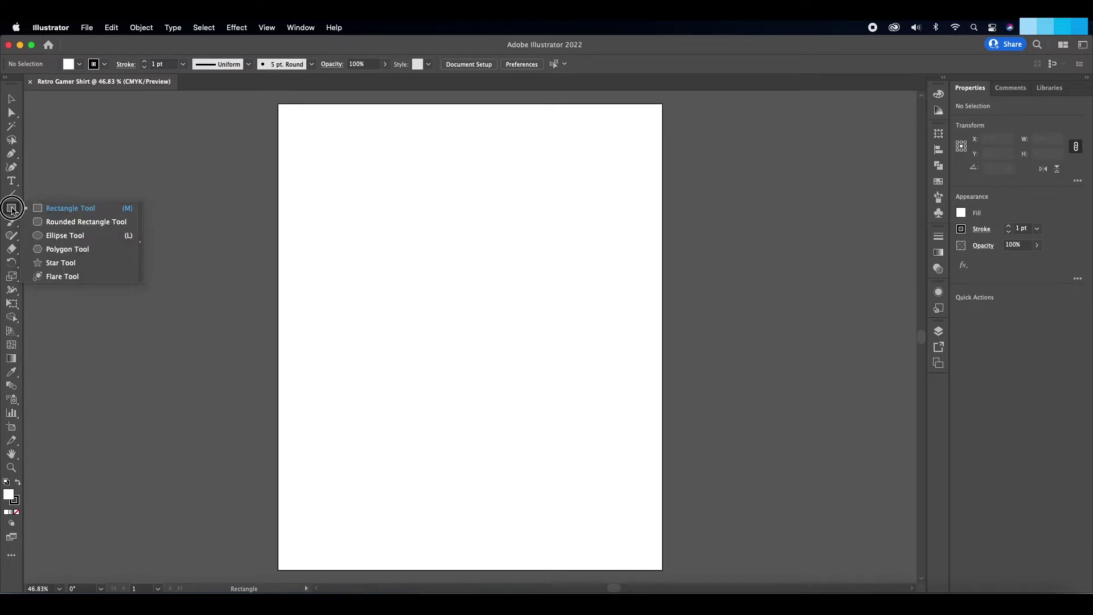
left_click(76, 235)
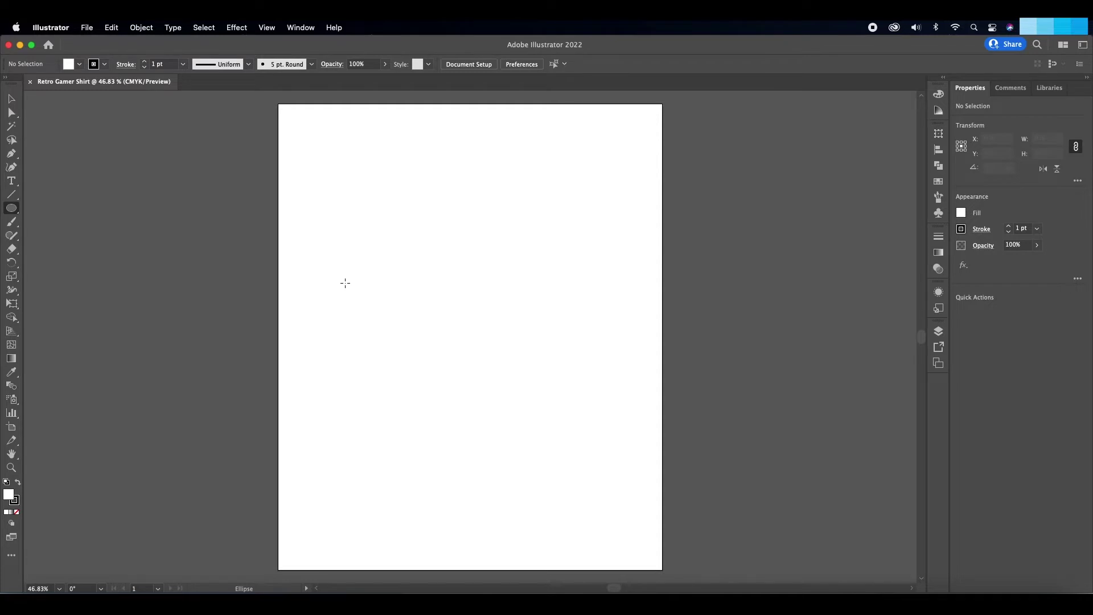
left_click_drag(345, 264, 441, 373)
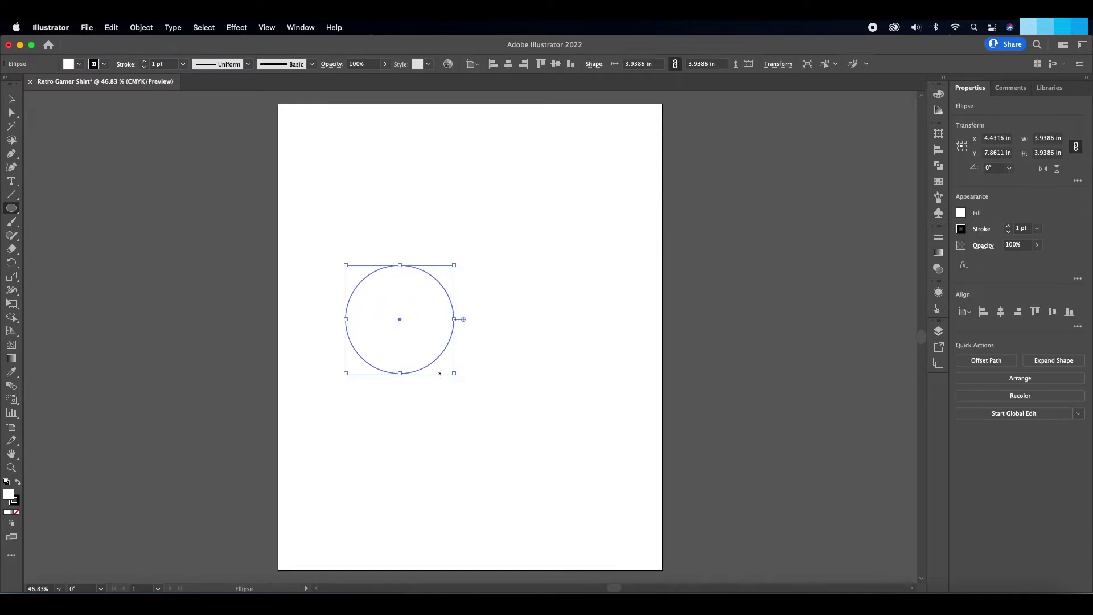
- Duplicate the circle and place the copy to its right at the same height, leaving a small gap
left_click(12, 99)
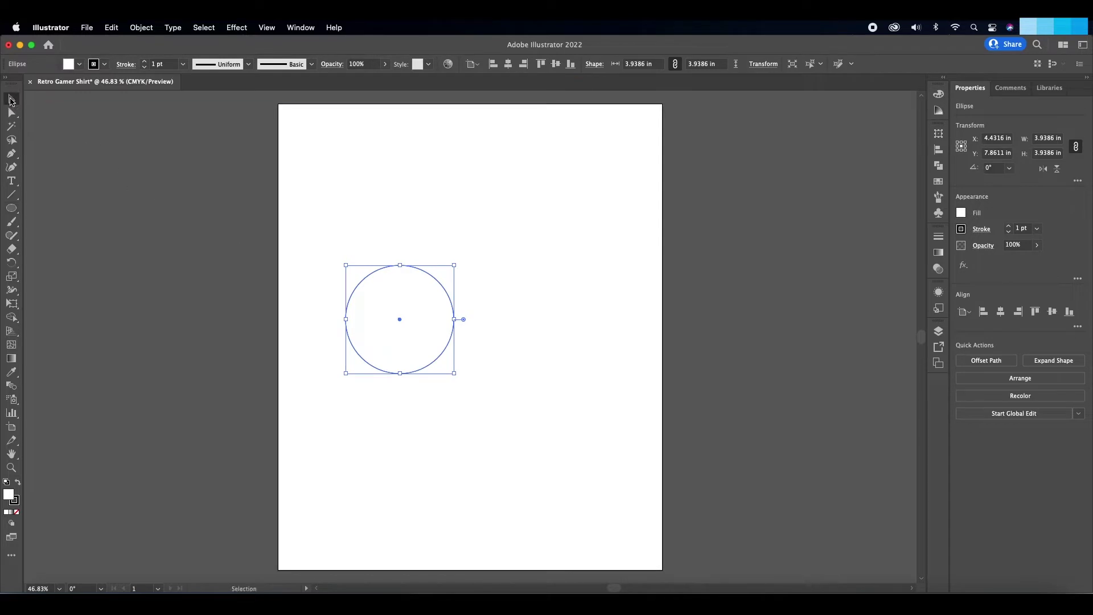
key("super+c")
key("super+v")
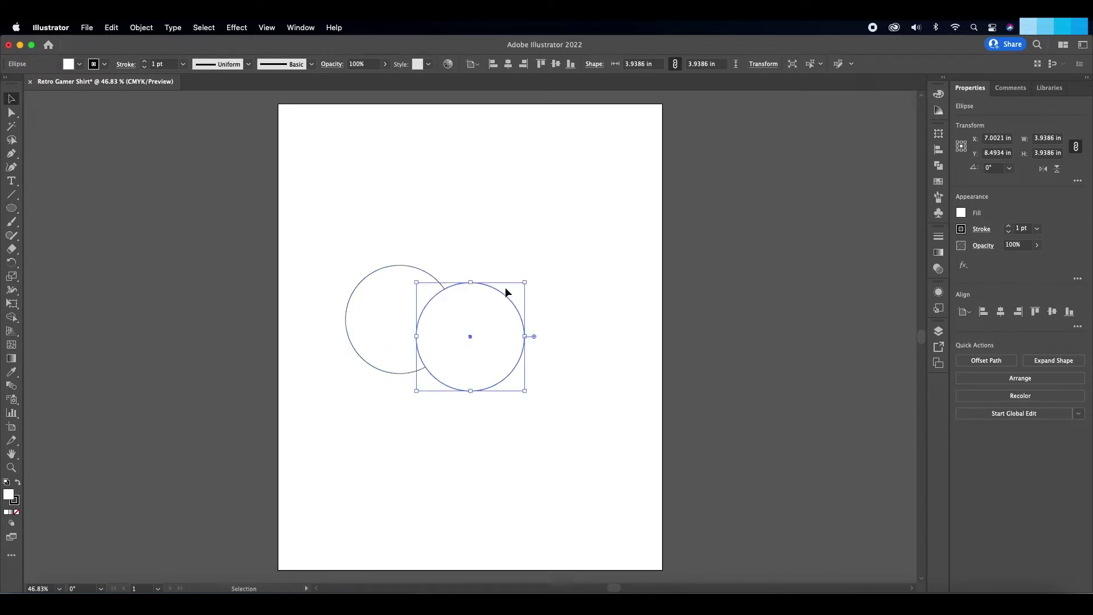
left_click_drag(493, 347, 545, 332)
left_click(456, 255)
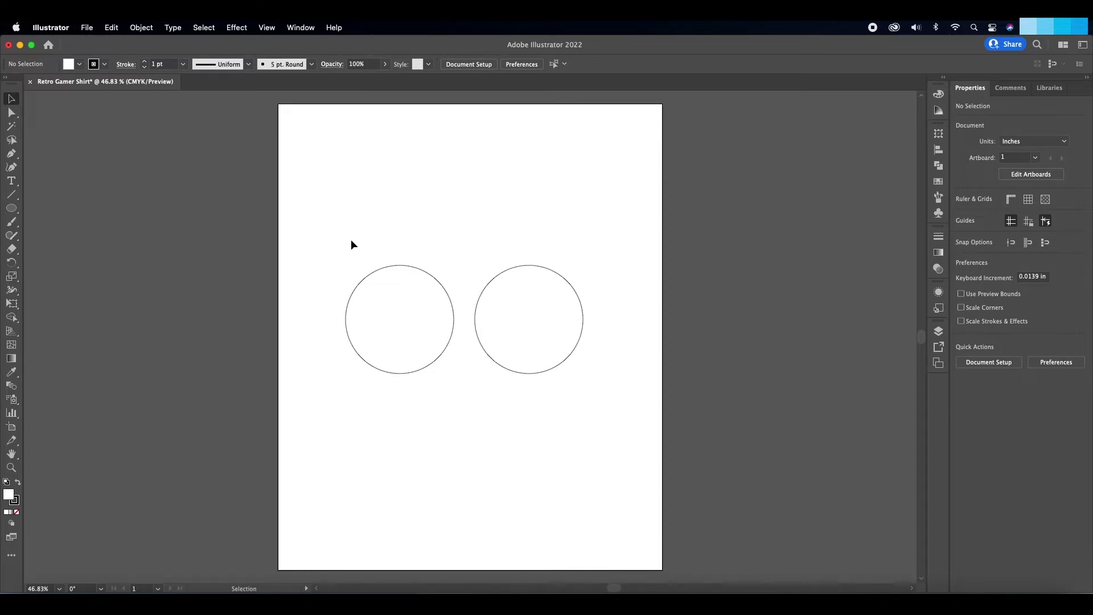
- Shift both circles together slightly to the right and save the document
left_click_drag(327, 238, 568, 332)
left_click(640, 322)
key("super+s")
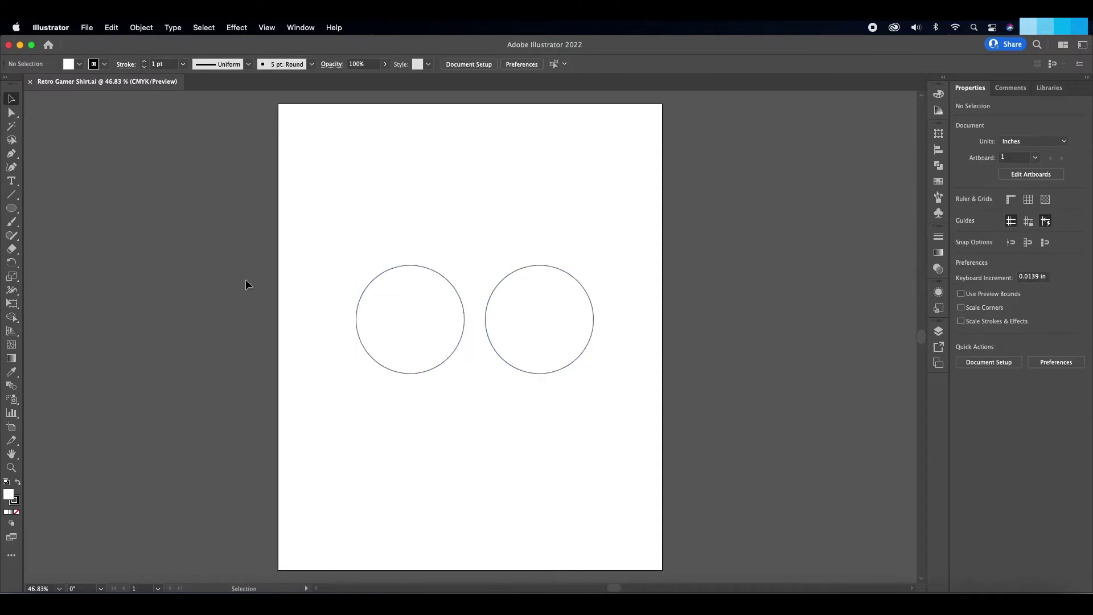
- Draw a rectangle about 4.71 by 2.61 in, spanning from the left circle's top point to the right circle's centre line
left_click_drag(12, 208, 47, 212)
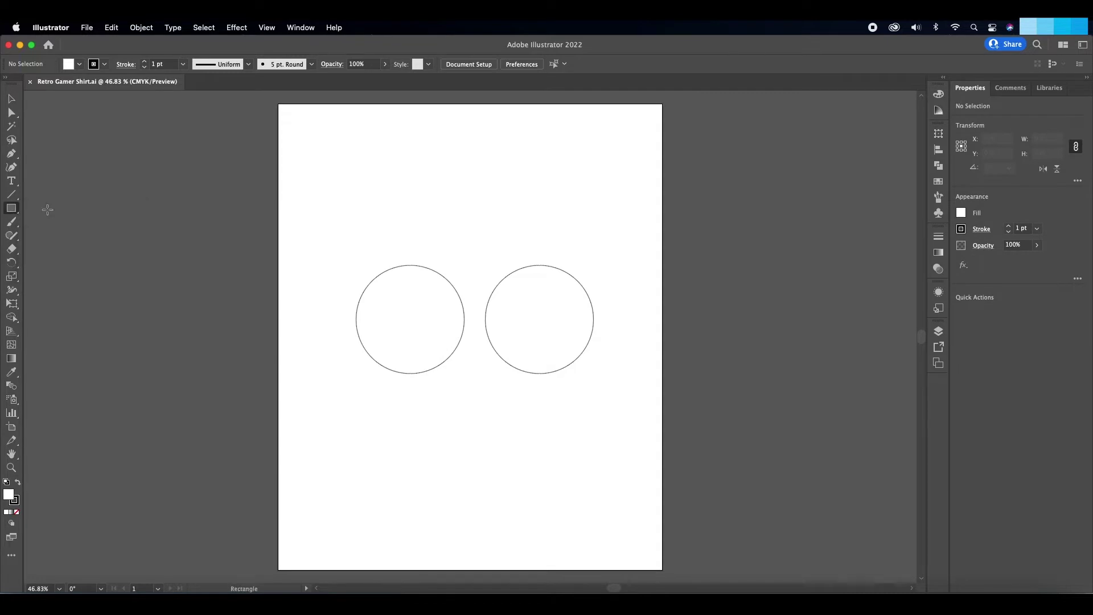
left_click(409, 265)
left_click_drag(409, 265, 542, 337)
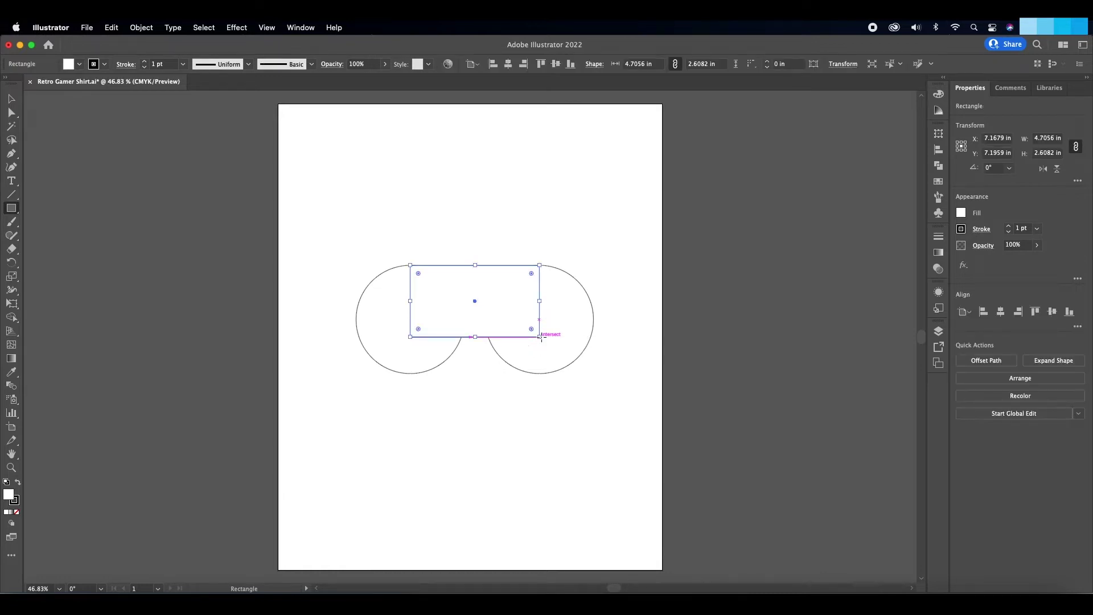
- Unite the two circles and the rectangle into one controller shape with Pathfinder, and save the document
left_click(11, 99)
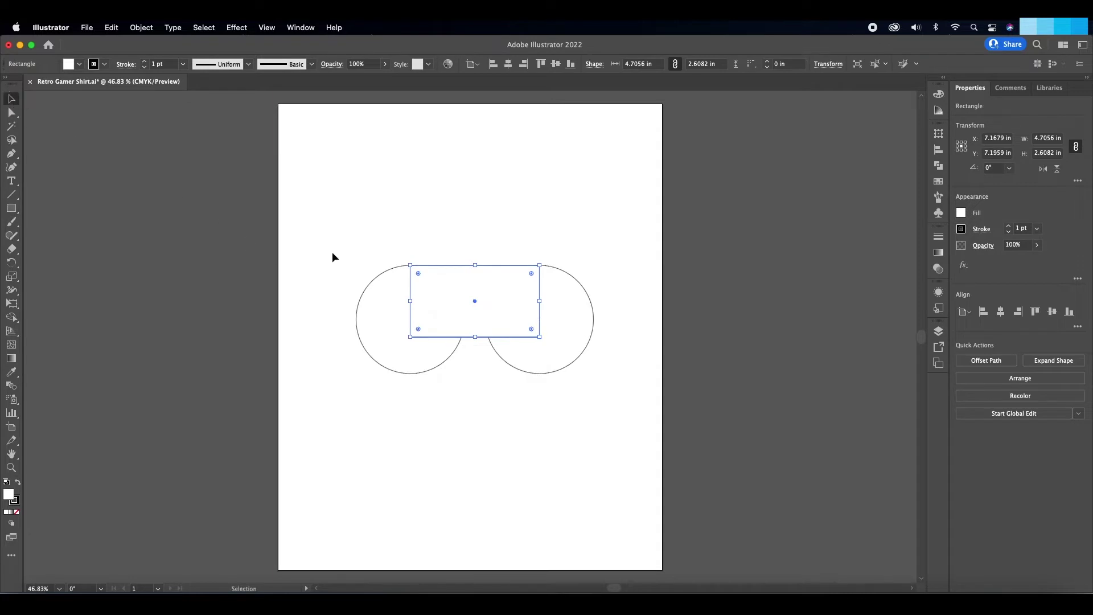
left_click_drag(341, 240, 608, 404)
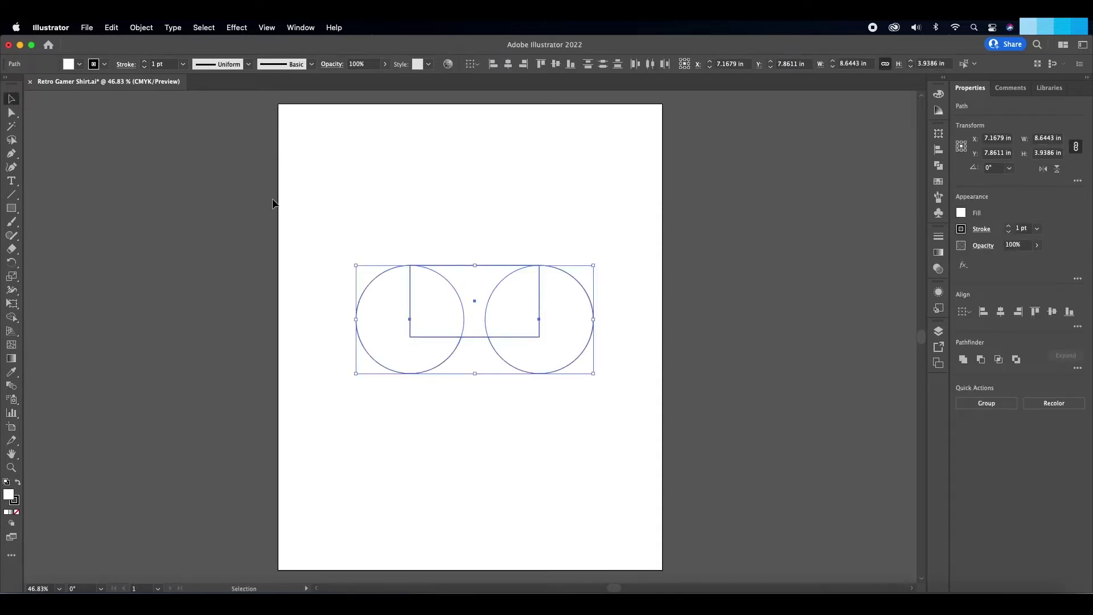
left_click(299, 31)
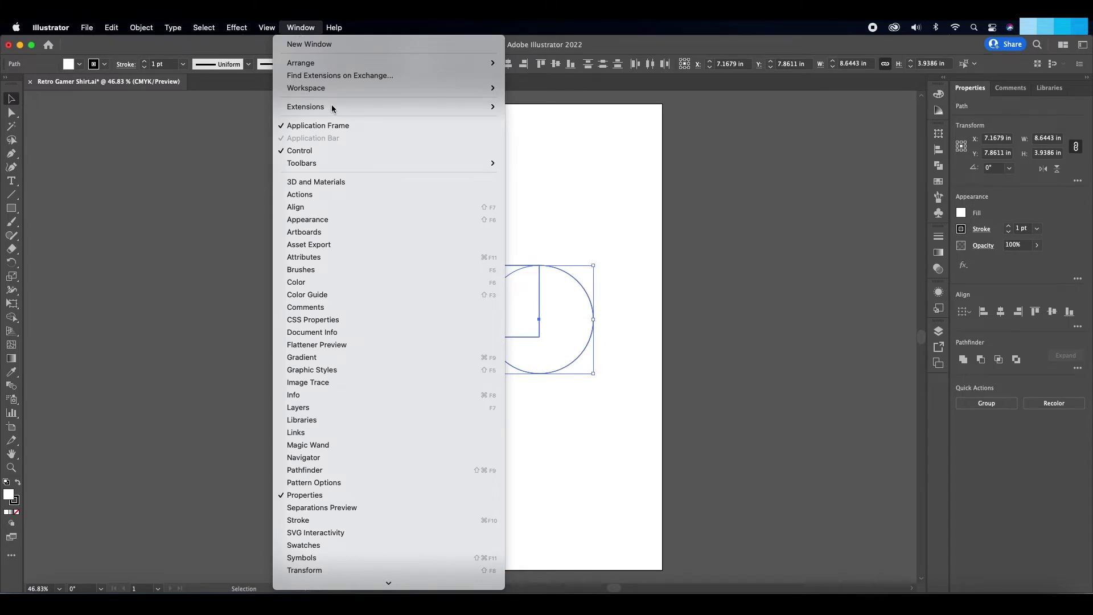
left_click(345, 471)
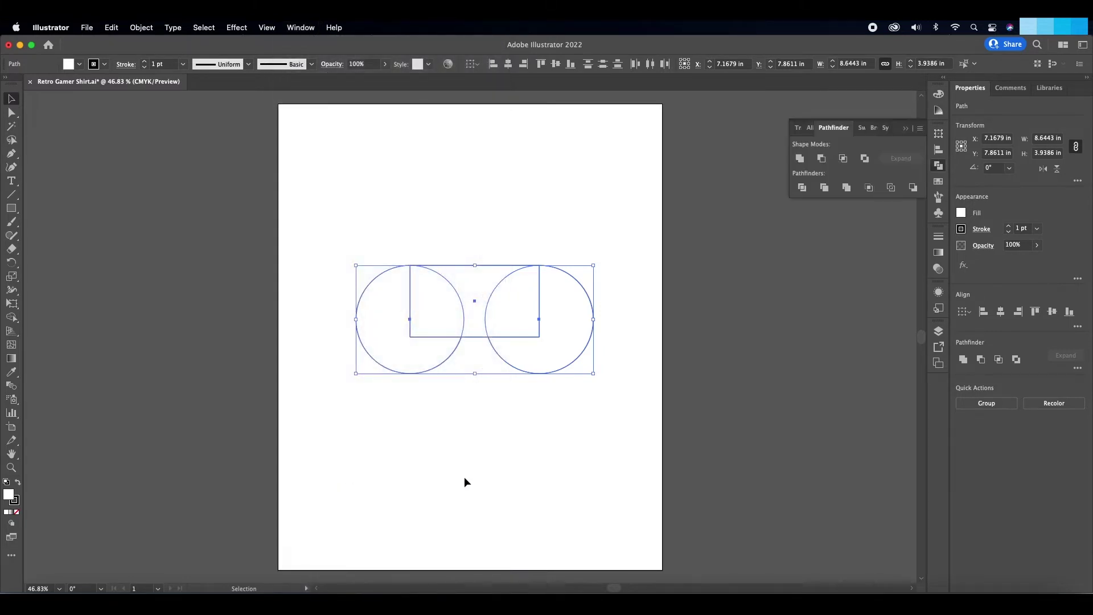
scroll(724, 296, "up", 1)
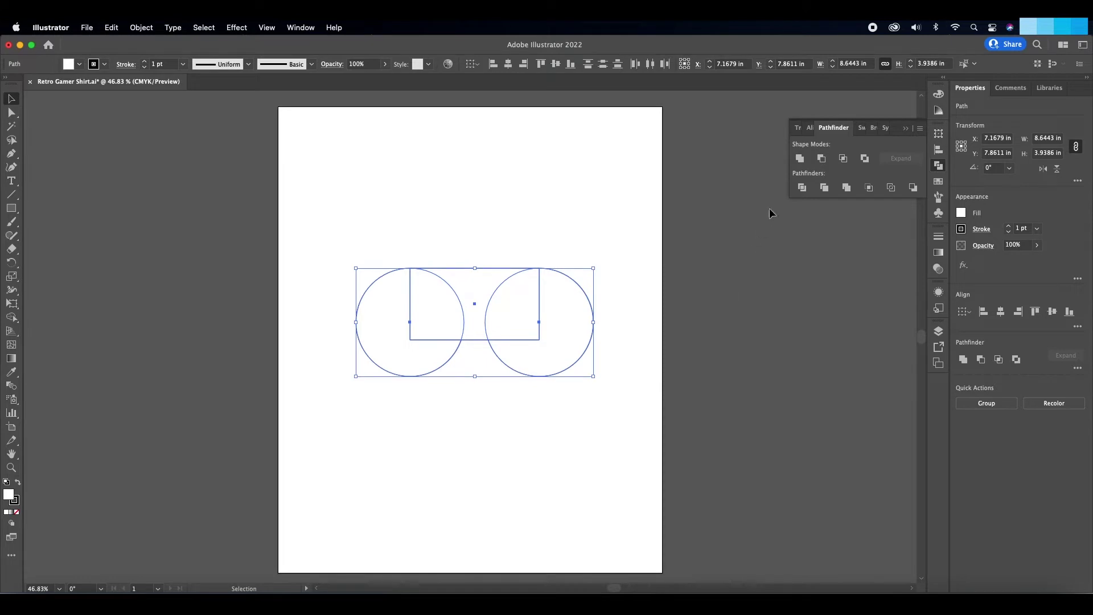
left_click(801, 158)
left_click(659, 330)
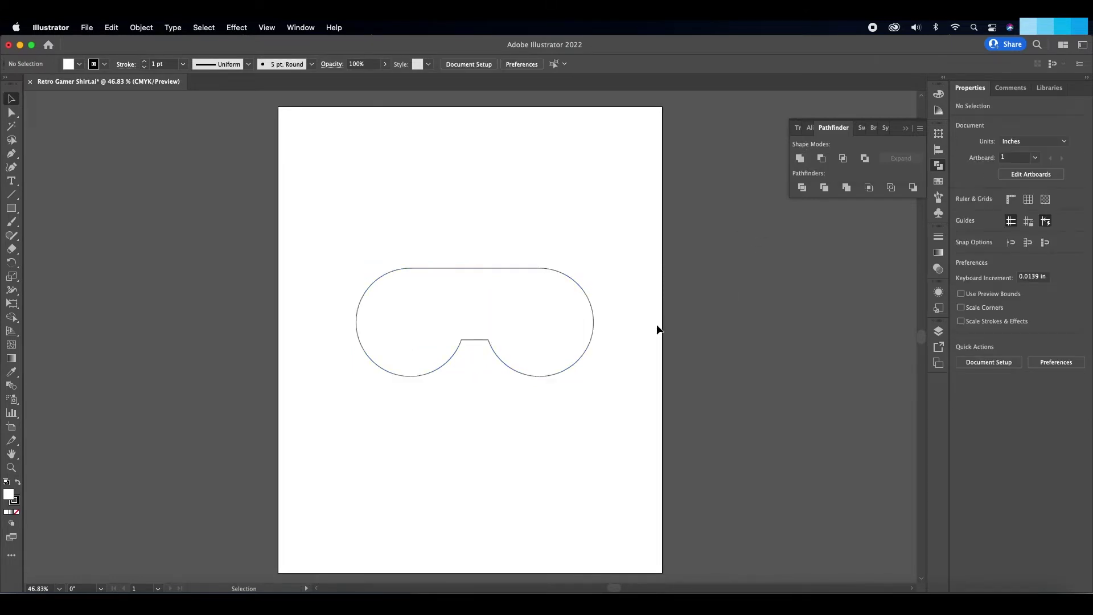
left_click(906, 129)
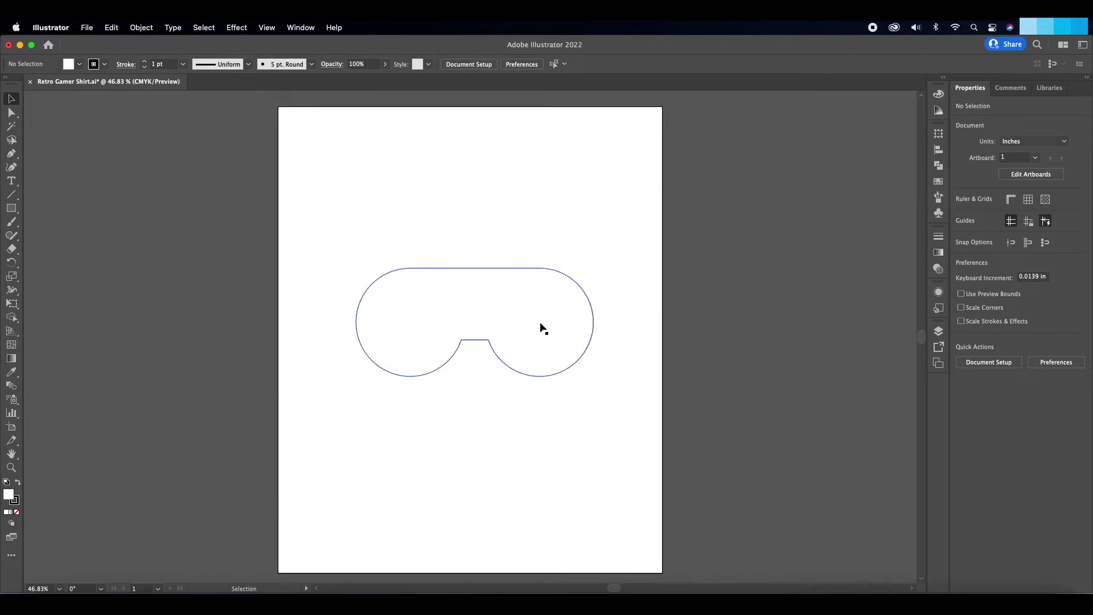
key("super+s")
- Centre the controller shape horizontally and vertically on the artboard
left_click_drag(349, 245, 632, 393)
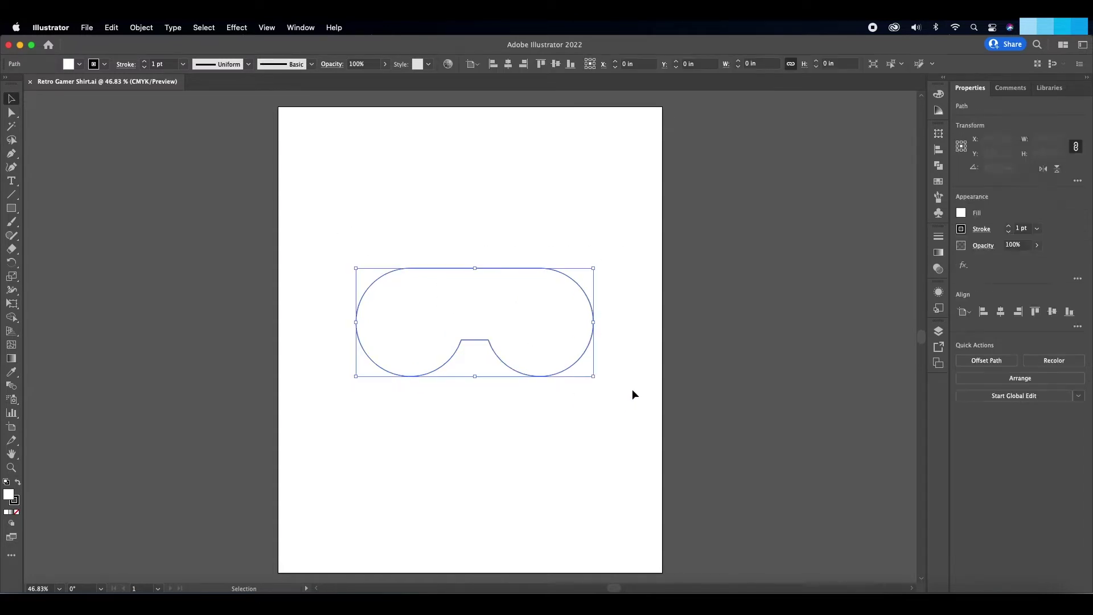
left_click(1000, 312)
left_click(1052, 312)
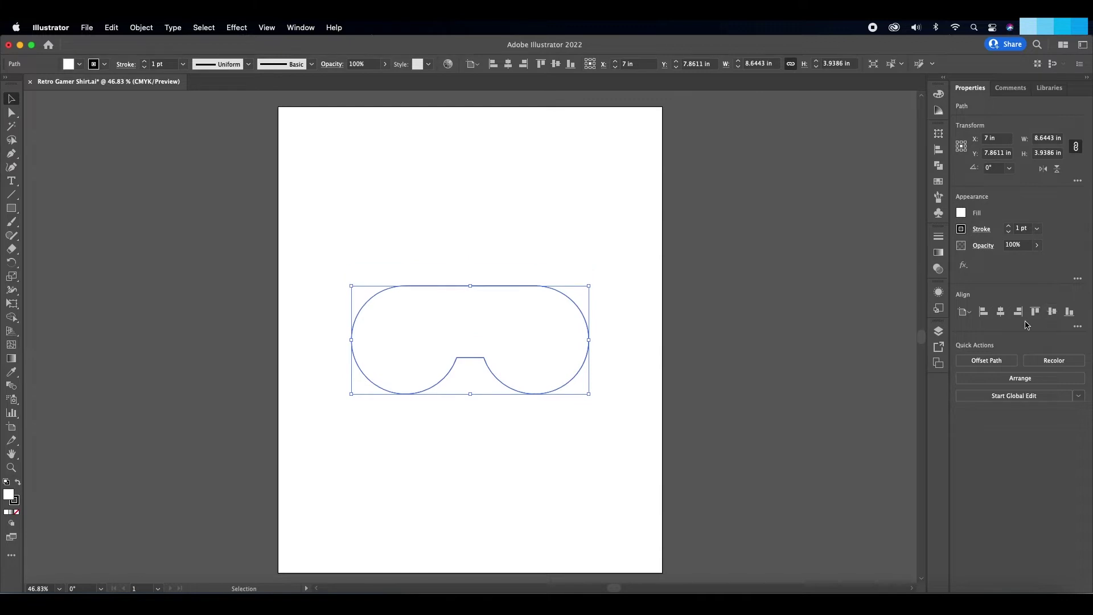
left_click(637, 354)
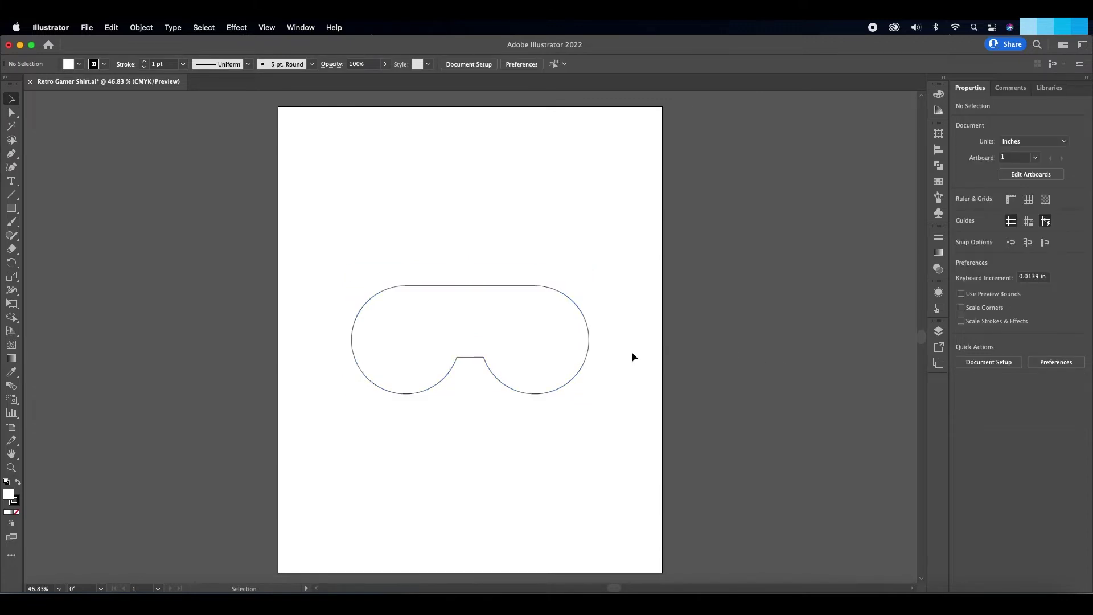
scroll(631, 351, "down", 1)
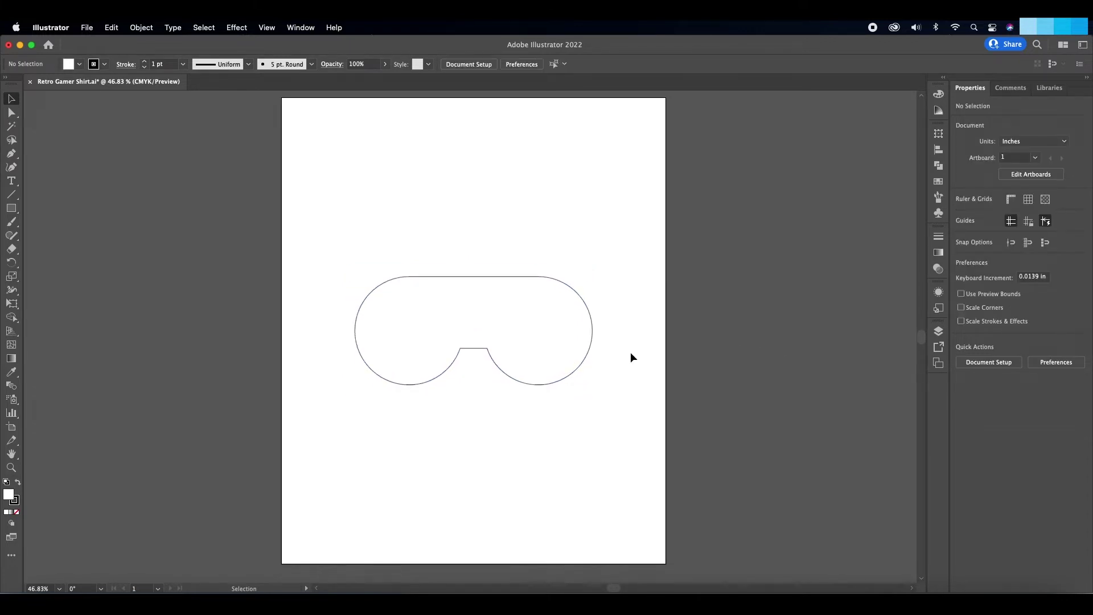
scroll(631, 353, "up", 1)
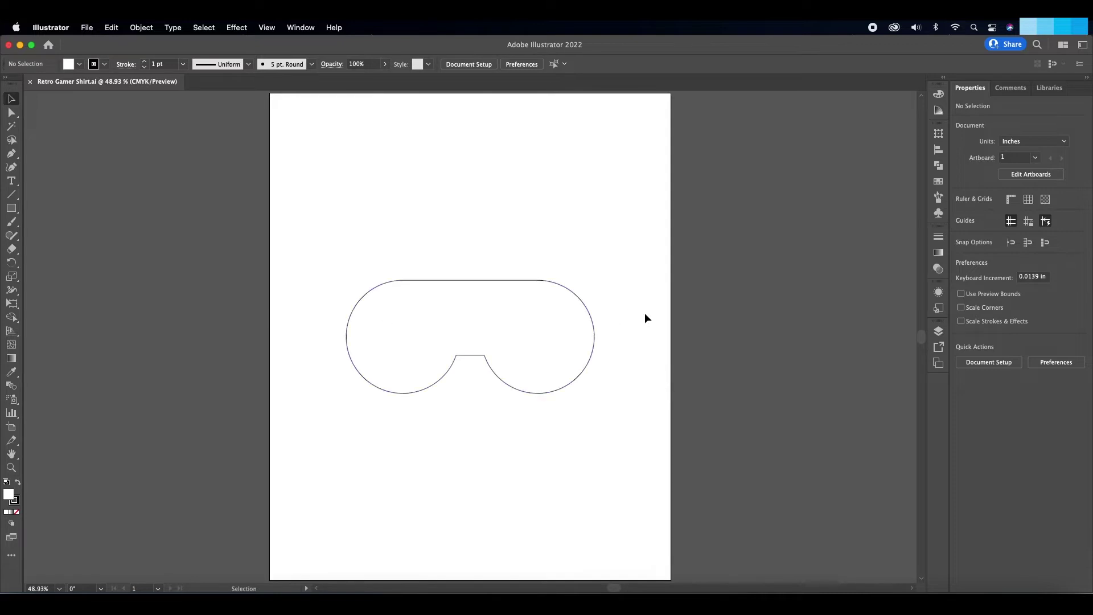
- Rename the layer holding the controller shape as Controller
left_click(939, 331)
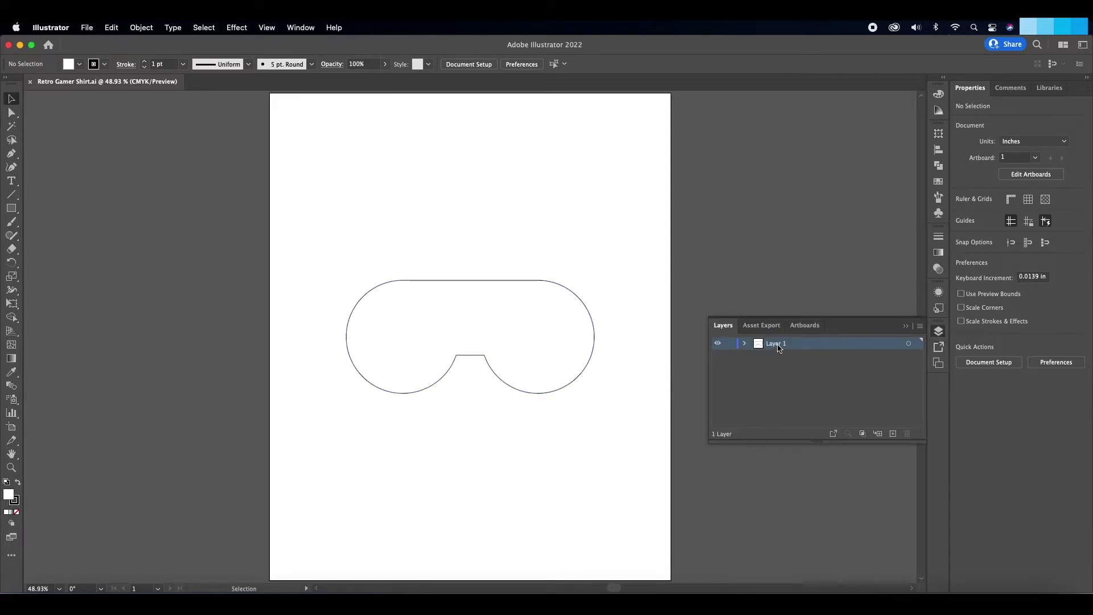
double_click(776, 345)
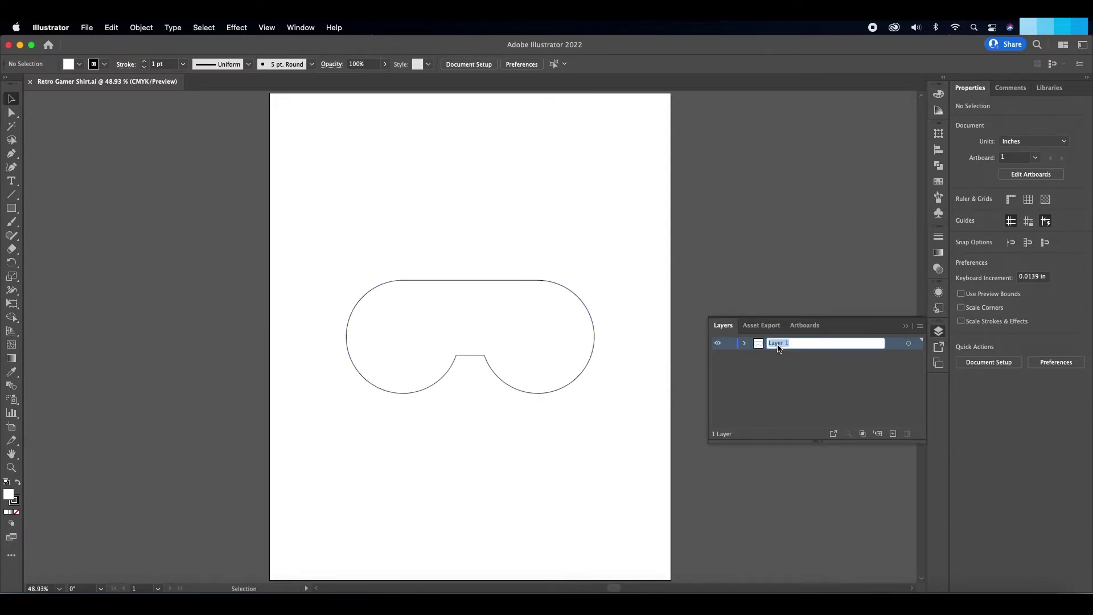
type("Controller")
key("Return")
- Add a new layer named L2 R2 above the Controller layer, and lock the Controller layer
left_click(892, 434)
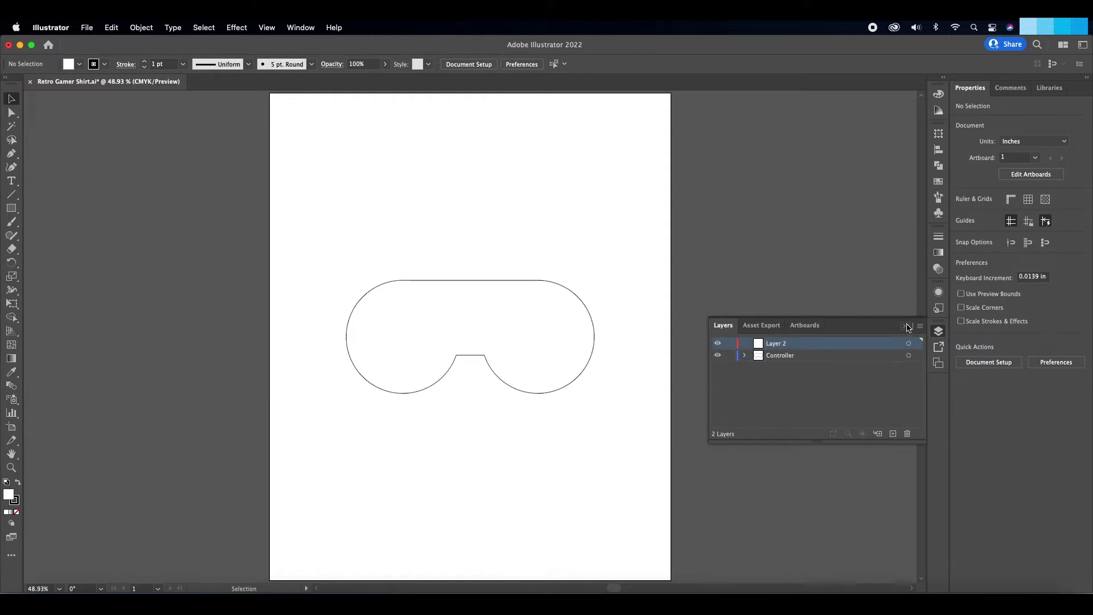
double_click(776, 345)
type("L2")
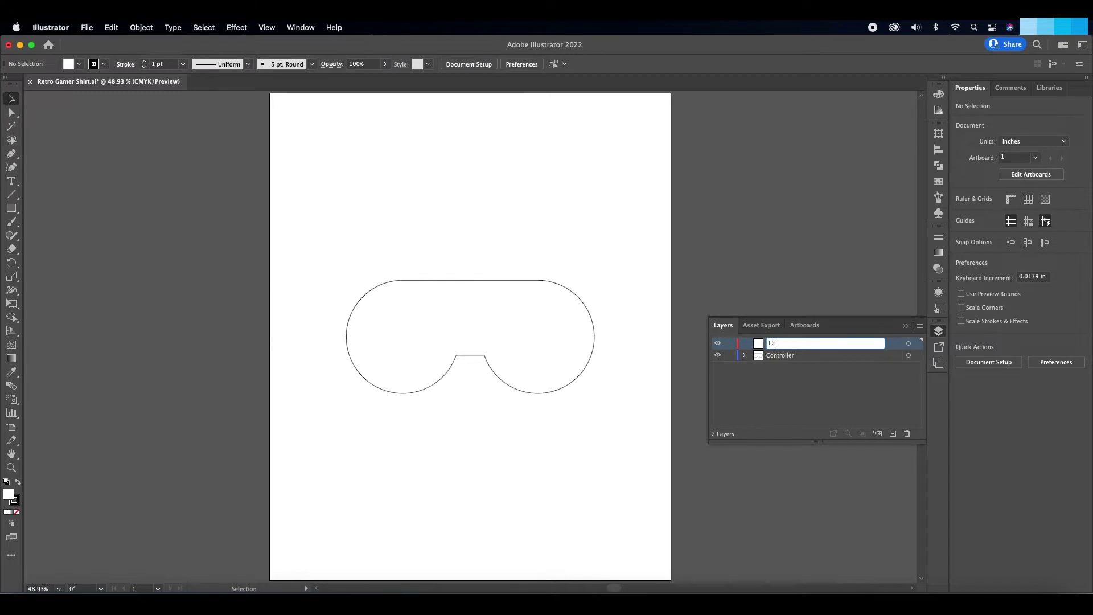
type(" R2")
key("Return")
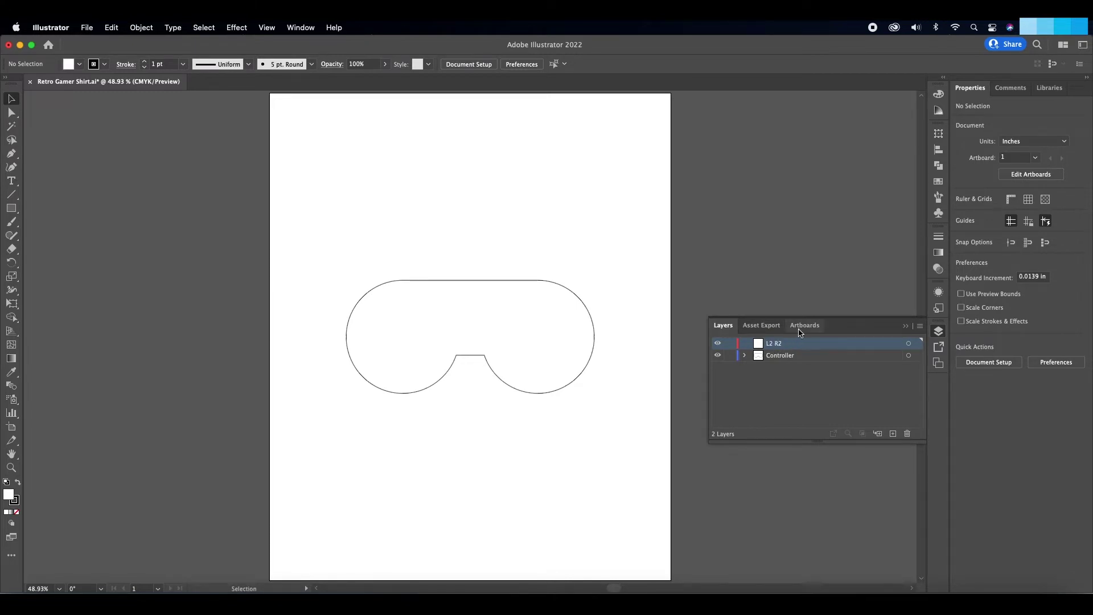
left_click(730, 356)
left_click(905, 327)
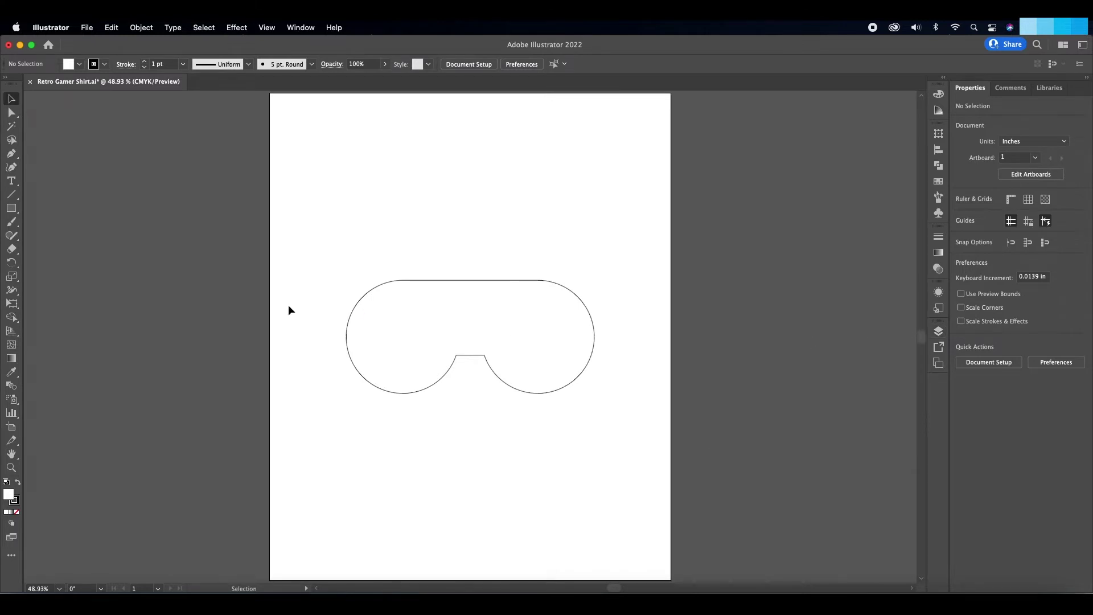
- Draw two matching thin rectangles as shoulder buttons on the controller's top edge, one near each end
left_click(11, 208)
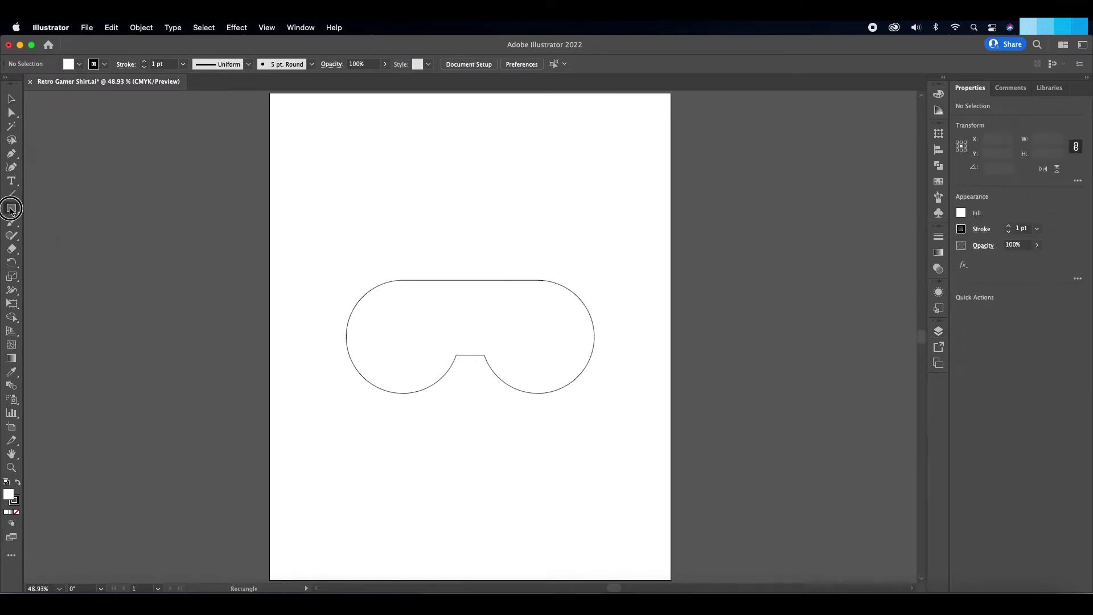
left_click_drag(11, 208, 54, 206)
mouse_move(396, 275)
left_mouse_down()
mouse_move(439, 280)
mouse_move(411, 278)
mouse_move(472, 338)
mouse_move(527, 290)
mouse_move(522, 280)
left_mouse_up()
left_click(11, 98)
left_click(109, 154)
left_click(555, 250)
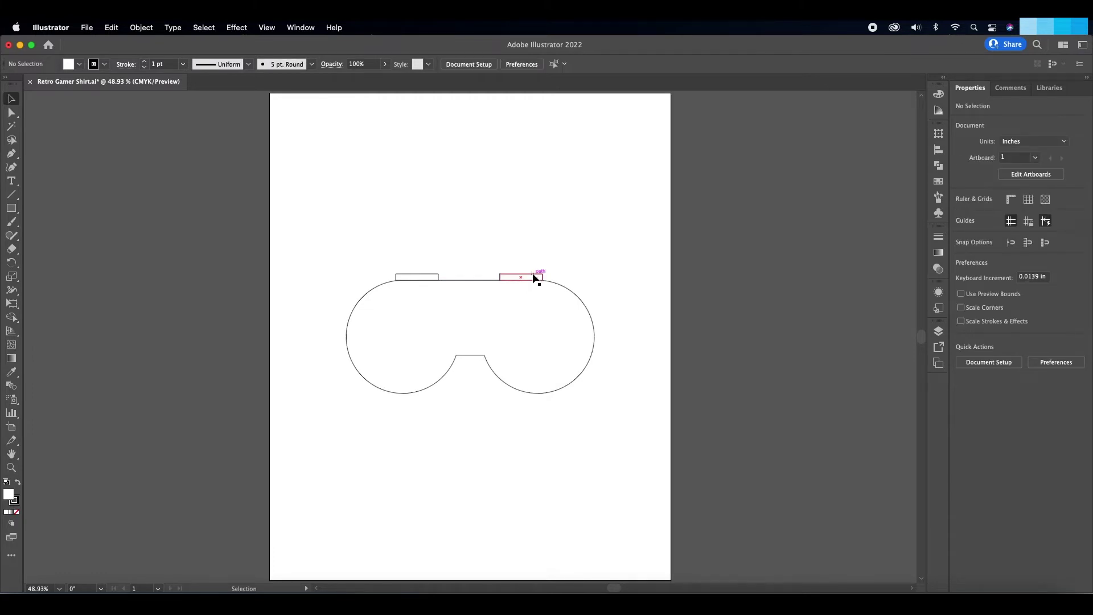
left_click_drag(535, 277, 535, 278)
left_click(565, 248)
- Unlock the Controller layer and set the controller outline's stroke weight to 3 pt
left_click(938, 331)
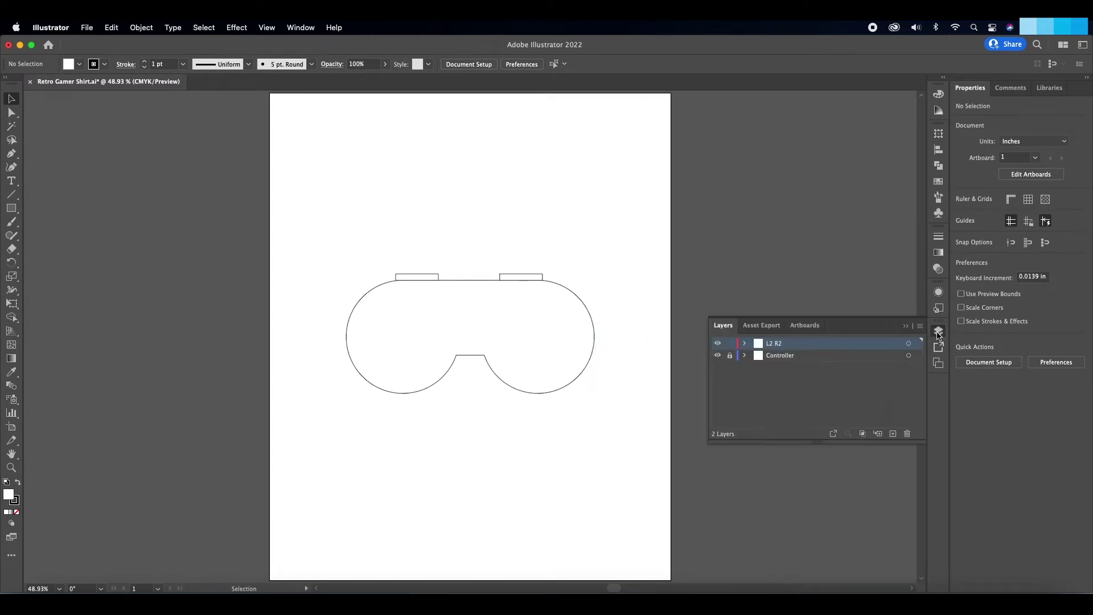
left_click(905, 326)
left_click(567, 386)
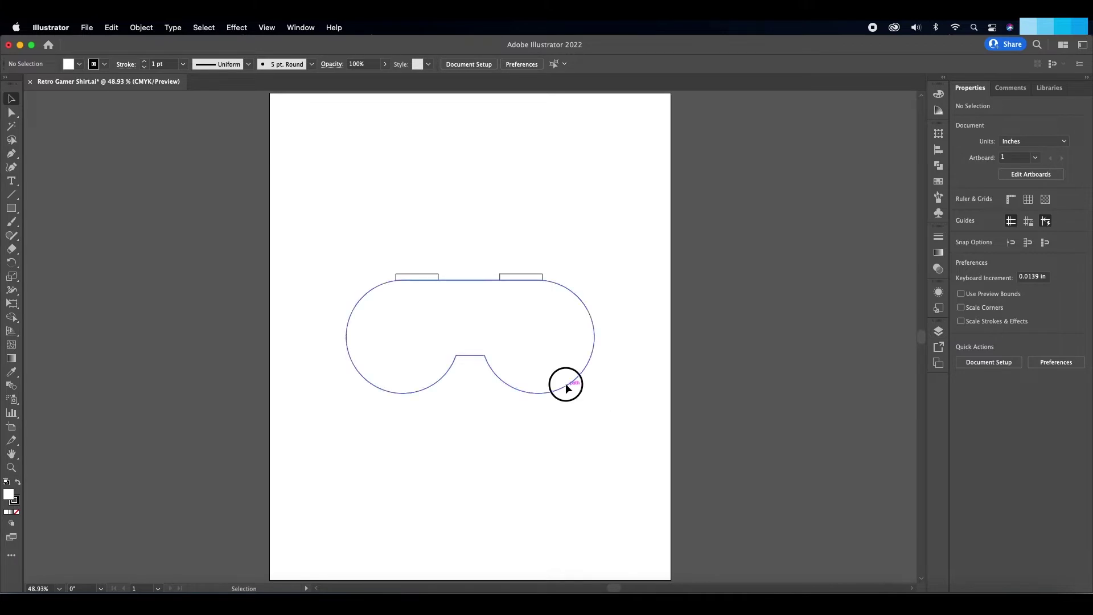
left_click(145, 63)
left_click(145, 62)
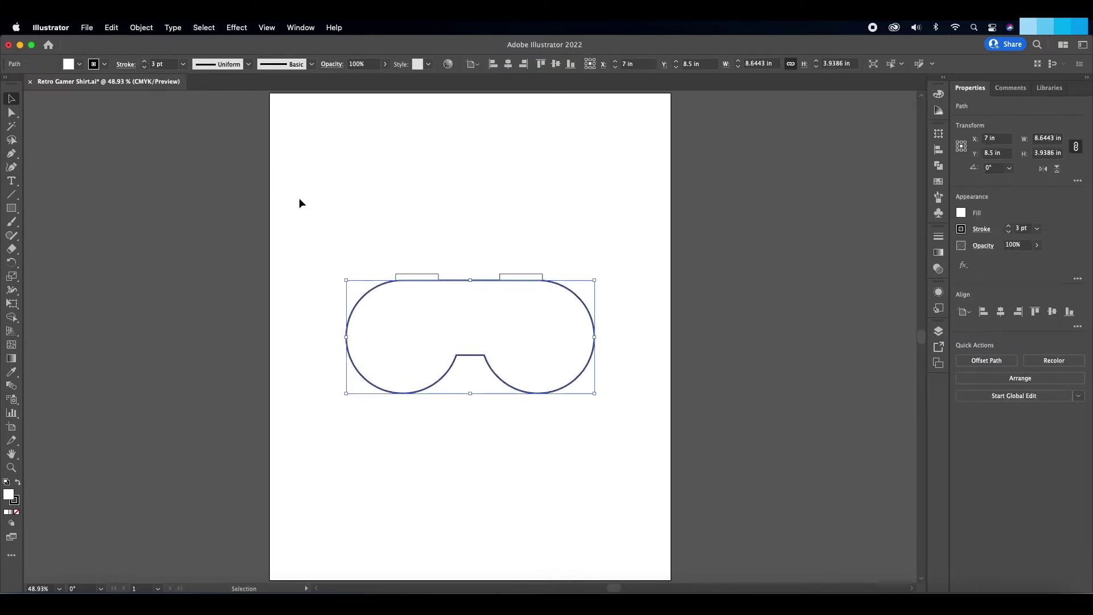
left_click(319, 212)
- Set the stroke weight of both shoulder buttons to 3 pt and save the document
left_click(406, 278)
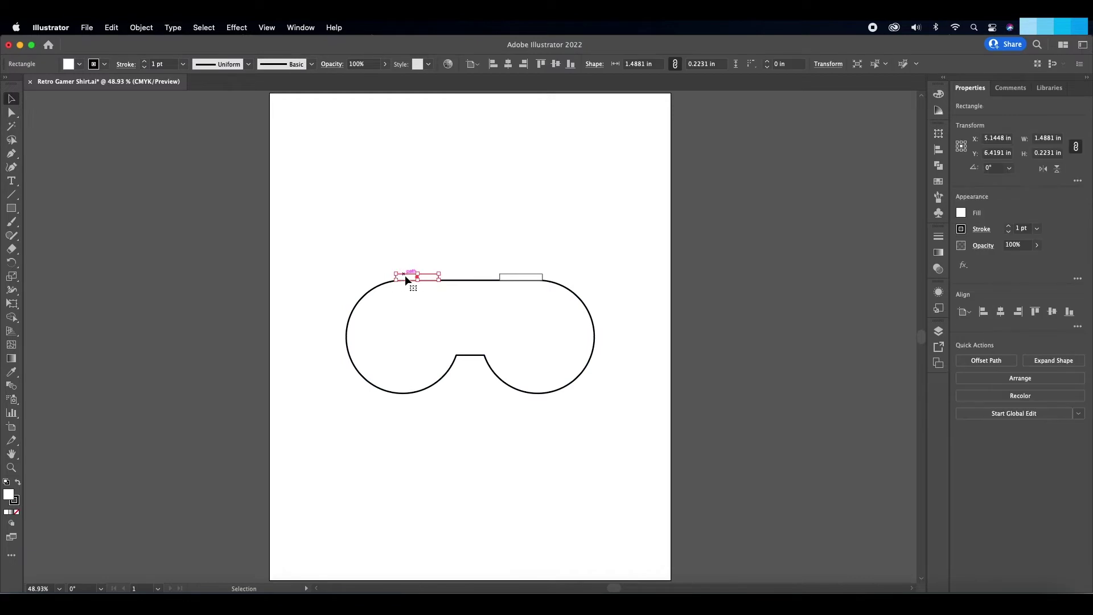
left_click(501, 278, "shift")
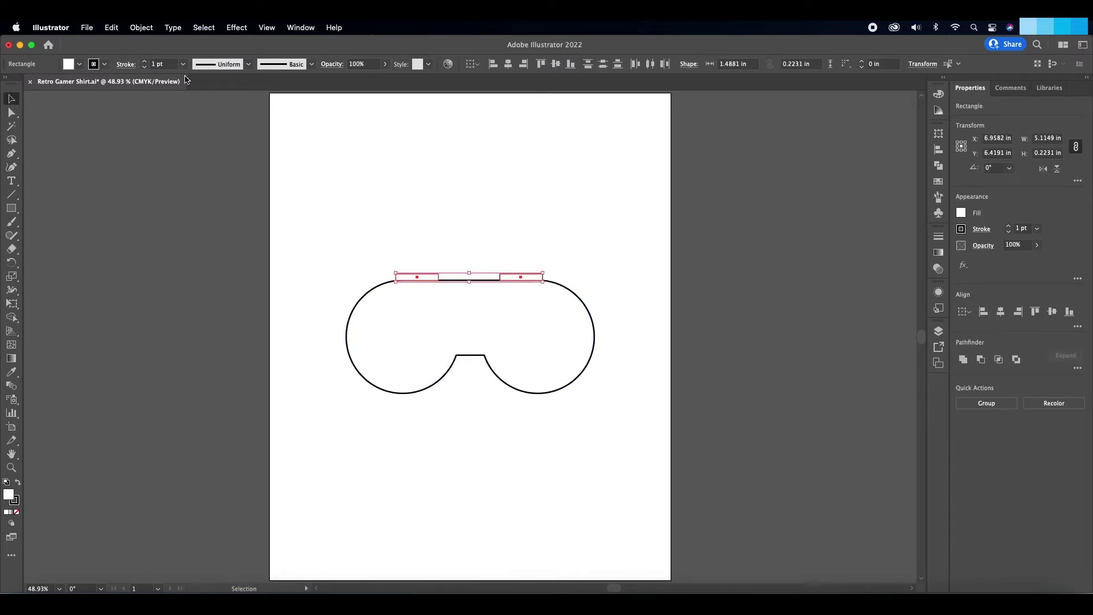
left_click(144, 62)
left_click(144, 63)
left_click(291, 188)
key("super+s")
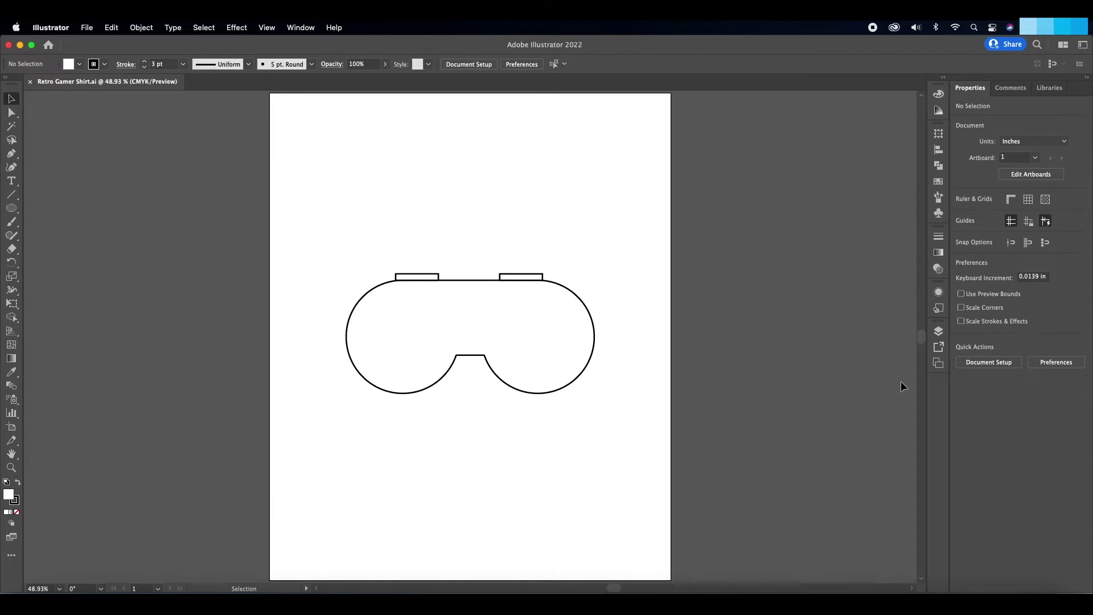
- Lock the L2 R2 and Controller layers and add a new layer named Pad above them
left_click(939, 330)
left_click(730, 343)
left_click(730, 356)
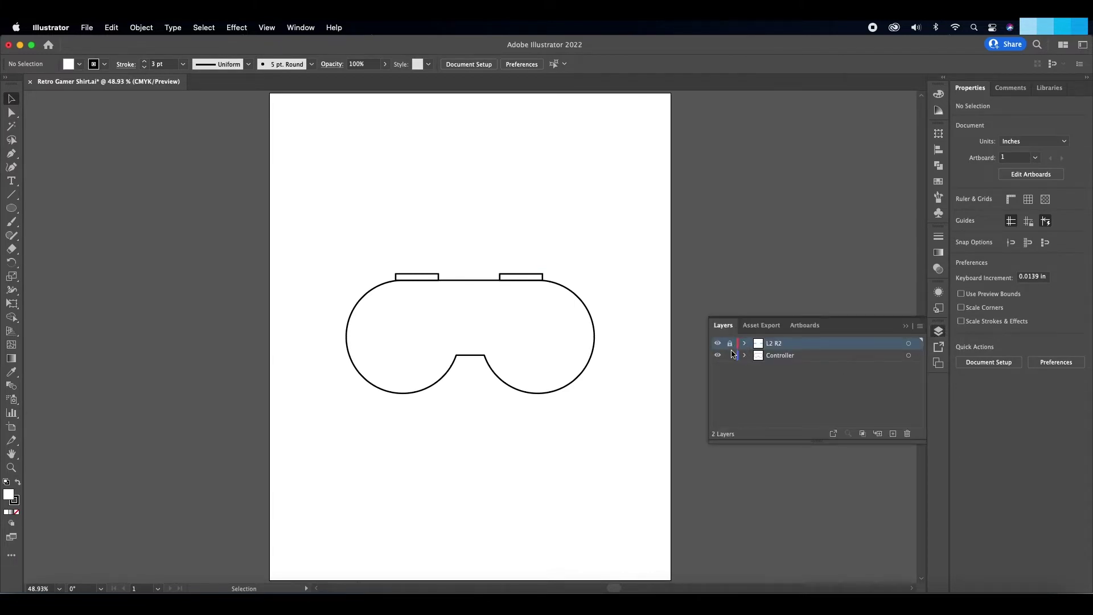
left_click(893, 434)
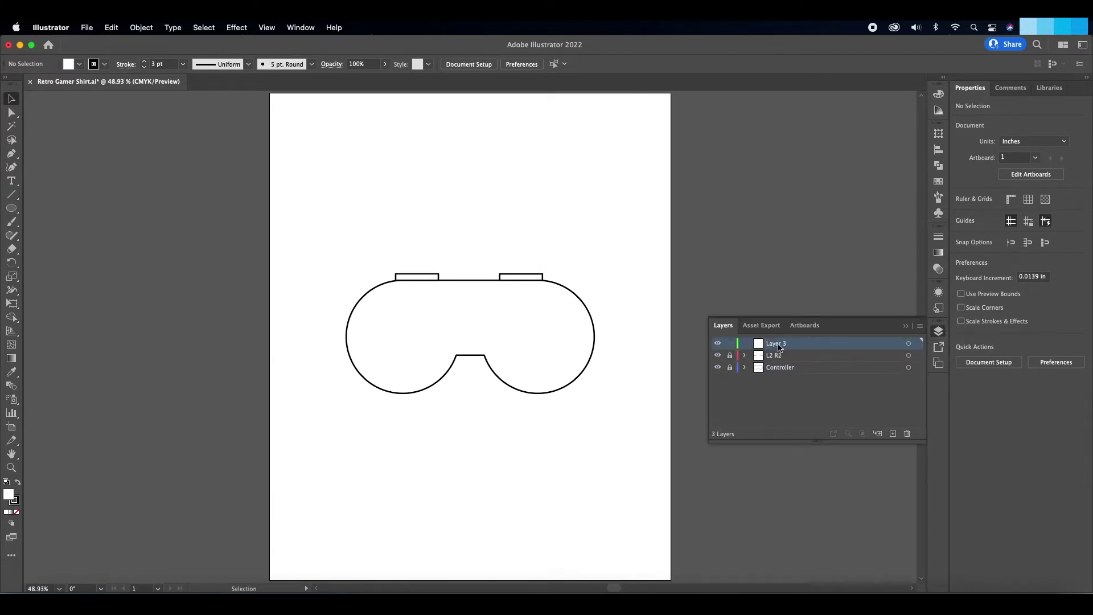
double_click(778, 345)
type("Pad")
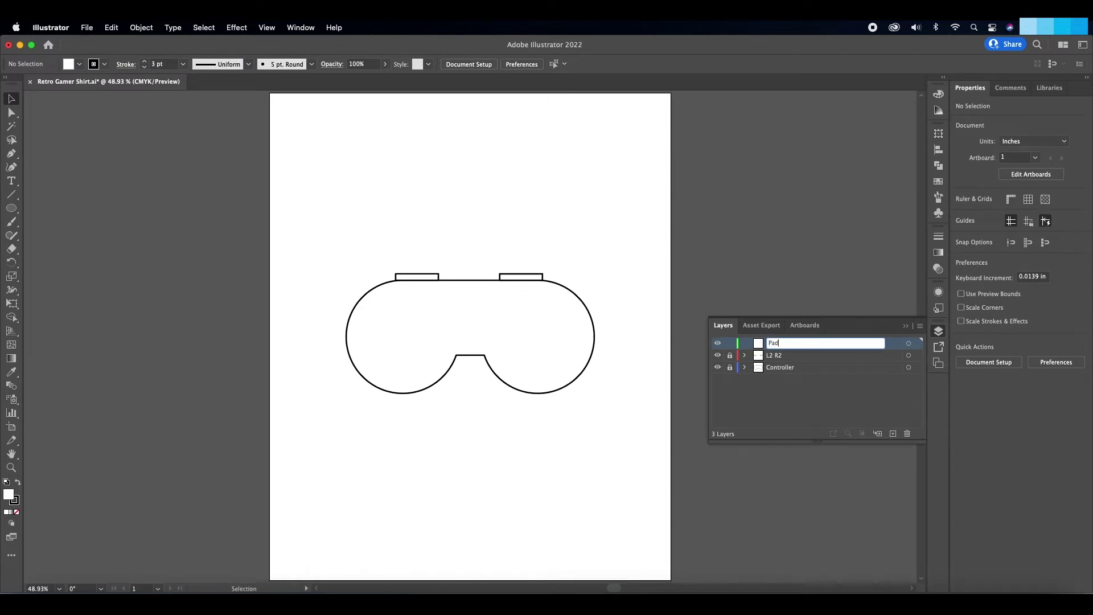
key("Return")
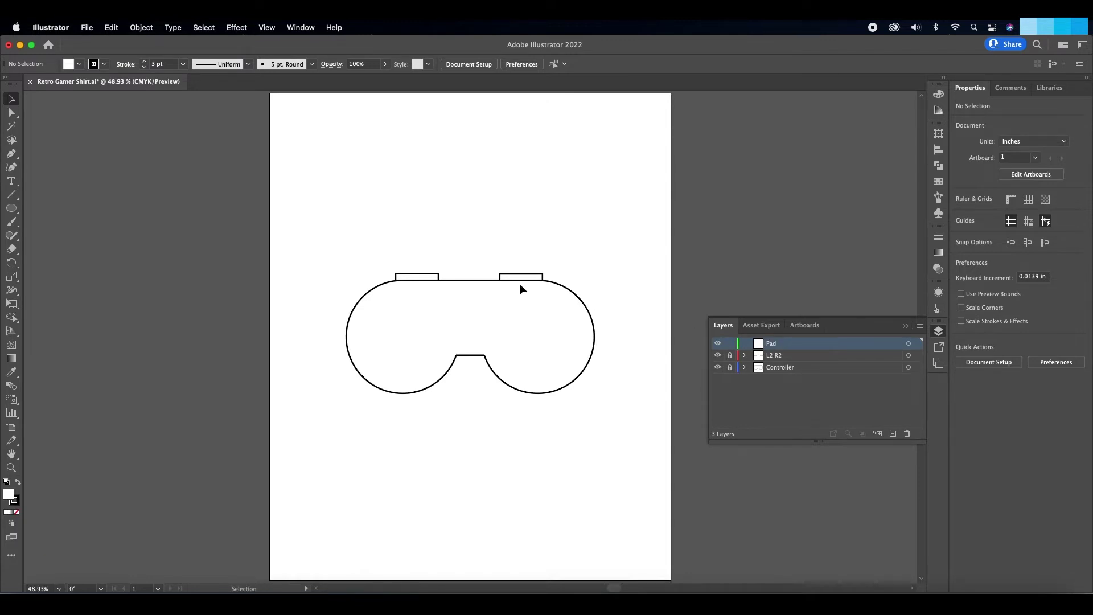
left_click(906, 326)
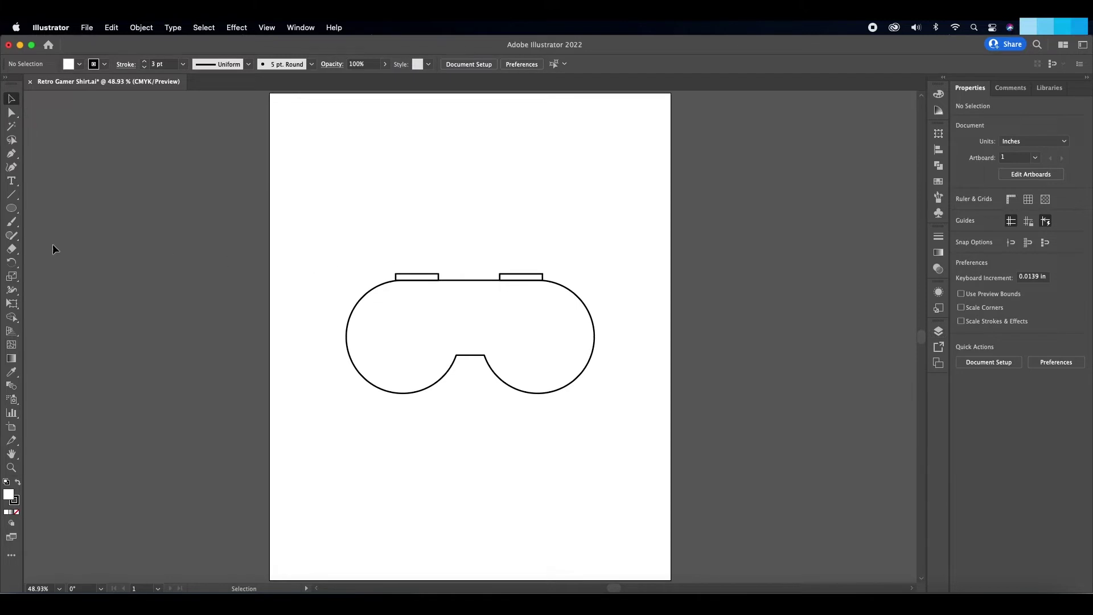
- Draw an upright rectangle about 0.32 x 1.45 in on the controller's left half and cross it at its centre with a copy rotated 90°
left_click_drag(5, 211, 47, 209)
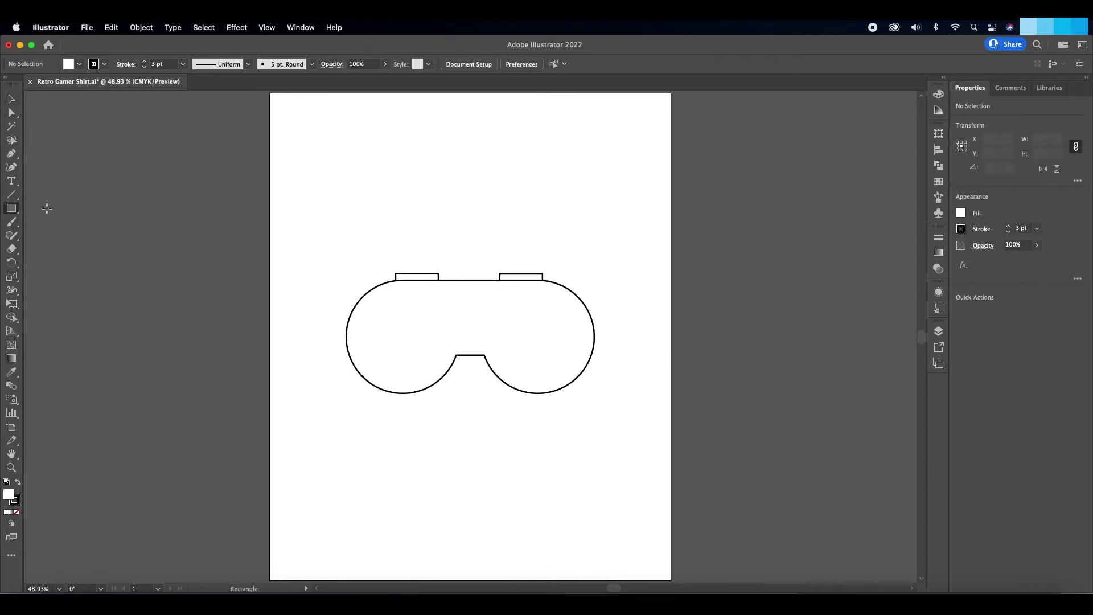
left_click_drag(395, 310, 406, 351)
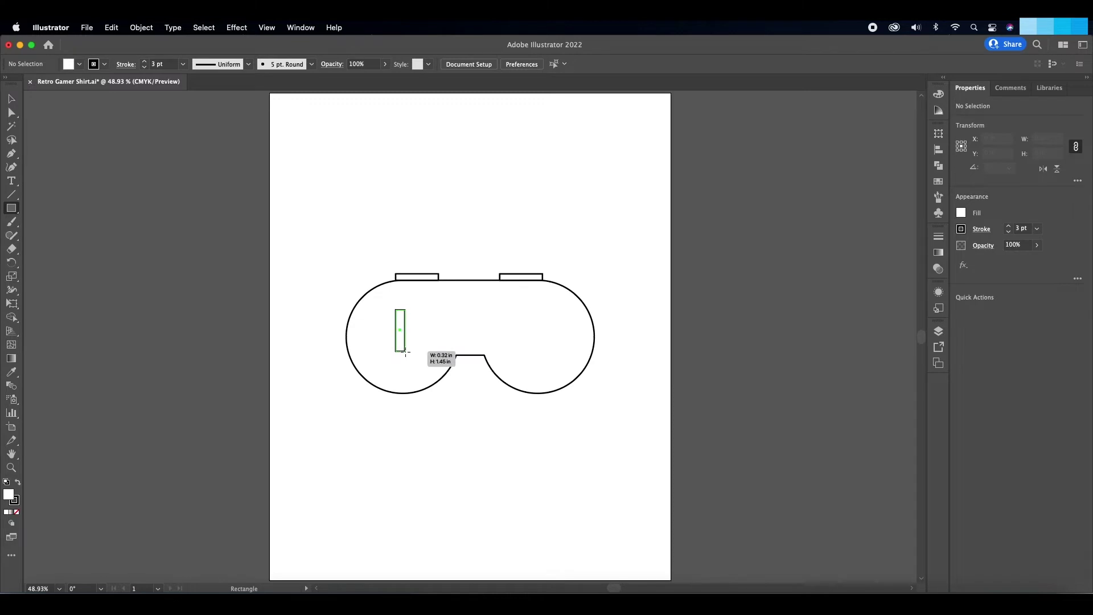
left_click(13, 101)
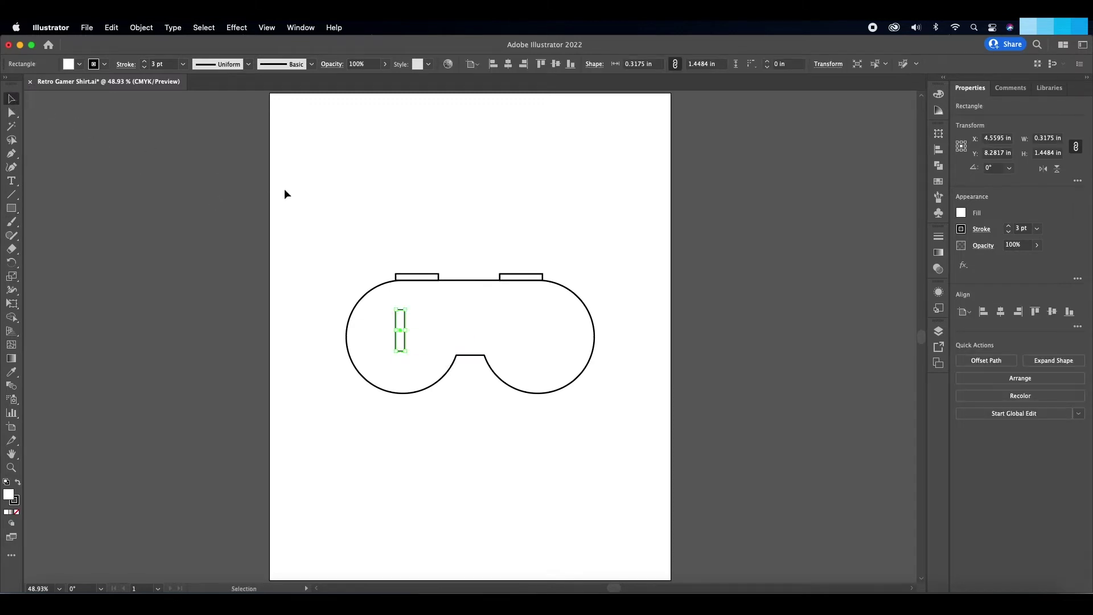
key("super+v")
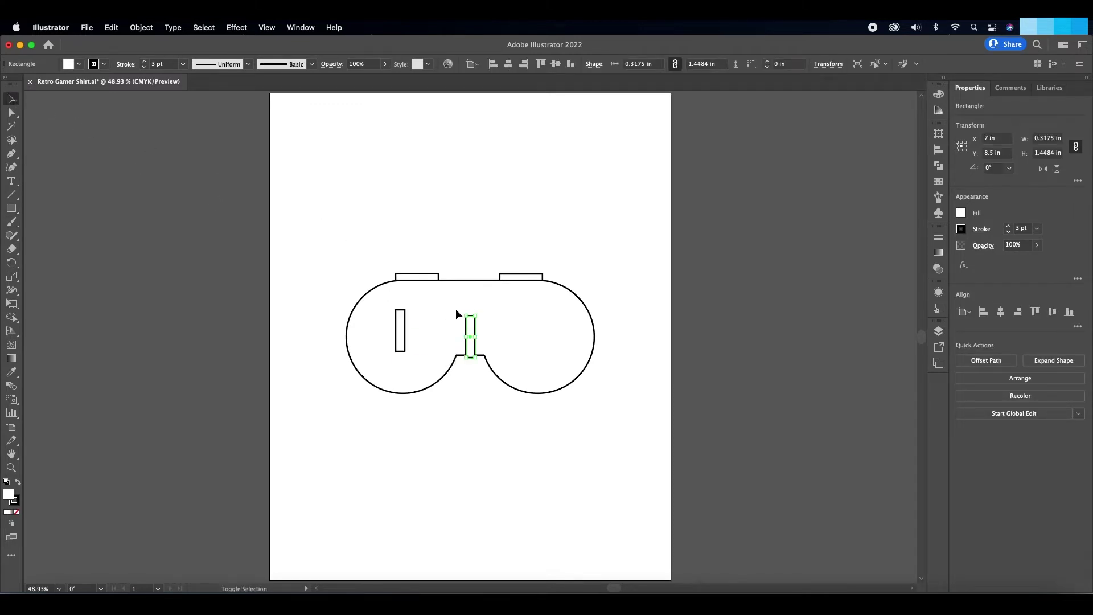
left_click_drag(459, 312, 416, 346)
key("super+shift+a")
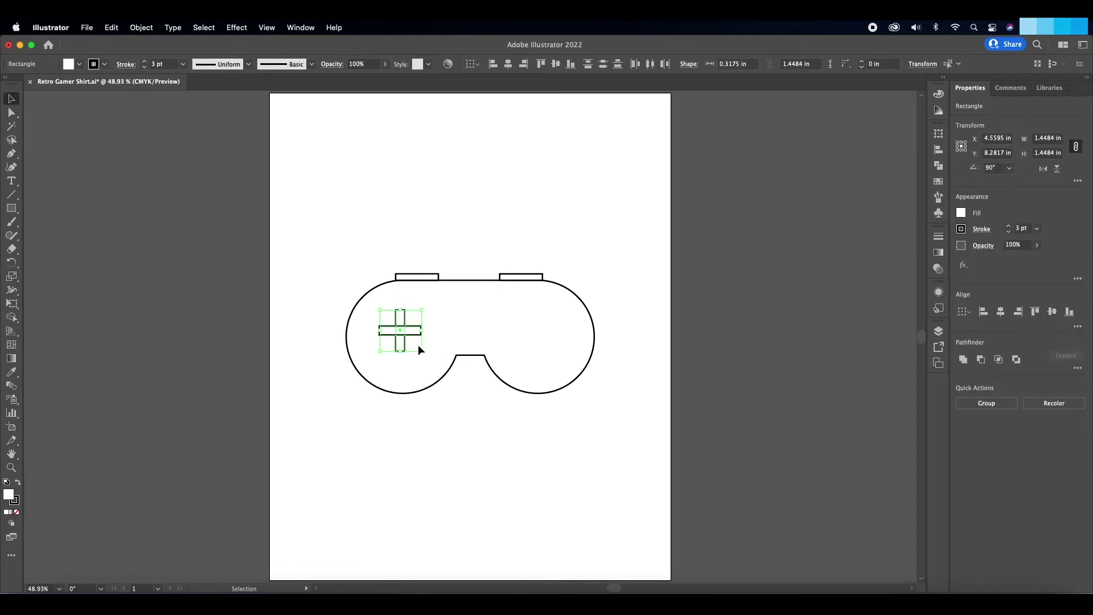
- Unite the two crossed rectangles into a single plus-shaped directional pad with Pathfinder
left_click(305, 28)
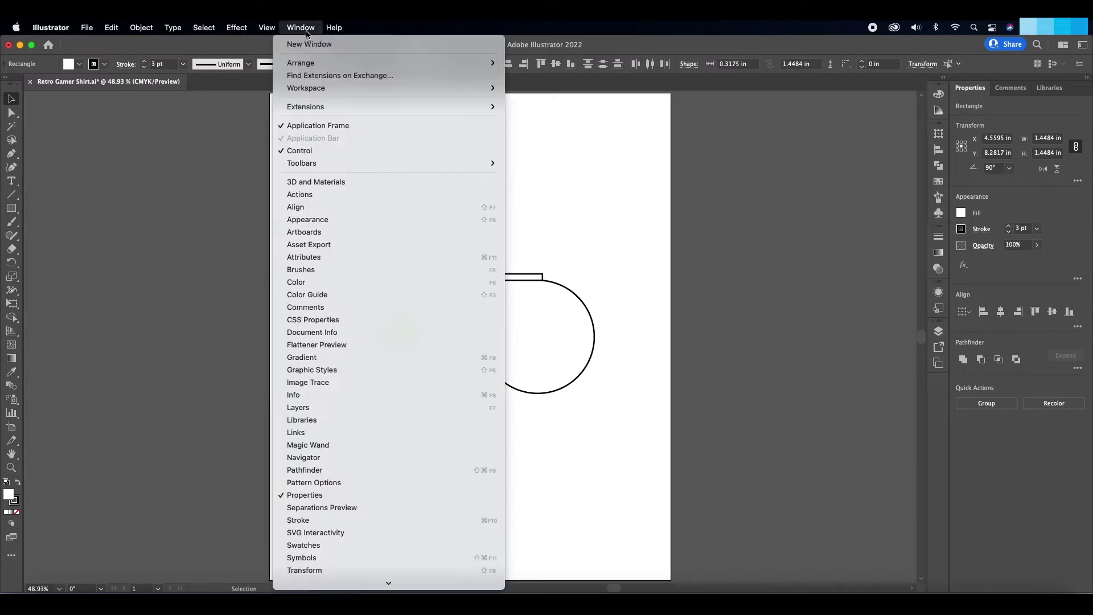
left_click(319, 471)
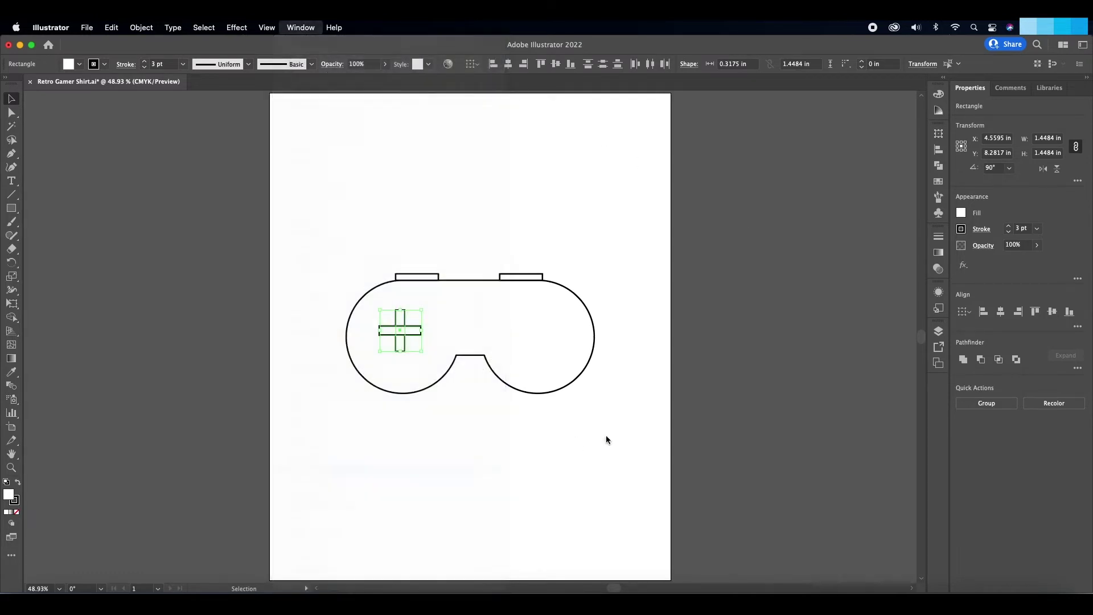
left_click(801, 157)
left_click(643, 287)
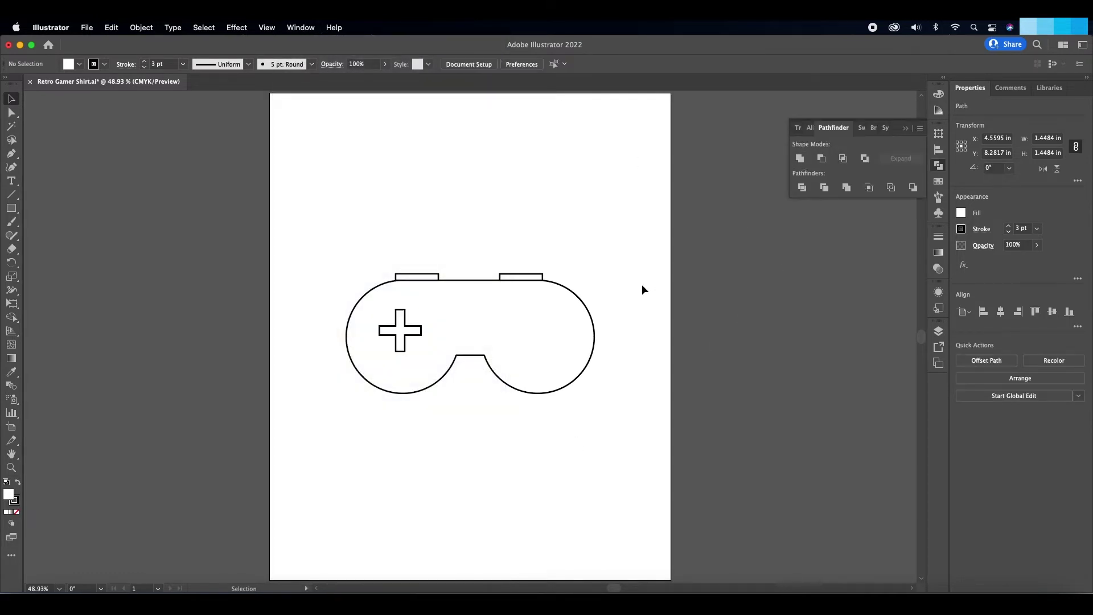
left_click(905, 128)
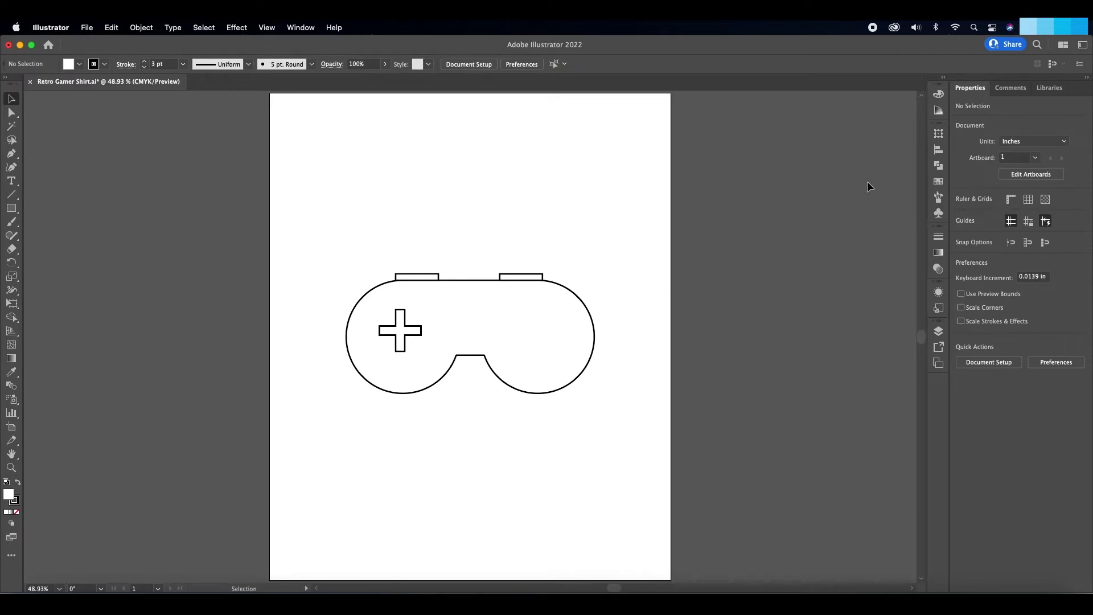
- Add a new layer named Buttons above the Pad layer, and lock the Pad layer
key("l")
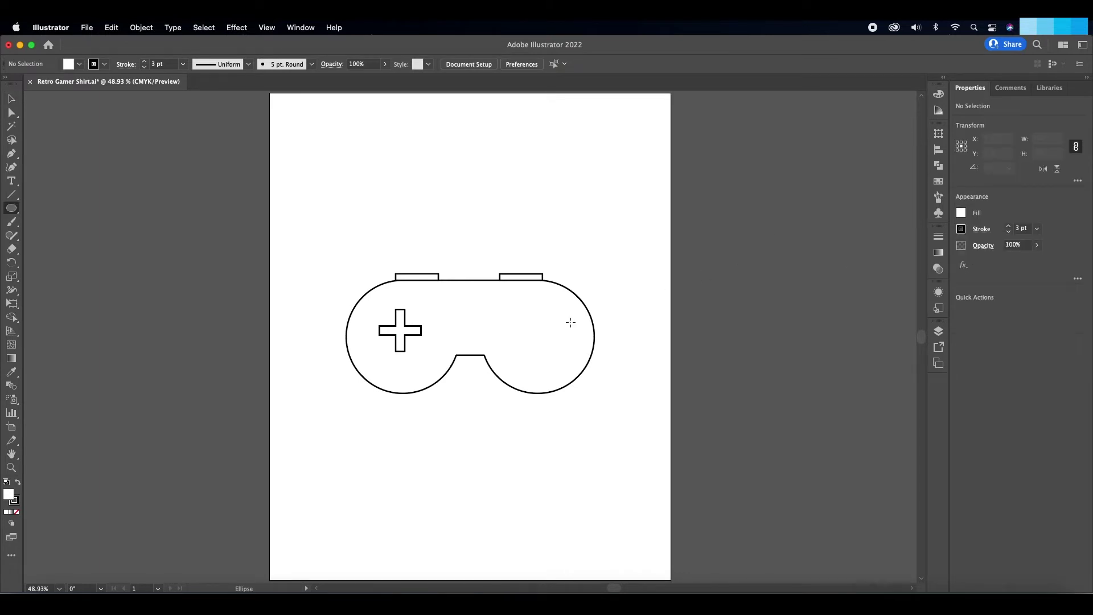
left_click(938, 331)
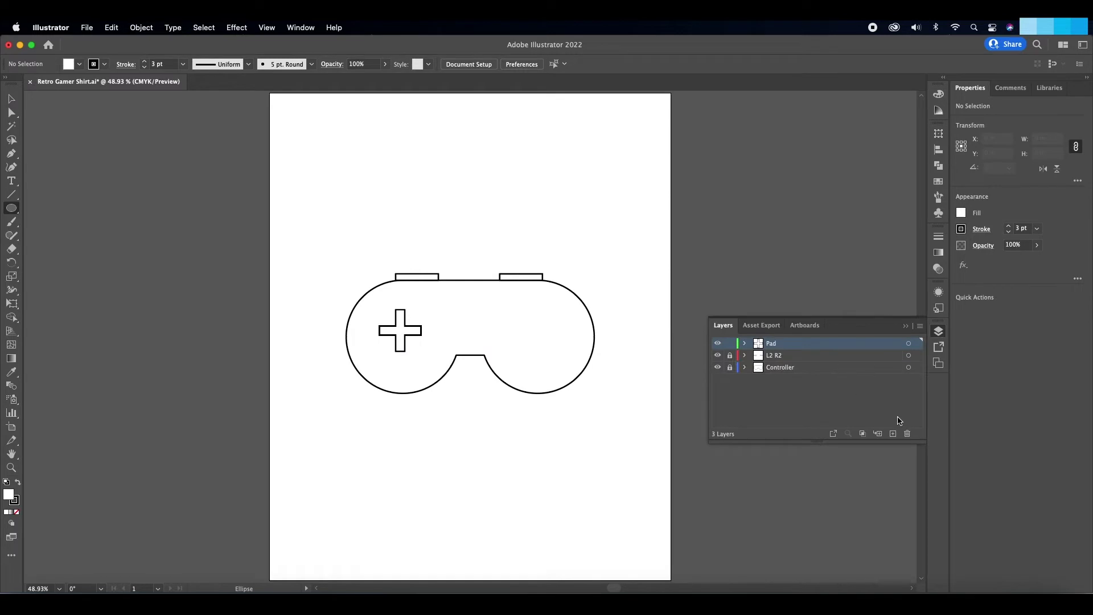
left_click(893, 434)
left_click(730, 355)
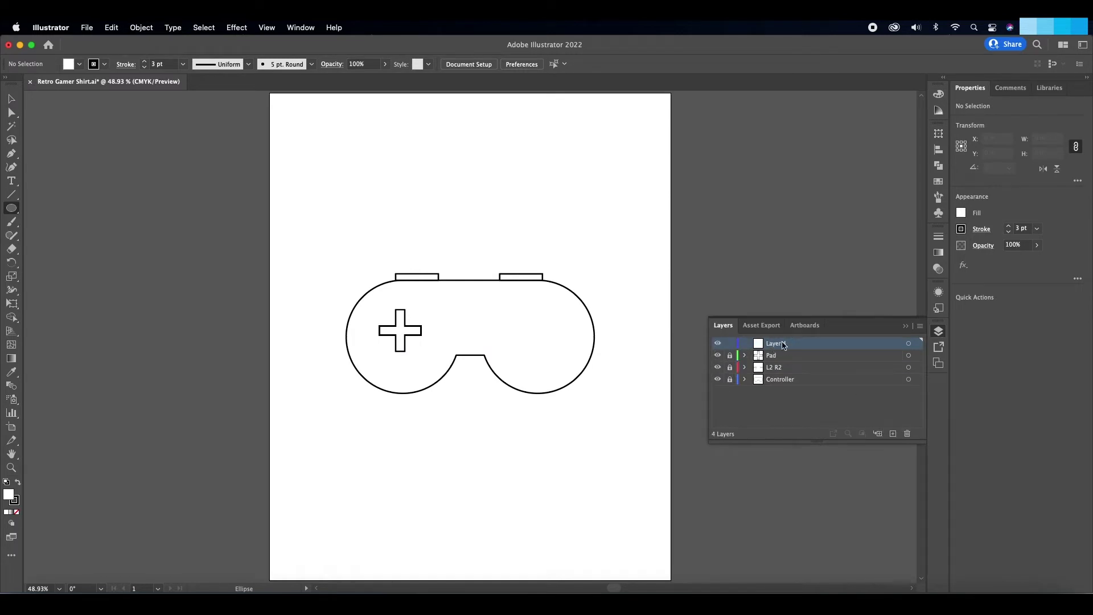
double_click(783, 345)
type("Butt")
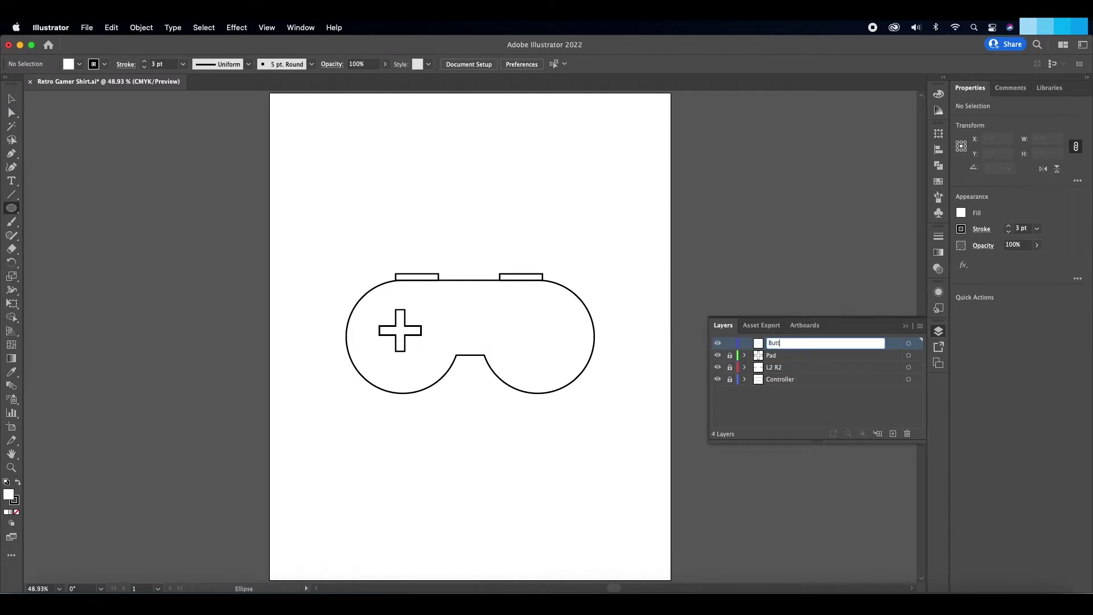
type("on")
key("Return")
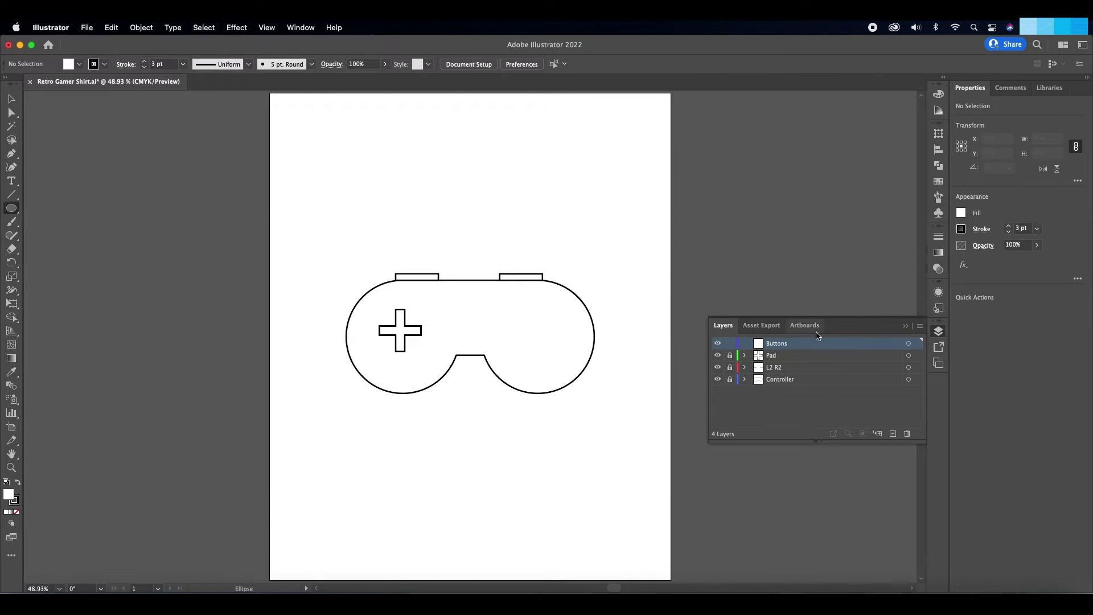
left_click(906, 326)
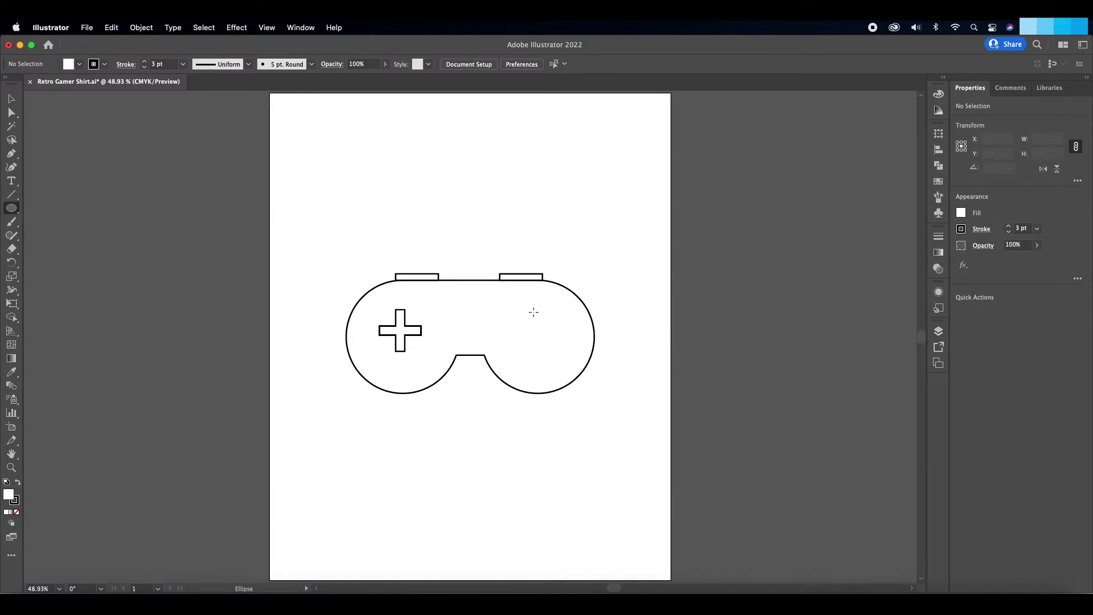
- Draw a circle about 0.5 in wide on the controller's right half and arrange it with three copies in a diamond
left_click_drag(534, 312, 543, 323)
left_click(19, 103)
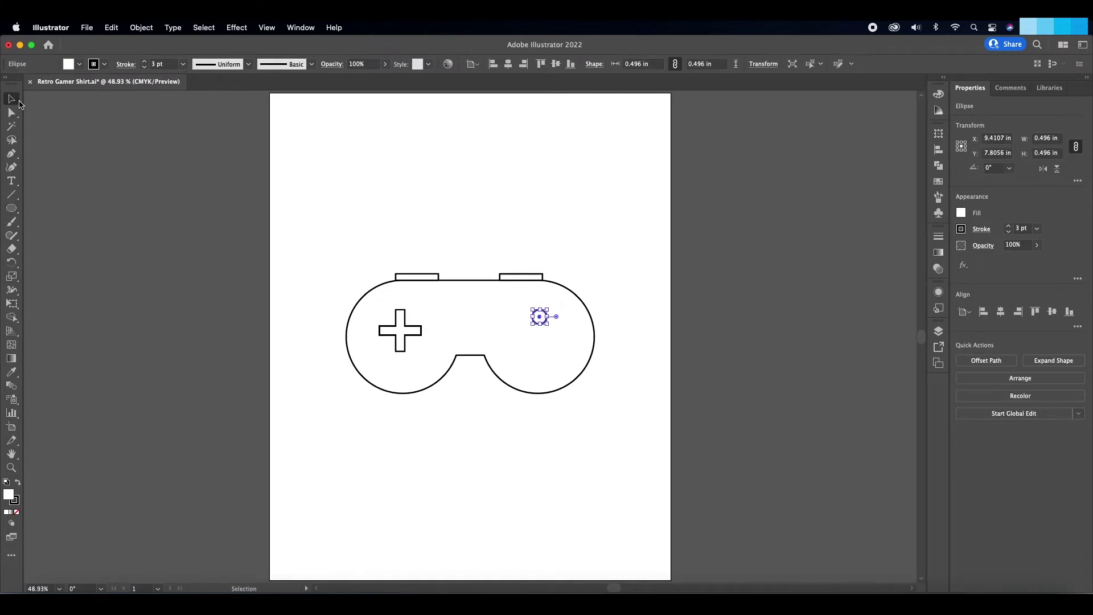
left_click(695, 326)
key("super+v")
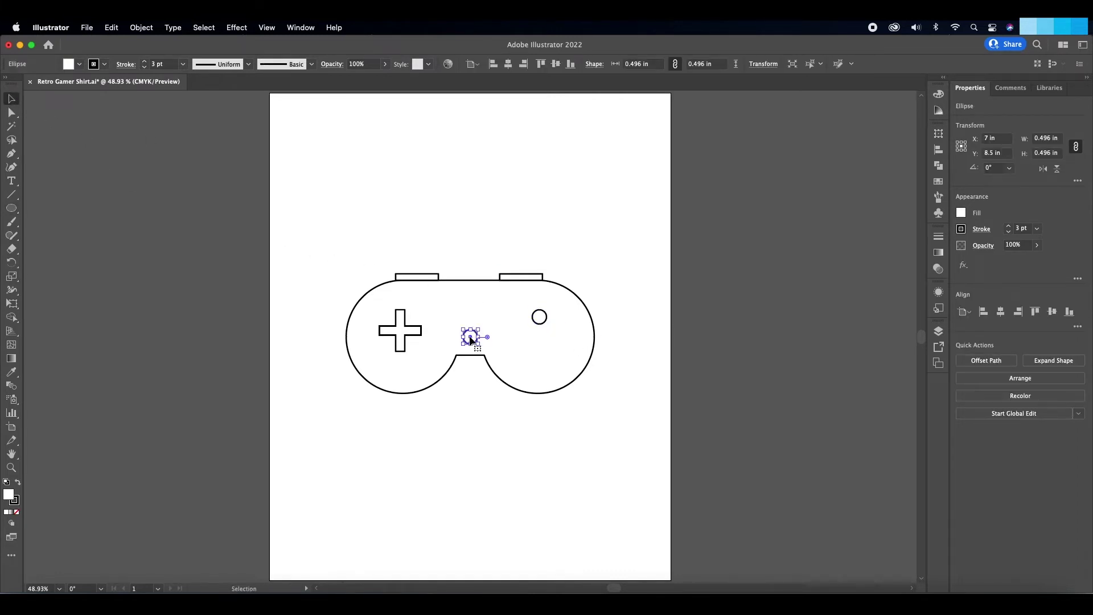
left_click_drag(471, 340, 541, 343)
key("super+v")
key("super+v")
left_click_drag(470, 338, 556, 337)
left_click(621, 353)
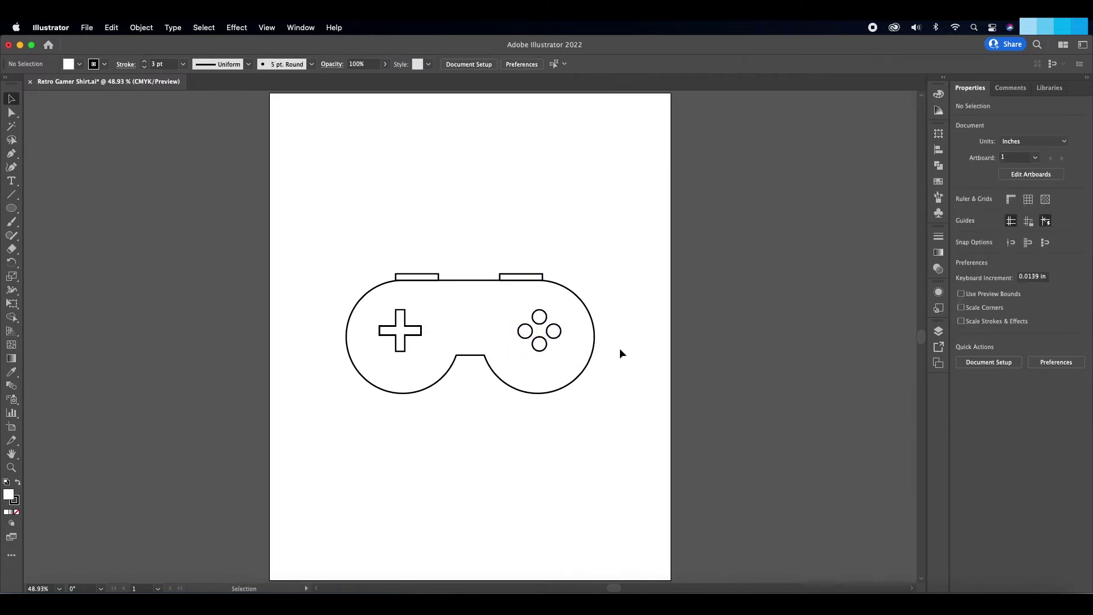
- Enlarge the four round buttons slightly and reposition them as a wider diamond within the controller's right half
left_click(540, 317)
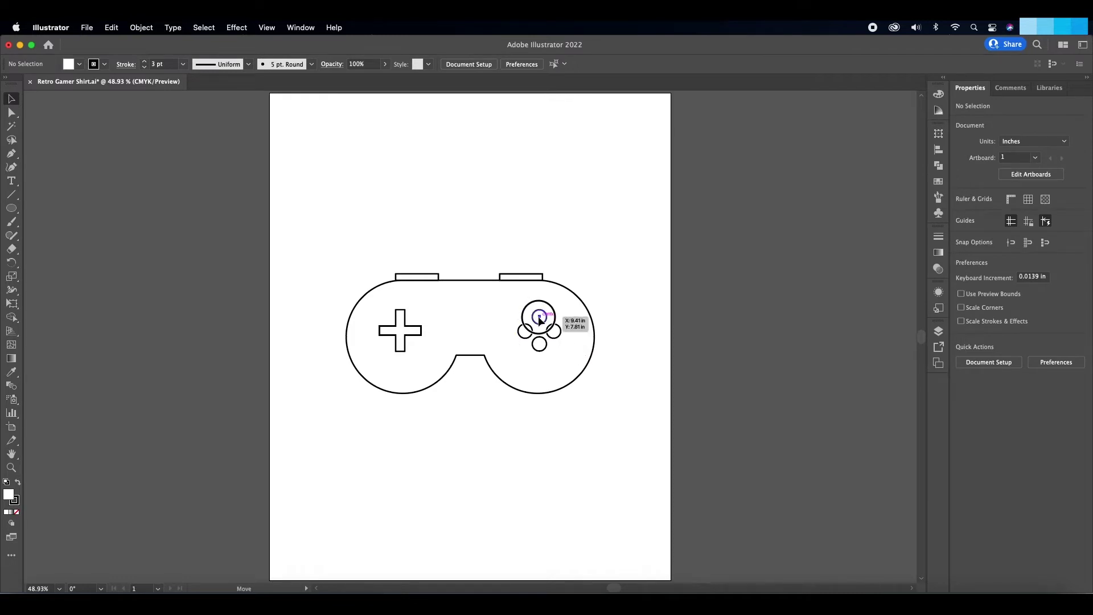
left_click_drag(517, 309, 544, 351)
left_click(620, 372)
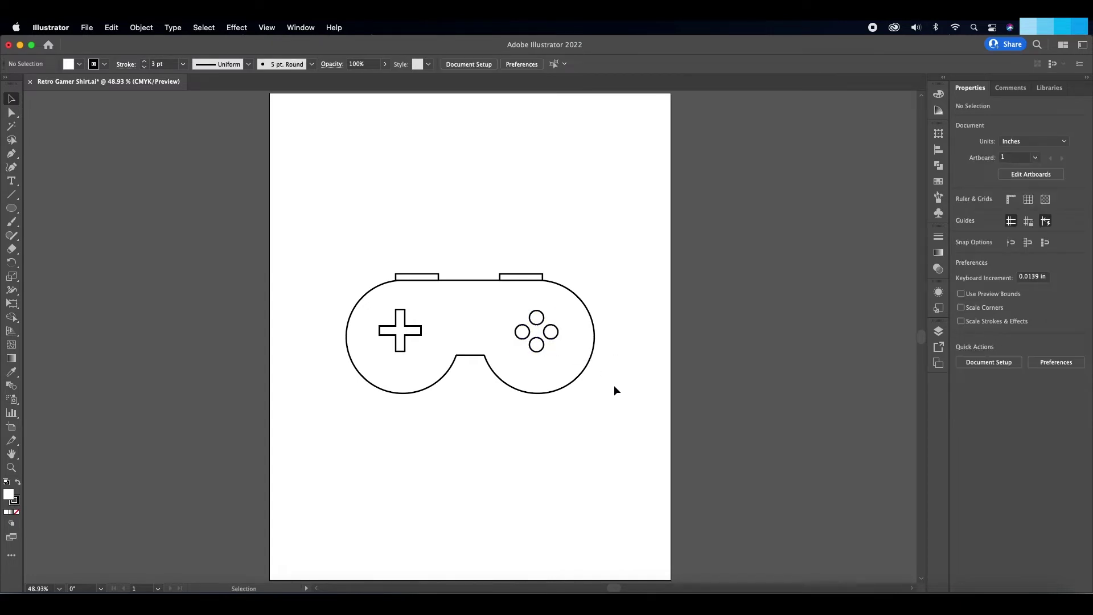
left_click_drag(504, 291, 542, 354)
left_click(596, 379)
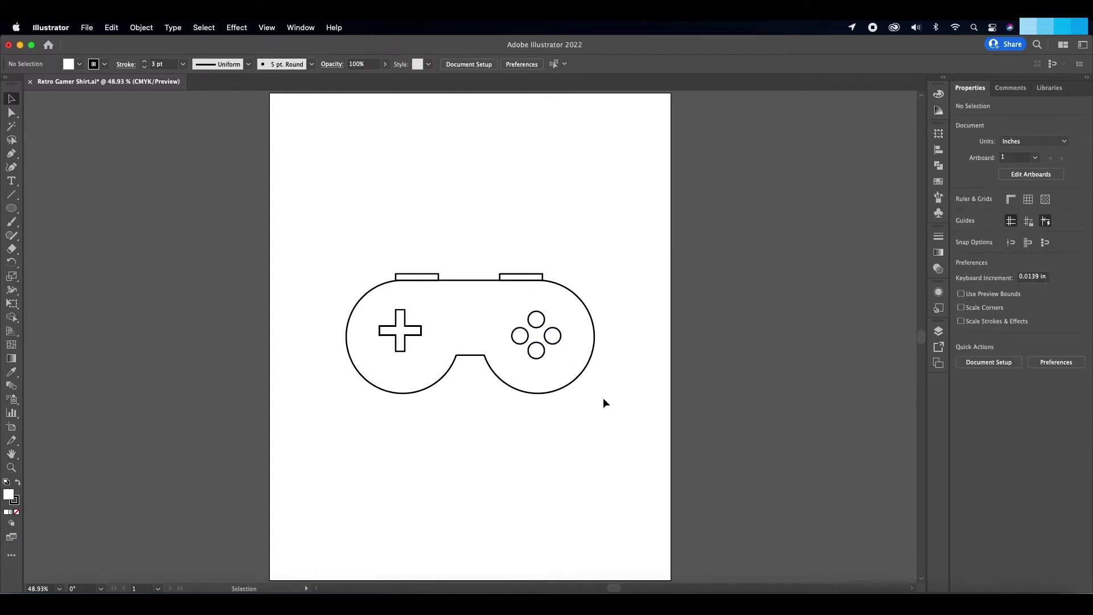
- Draw a rounded rectangle about 0.56 x 0.18 in between the pad and round buttons, and place a matching copy beside it
left_click(10, 209)
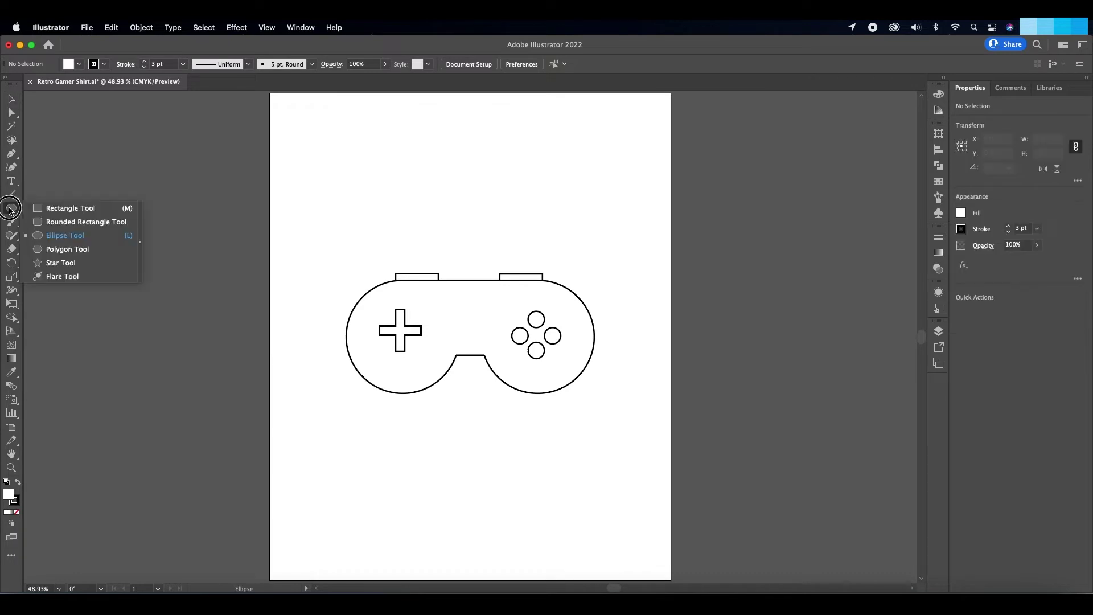
left_click_drag(10, 211, 52, 221)
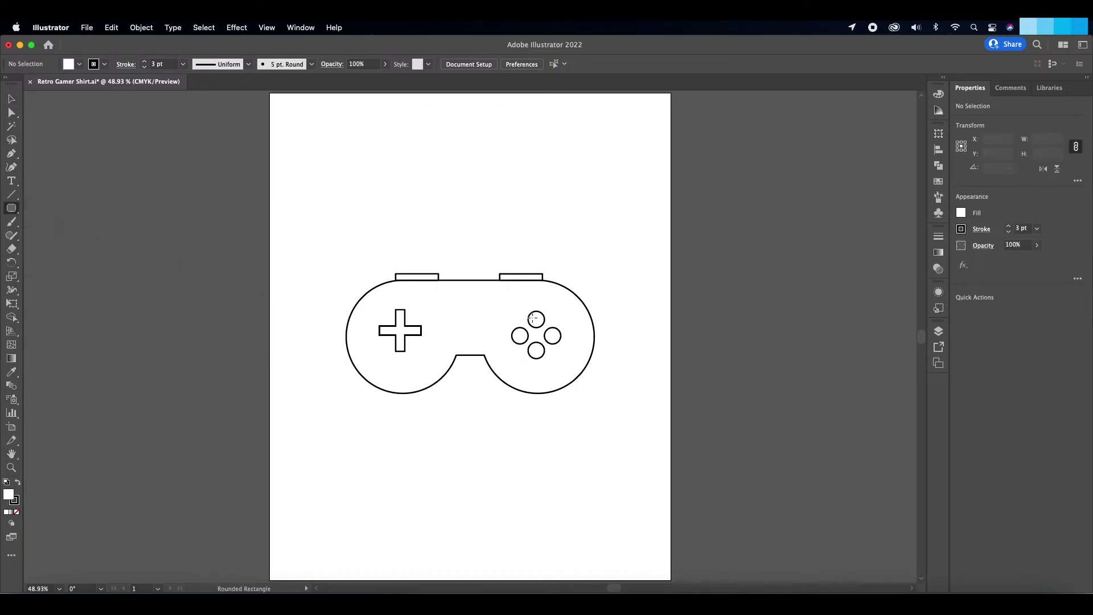
left_click_drag(446, 315, 461, 319)
key("v")
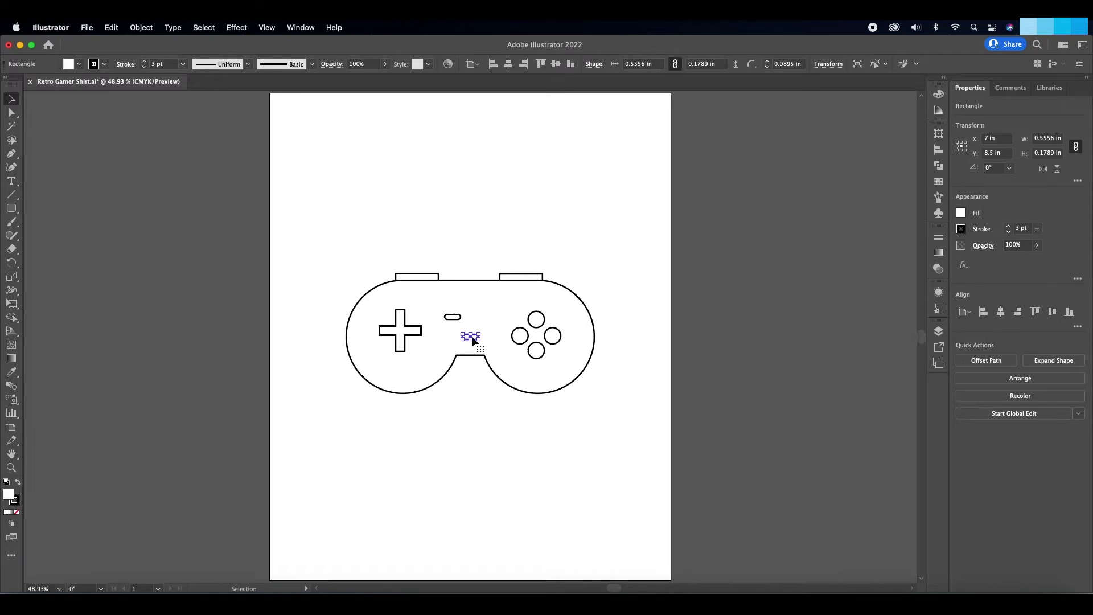
mouse_move(458, 320)
left_mouse_down()
mouse_move(486, 321)
mouse_move(446, 317)
mouse_move(466, 321)
left_mouse_up()
left_click(461, 319, "shift")
left_click(480, 398)
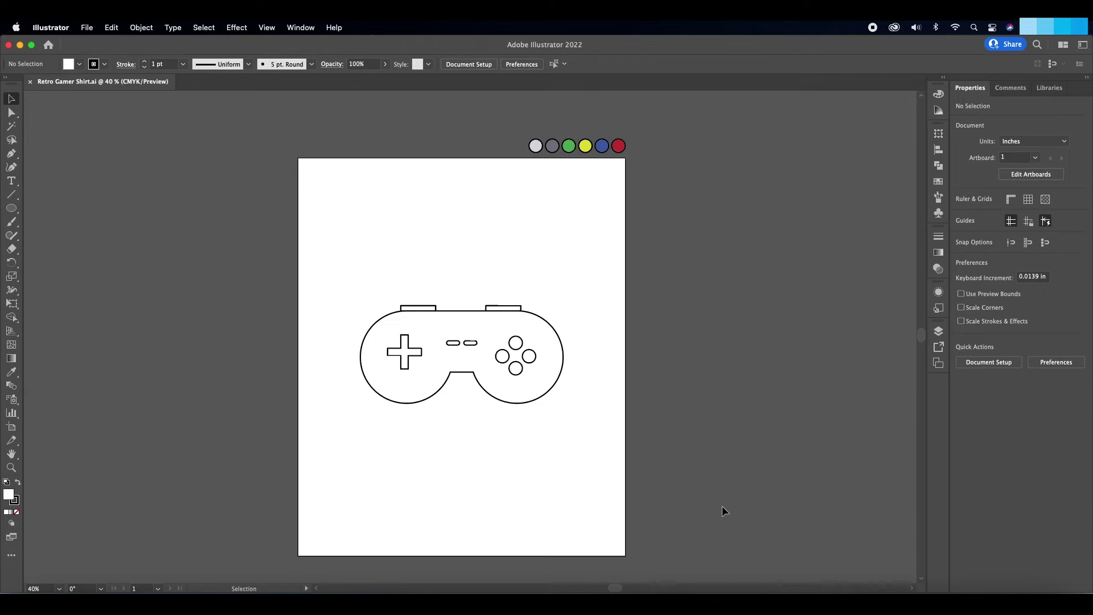
- Unlock the Buttons, Pad, L2 R2 and Controller layers
left_click(939, 331)
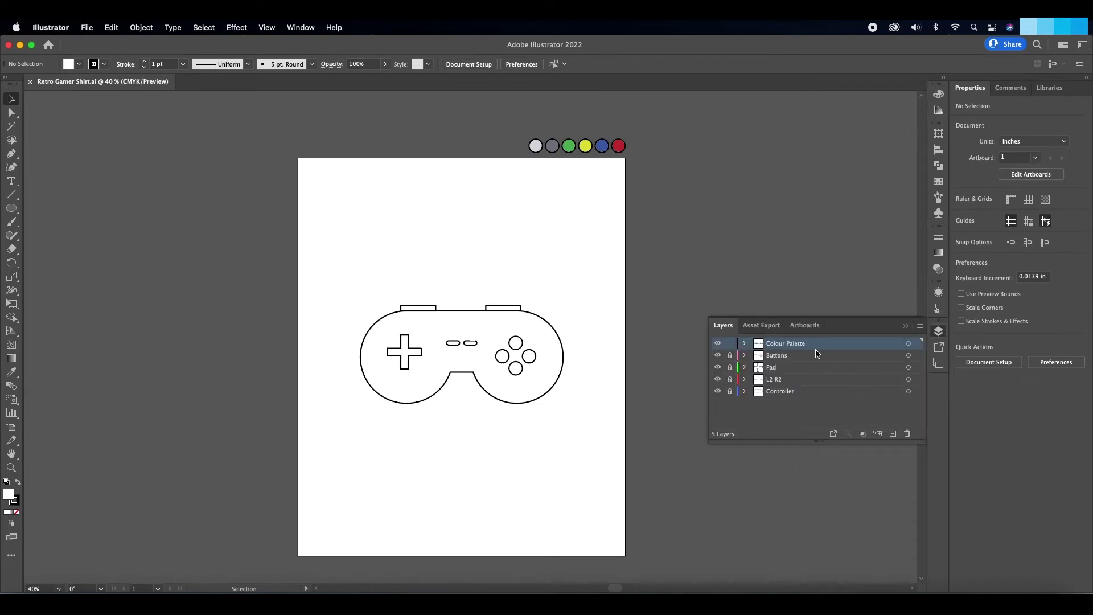
left_click(731, 358)
left_click(730, 367)
left_click(730, 379)
left_click(729, 391)
- Fill the Controller layer's body shape with the light grey sampled from the colour palette circles
left_click(910, 392)
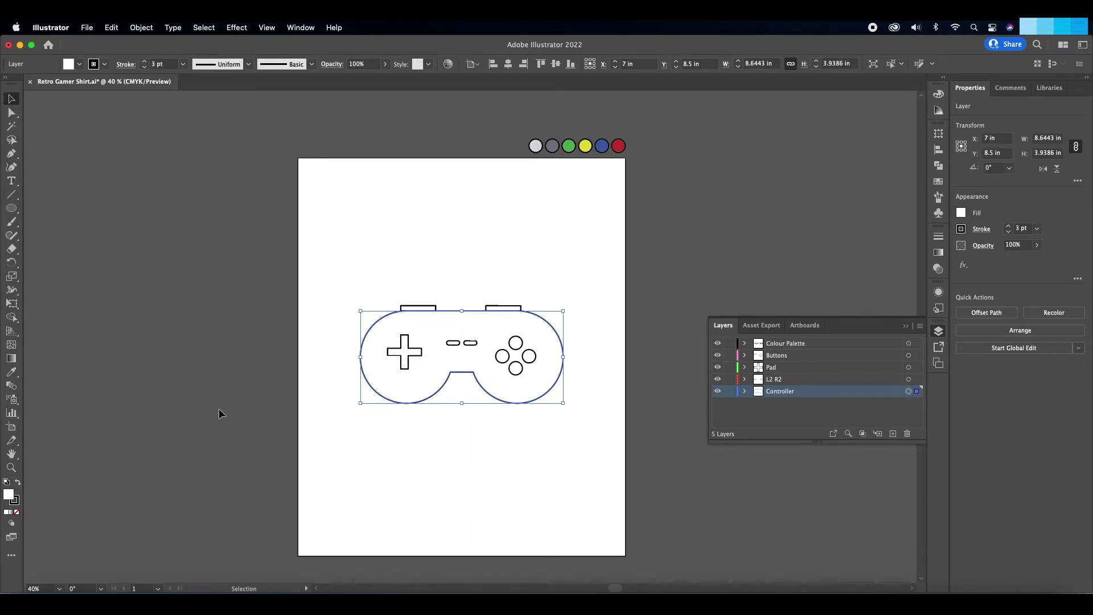
left_click(11, 372)
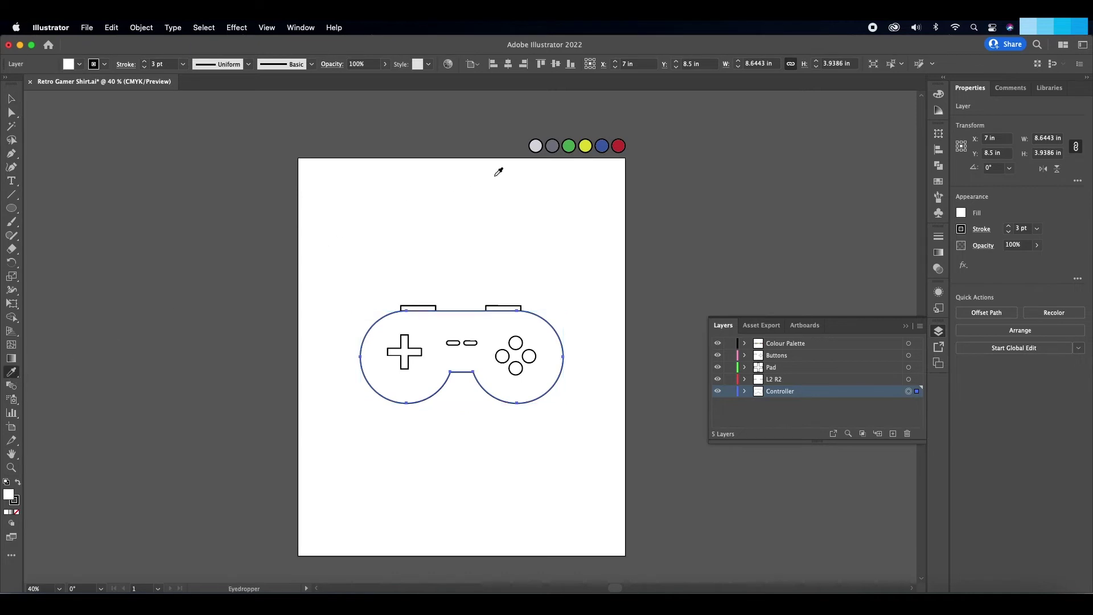
left_click(536, 146)
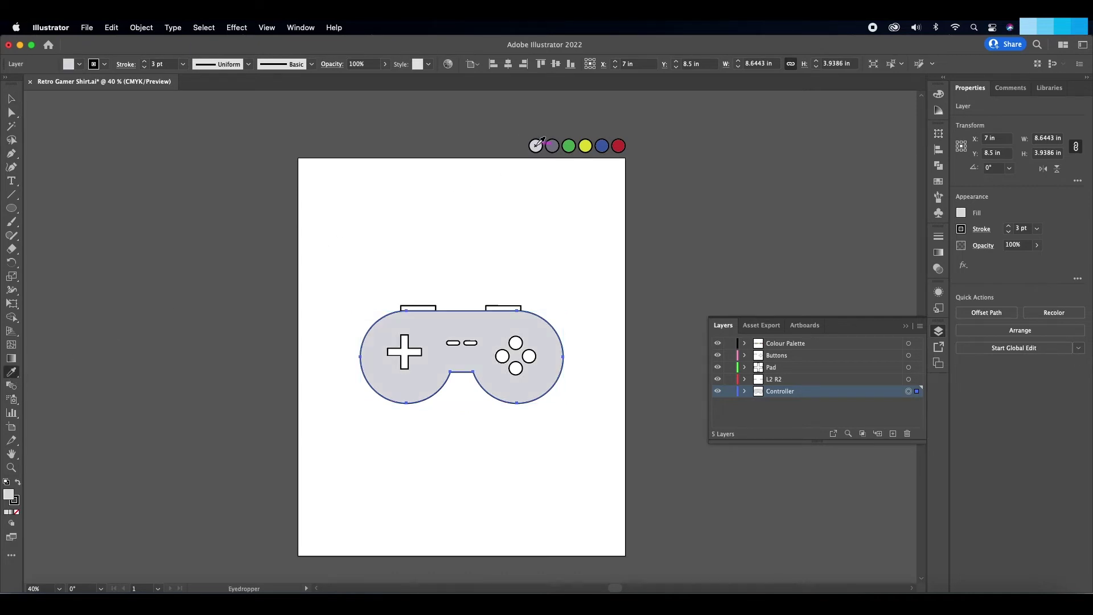
- Fill the L2 R2 shoulder buttons and the directional pad with the palette's dark grey using the Eyedropper
left_click(909, 379)
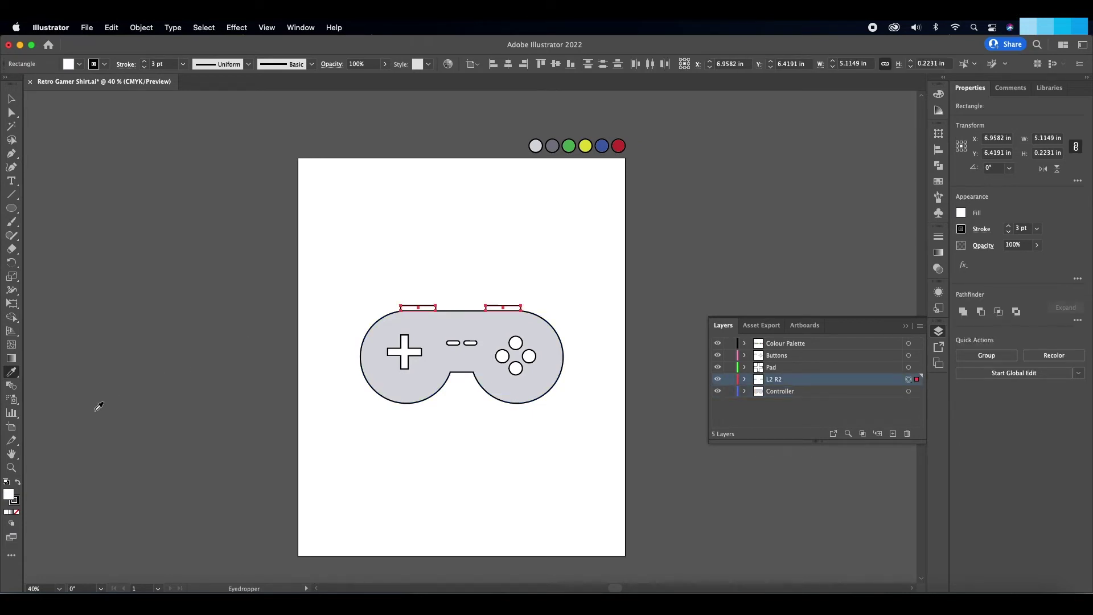
left_click(552, 146)
left_click(908, 367)
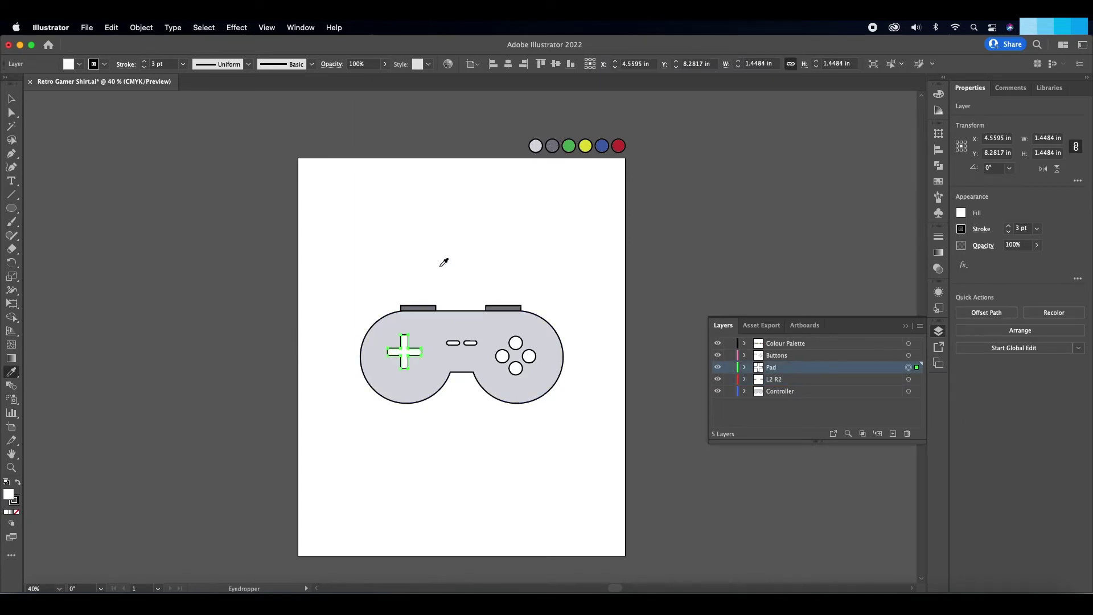
left_click(553, 146)
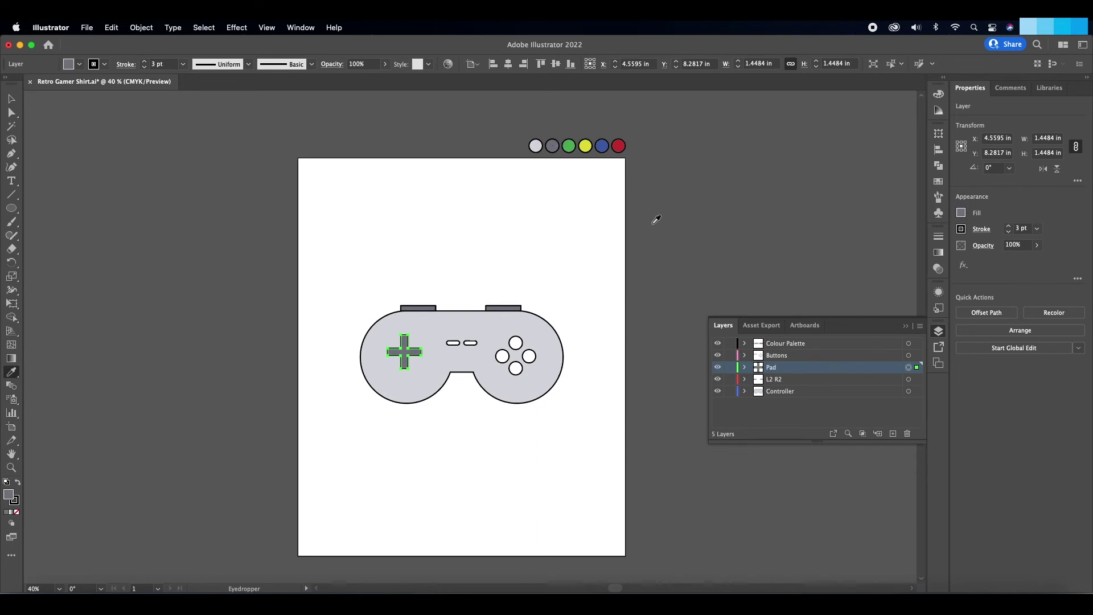
- Fill the two small rounded centre buttons with the palette's dark grey
left_click(906, 355)
key("a")
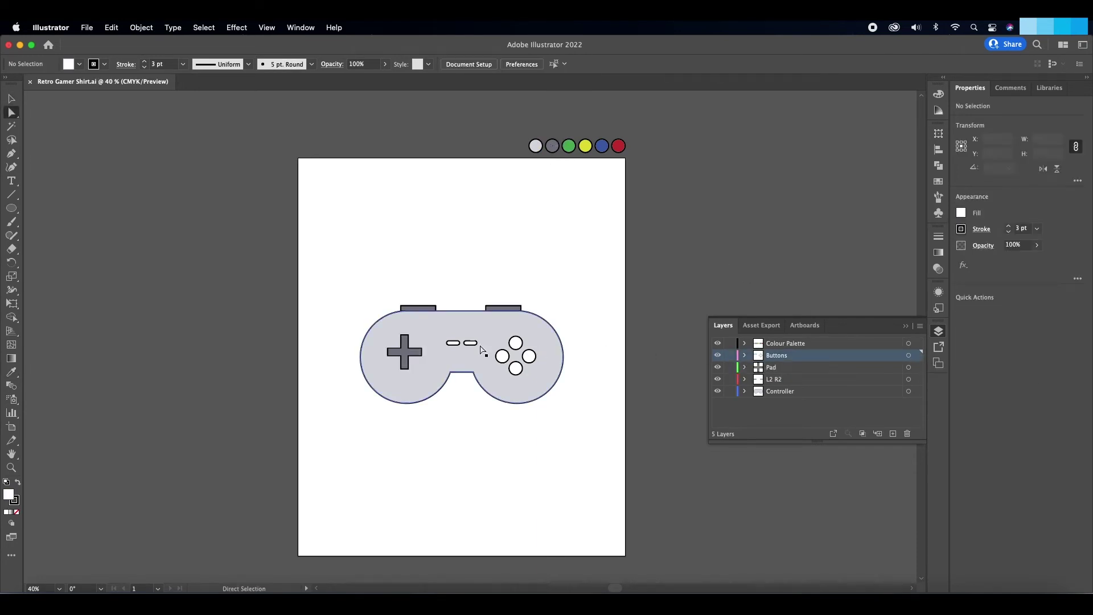
left_click(456, 344)
left_click_drag(457, 346, 475, 346)
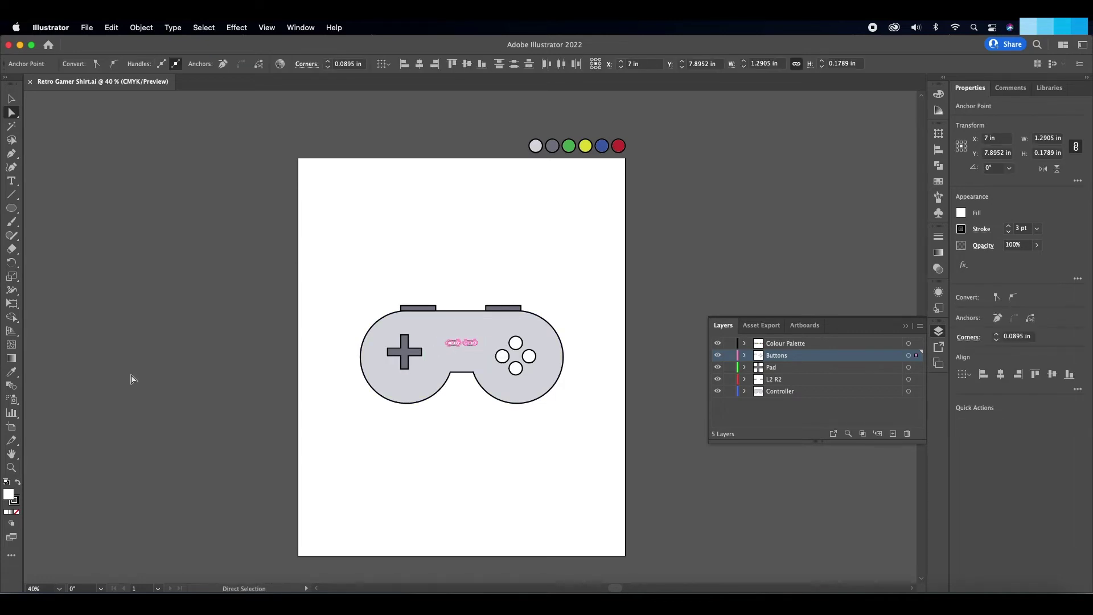
left_click(10, 372)
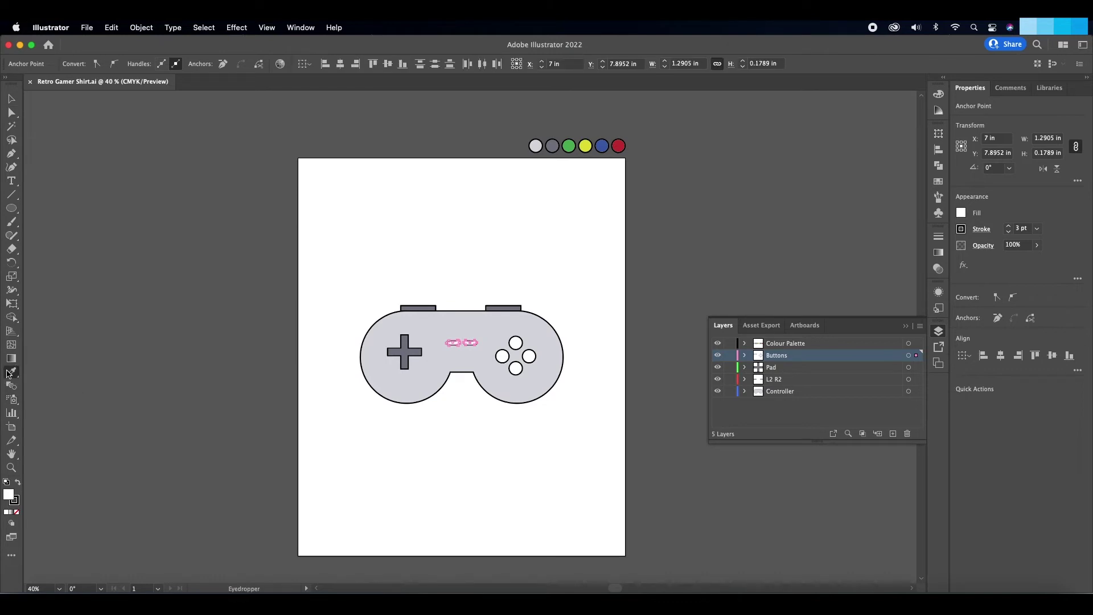
left_click(553, 147)
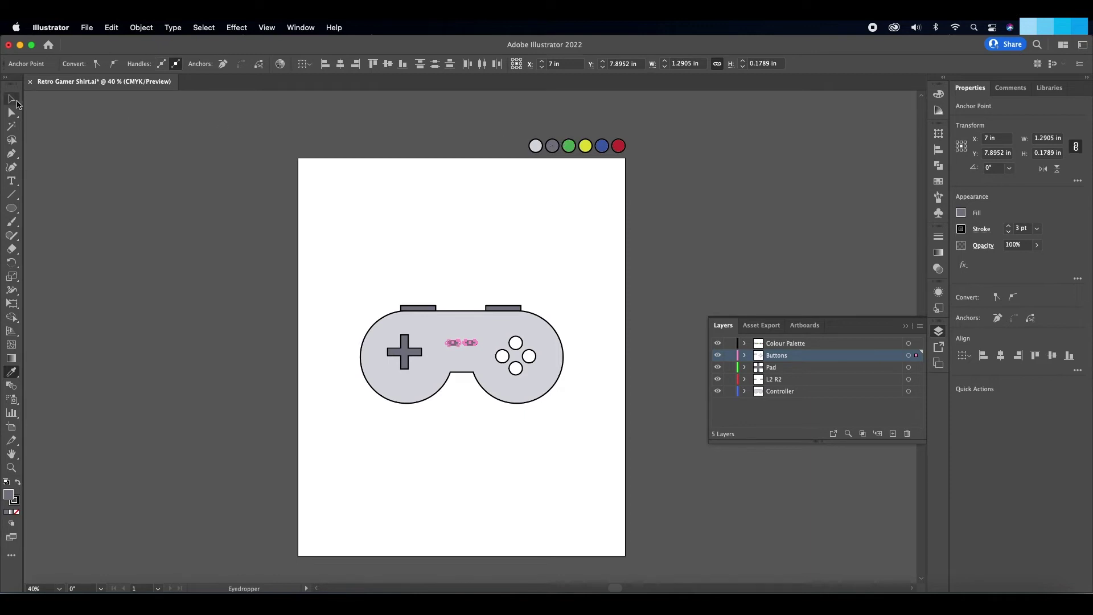
left_click(17, 103)
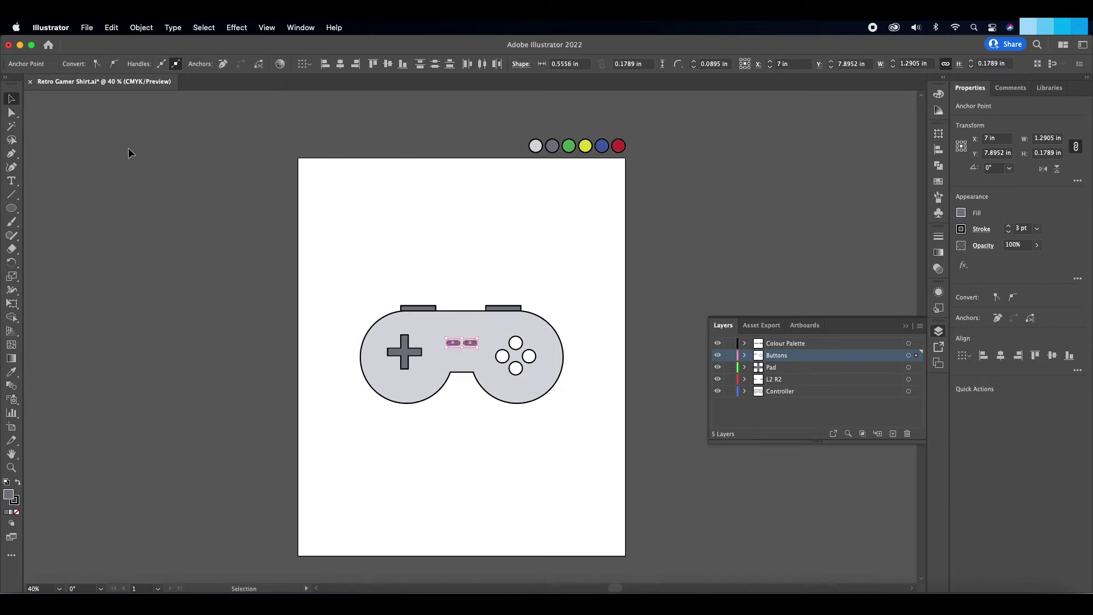
left_click(670, 344)
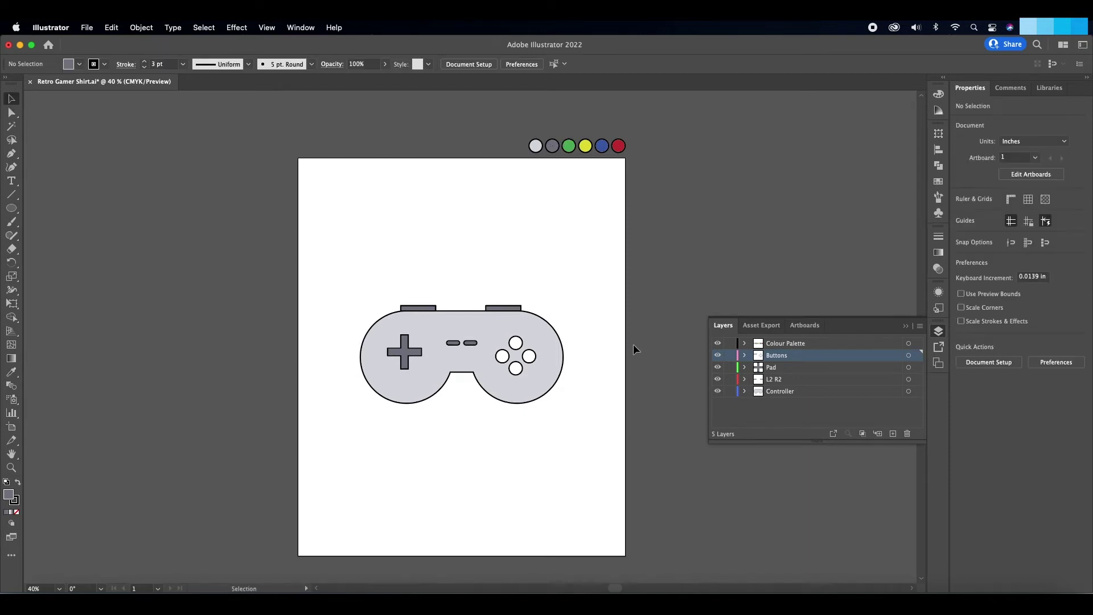
- Colour the upper round button blue and the right round button red by sampling the palette circles
left_click(516, 345)
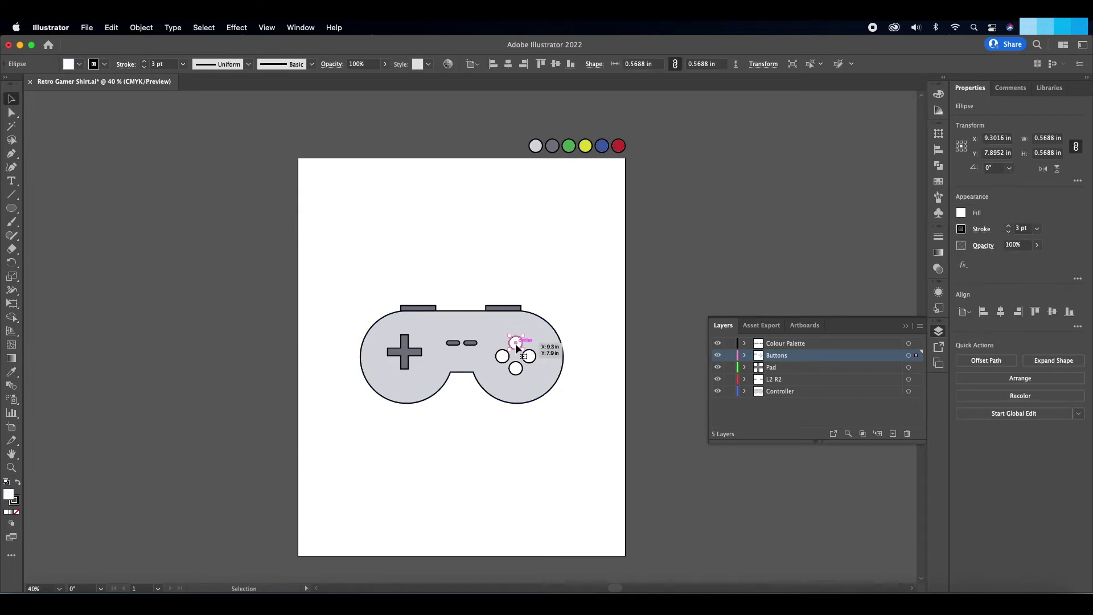
key("i")
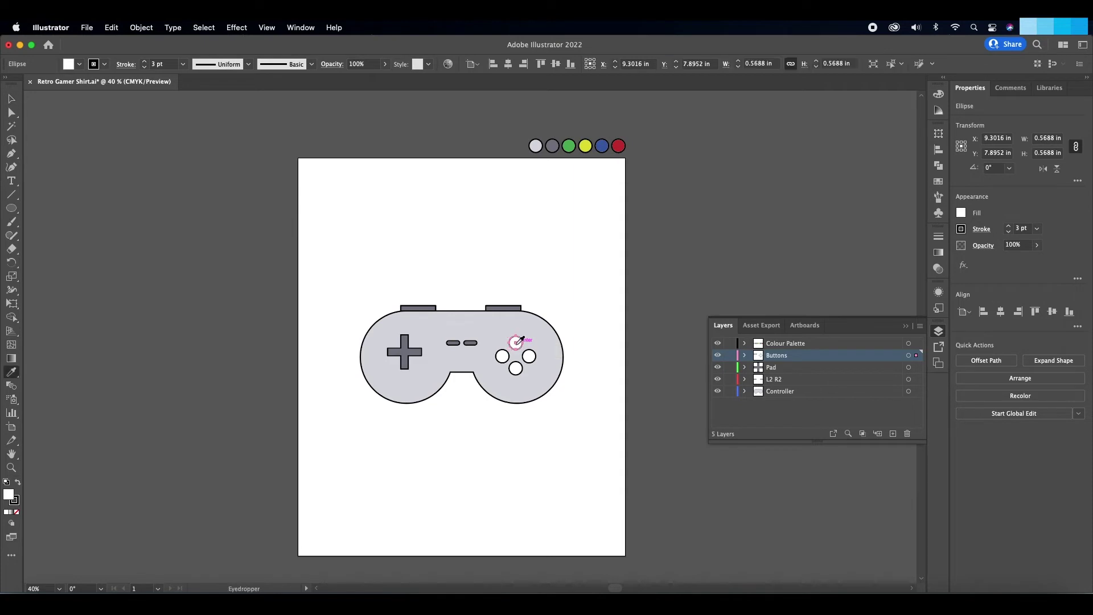
left_click(602, 147)
key("v")
left_click(529, 356)
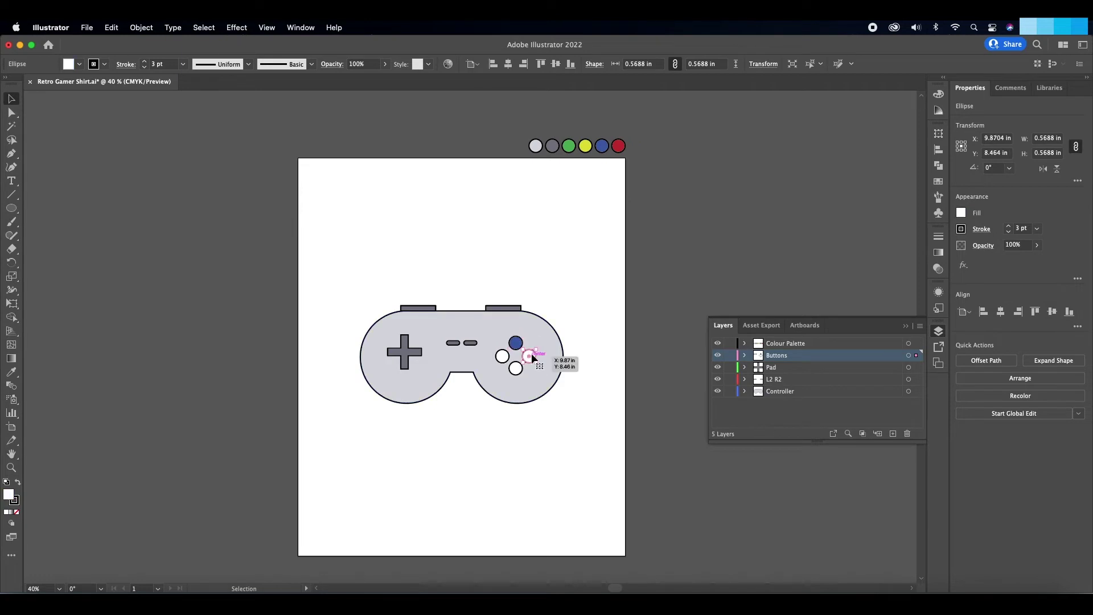
key("i")
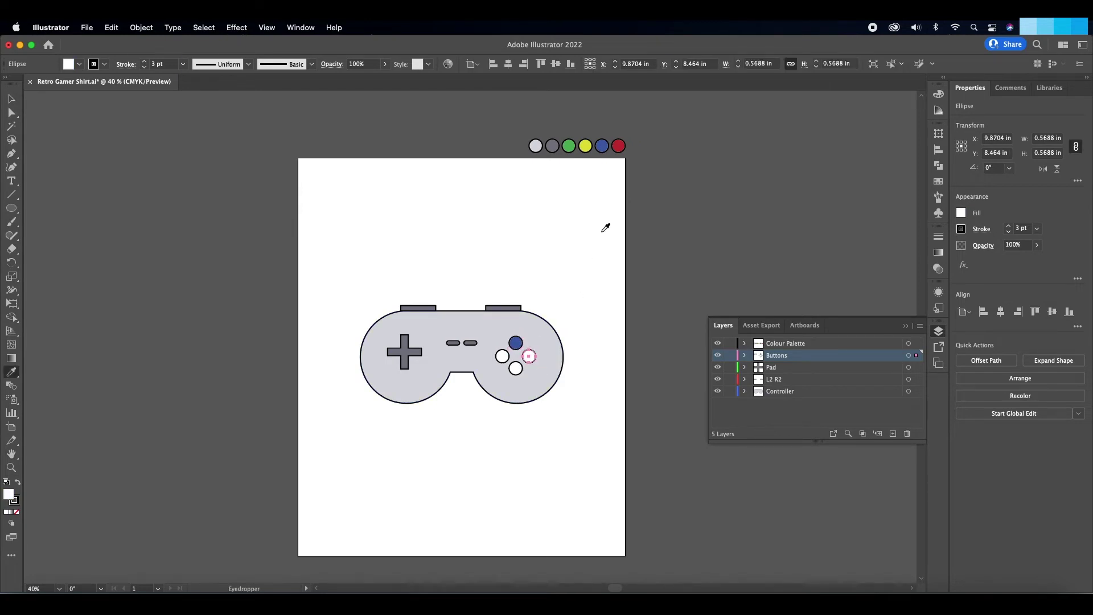
left_click(621, 144)
key("v")
- Colour the lower round button yellow and the left round button green from the palette, and collapse the layer list
left_click(516, 369)
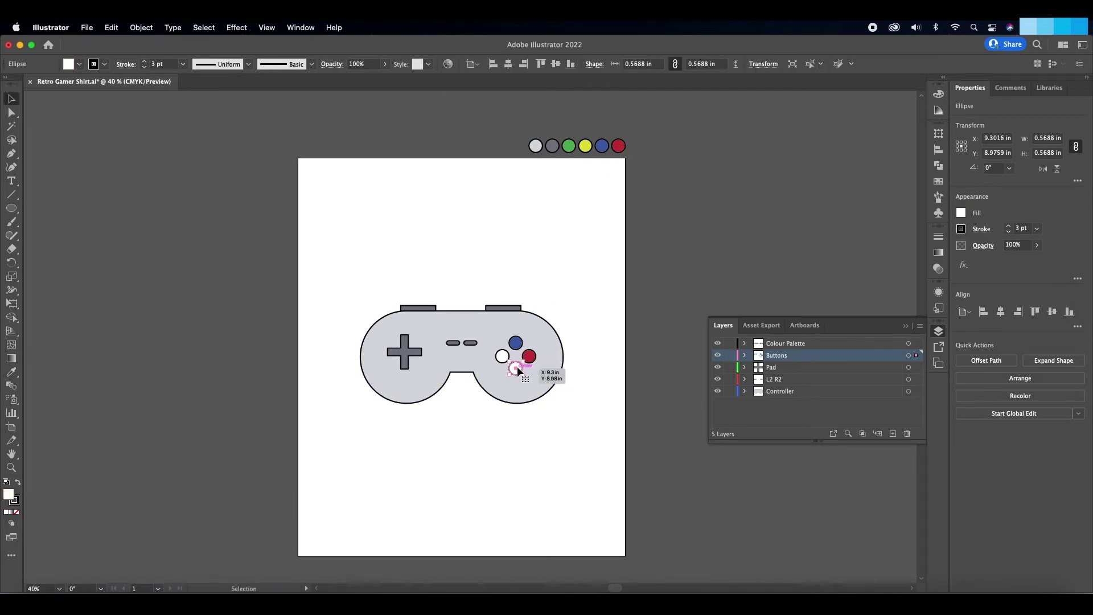
left_click(587, 145)
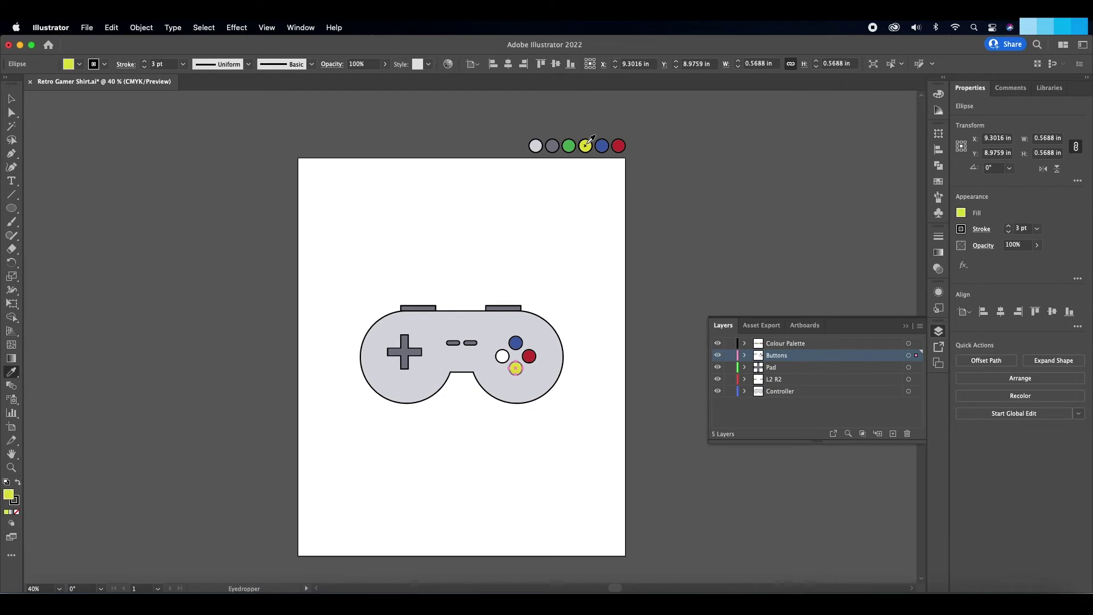
key("v")
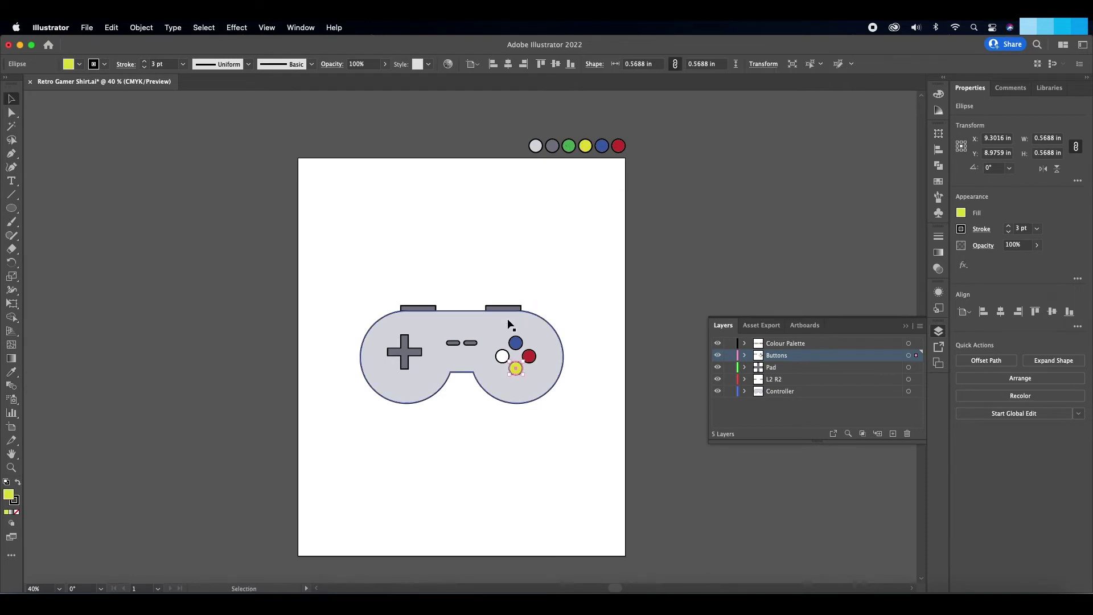
left_click(502, 358)
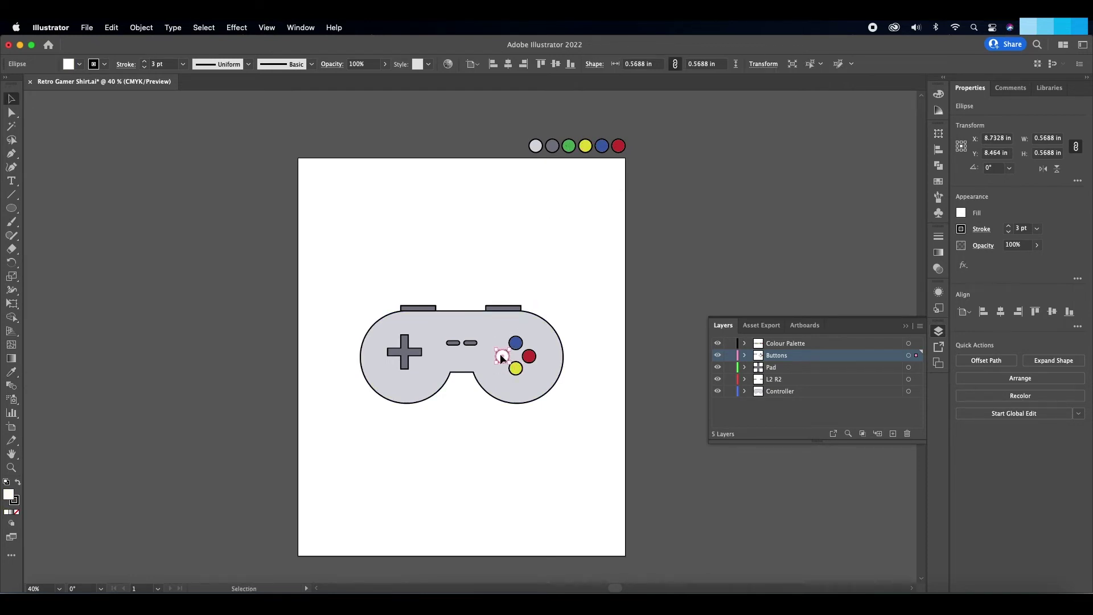
key("i")
left_click(569, 147)
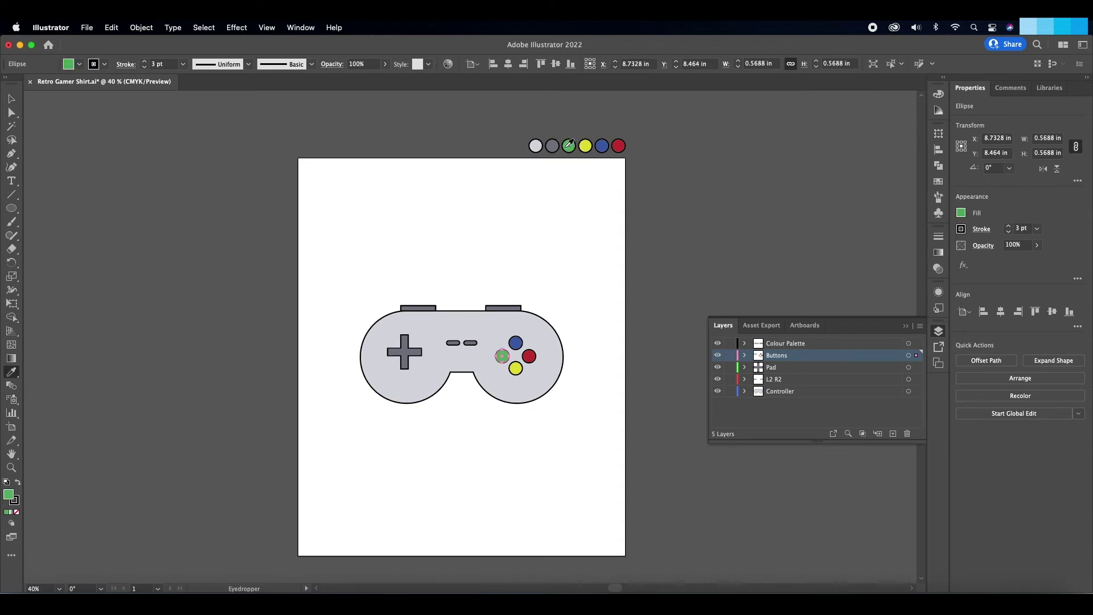
left_click(11, 99)
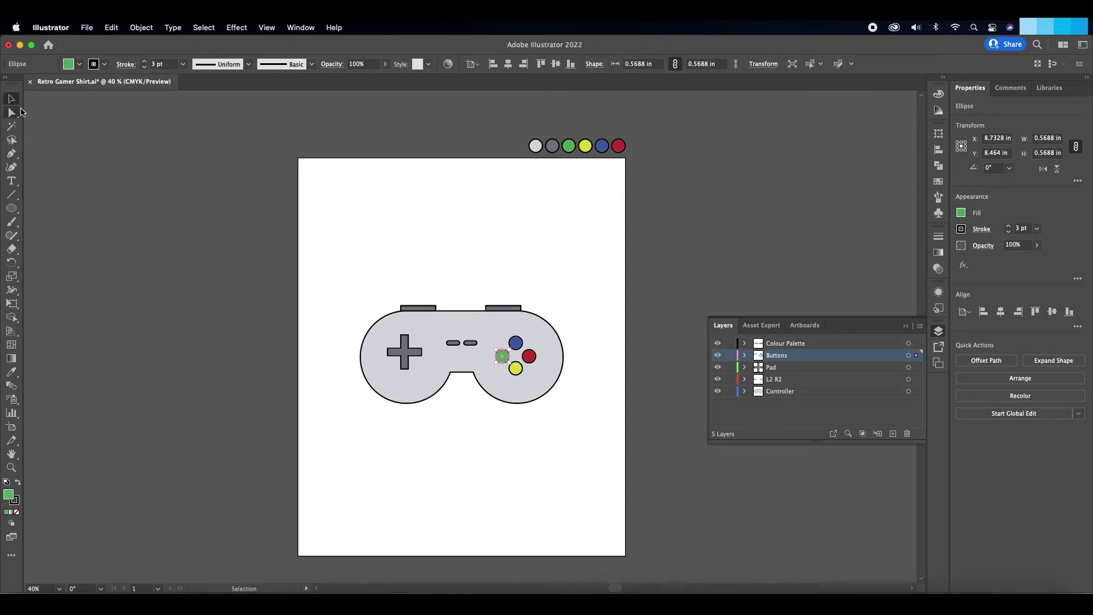
left_click(172, 343)
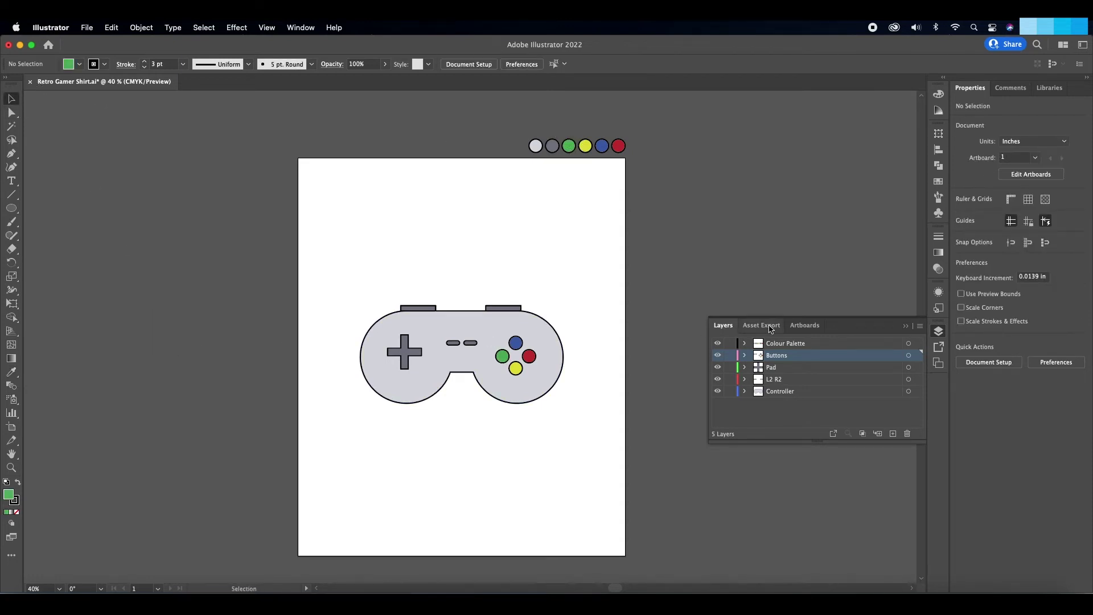
left_click(906, 327)
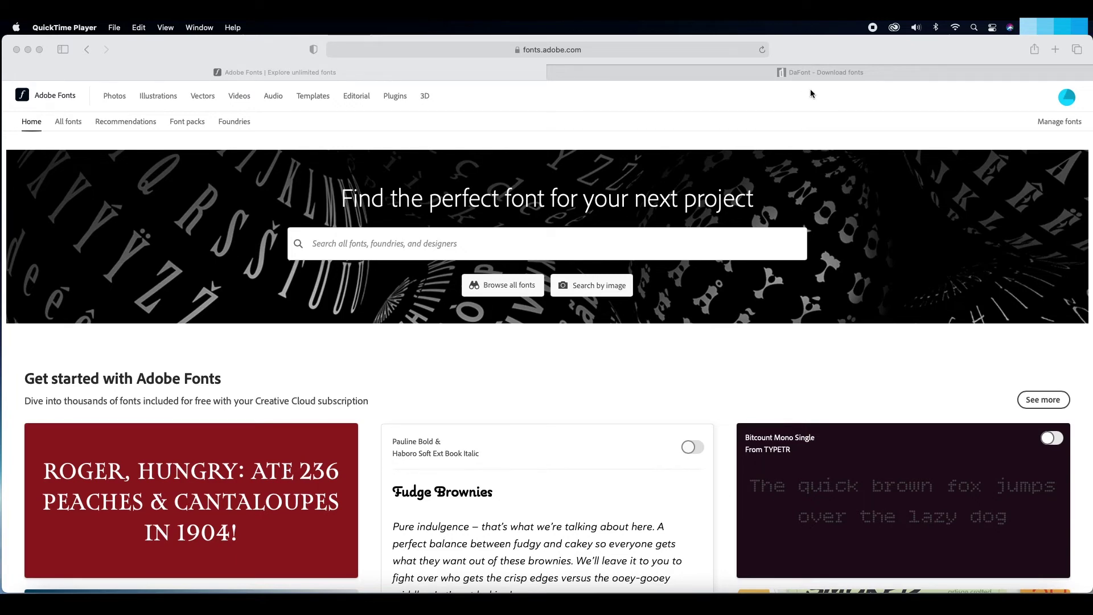
- Browse the Cartoon and Comic font categories on DaFont, and open the full font catalogue on Adobe Fonts
left_click(812, 73)
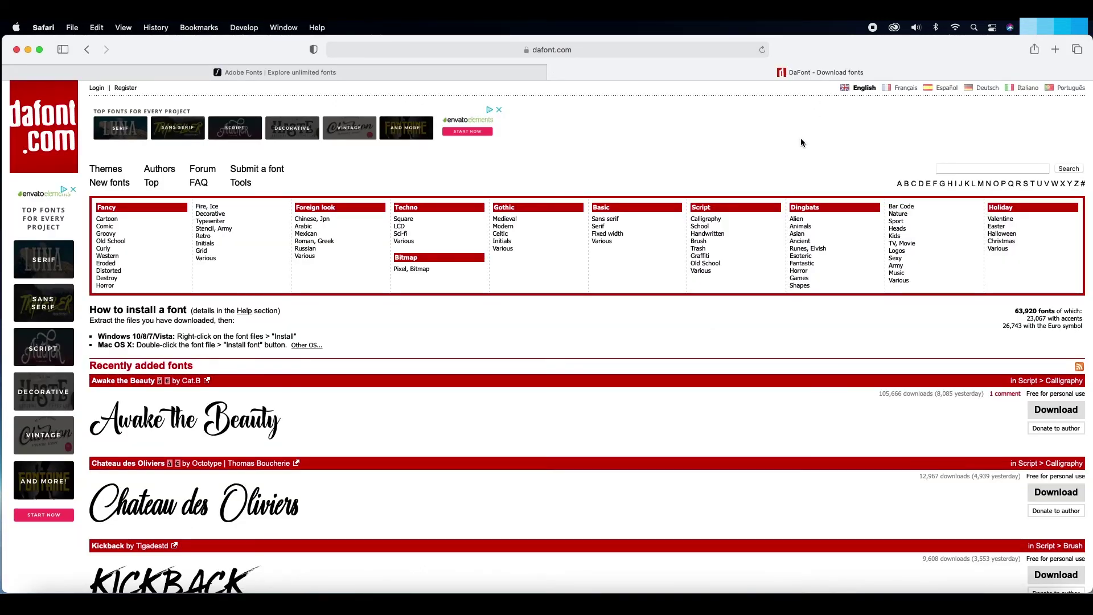
scroll(803, 142, "down", 5)
scroll(801, 143, "up", 5)
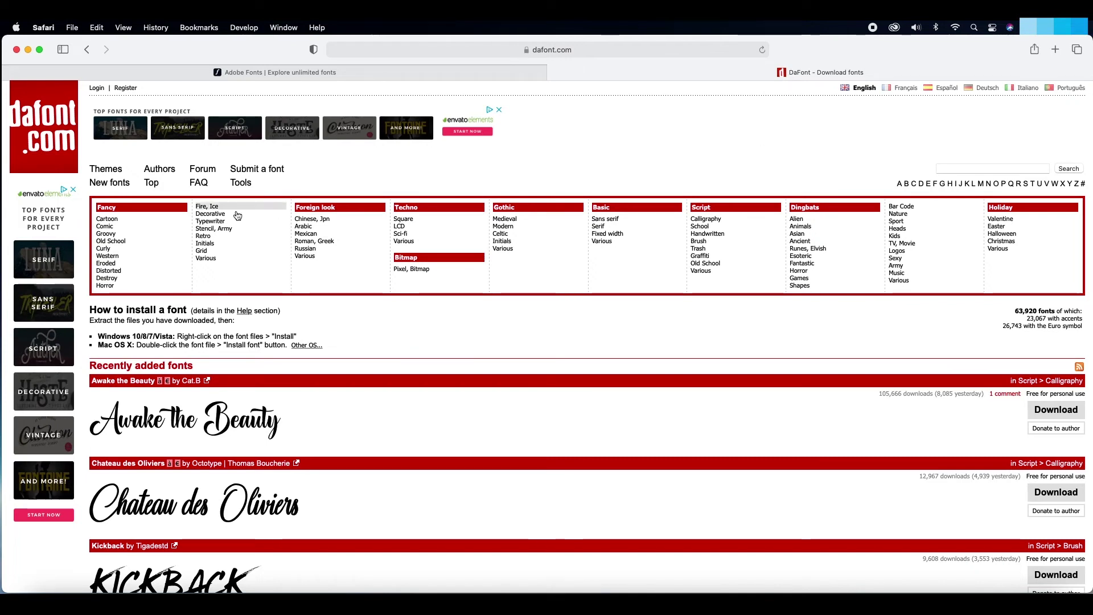
left_click(113, 220)
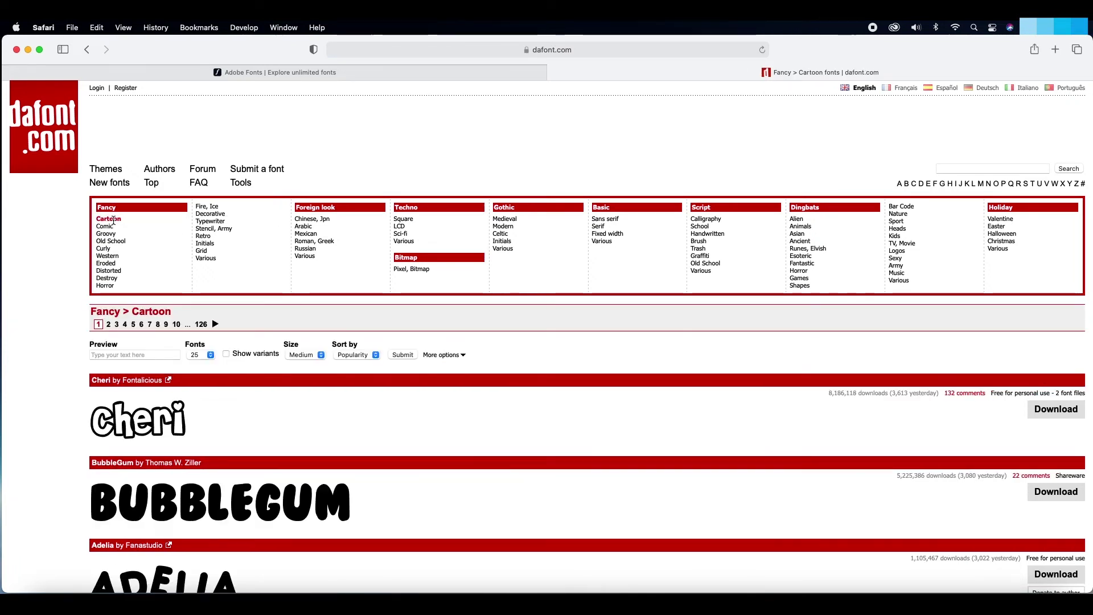
left_click(111, 227)
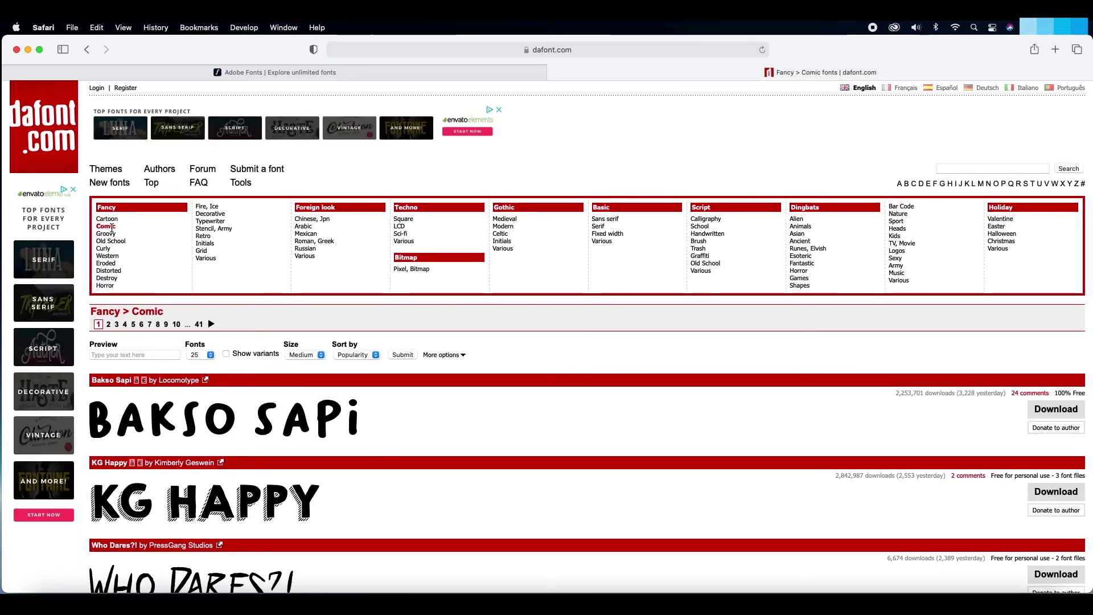
left_click(259, 72)
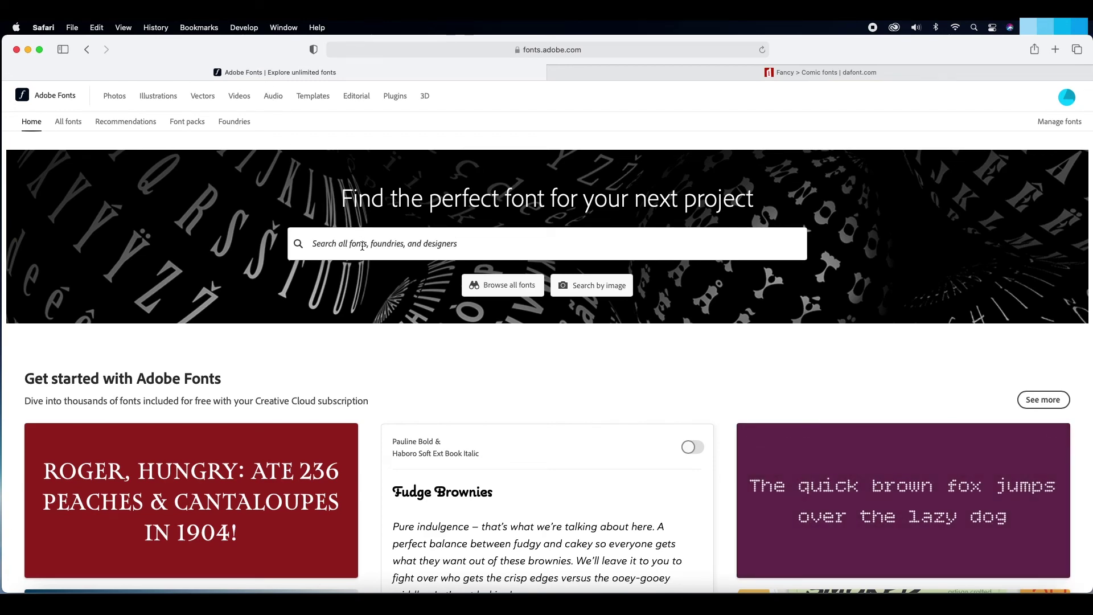
left_click(502, 284)
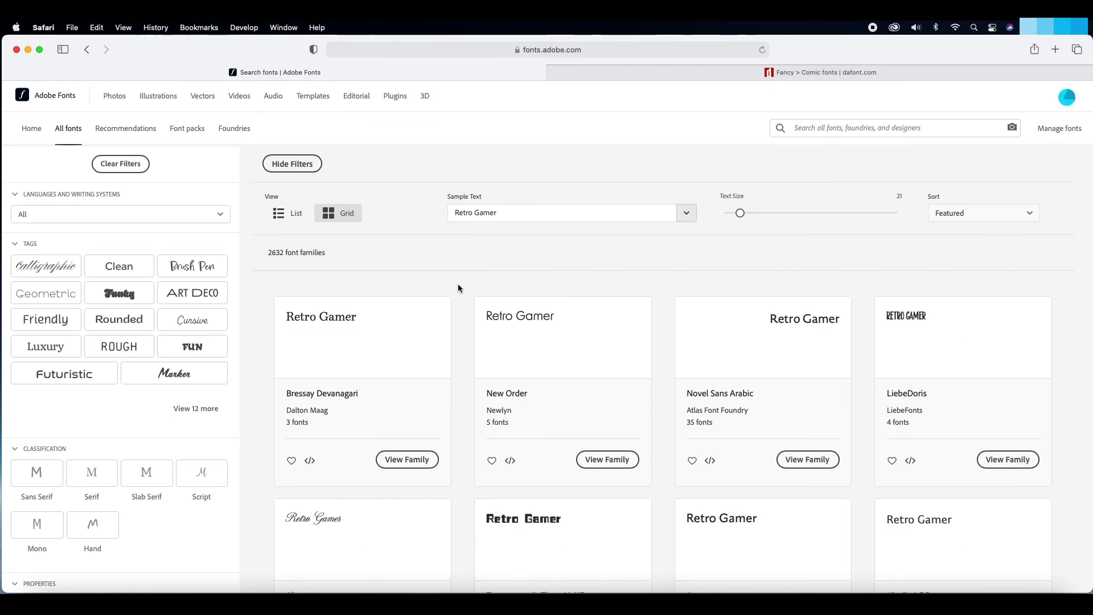
- Find the Marvin font family on Adobe Fonts, and switch its activation off and back on
left_click(805, 129)
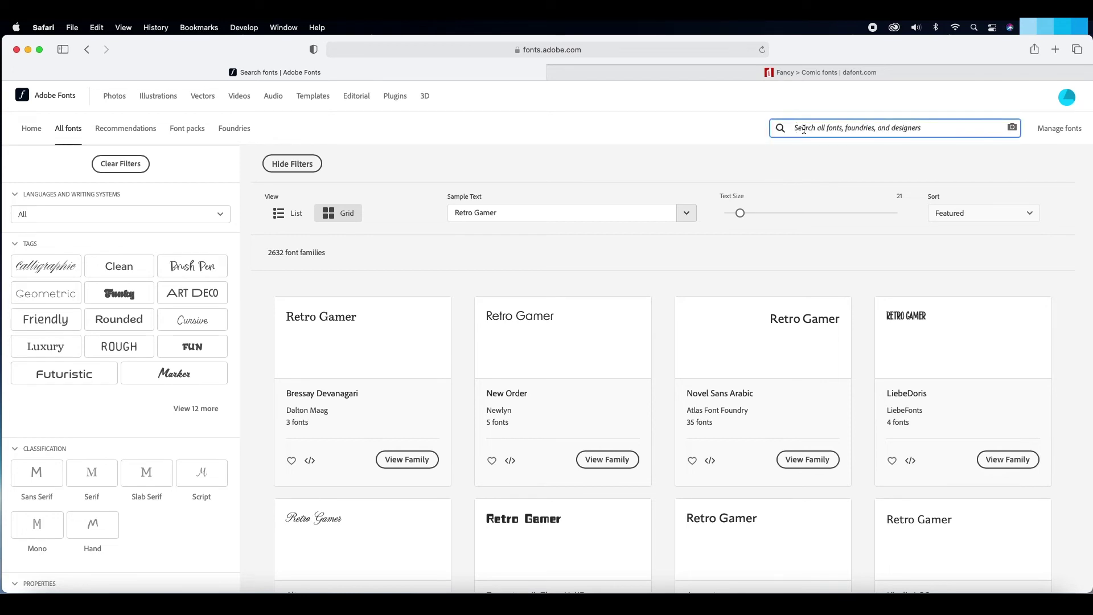
type("Marvin")
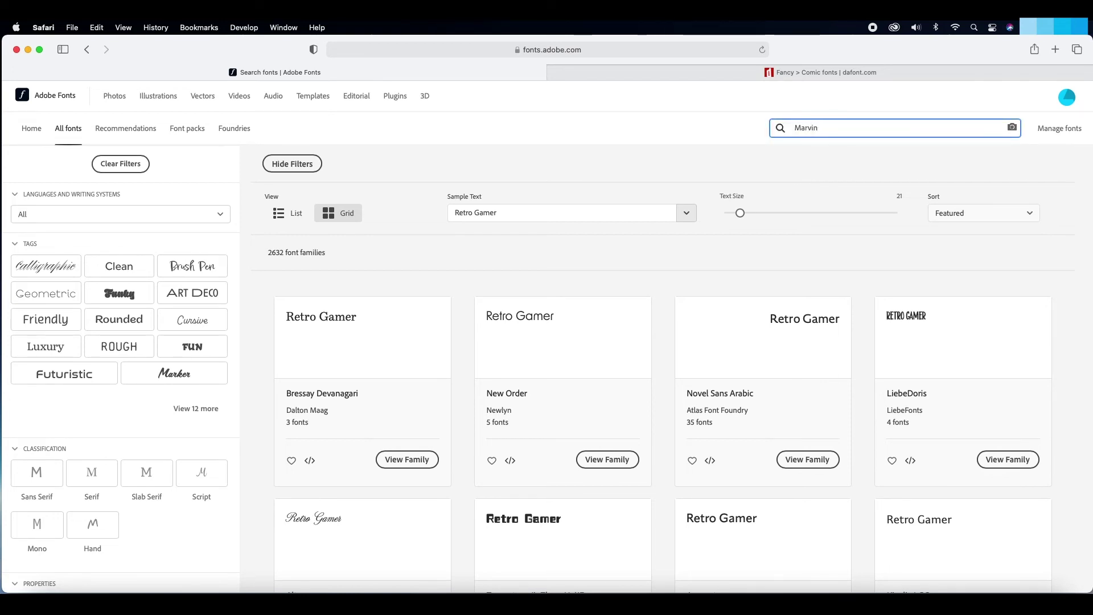
left_click(790, 184)
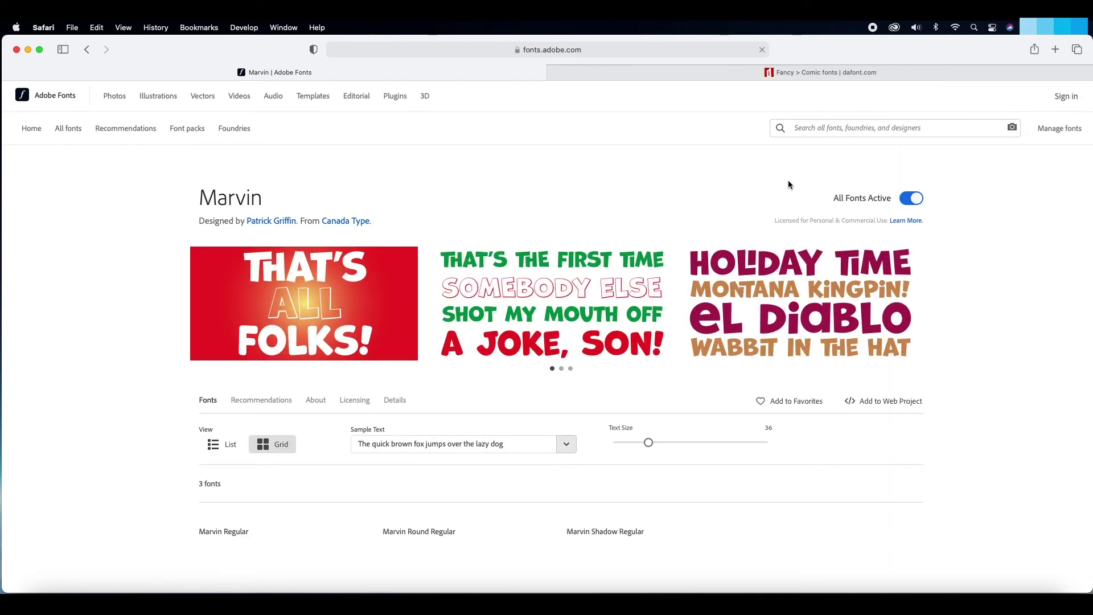
left_click(914, 202)
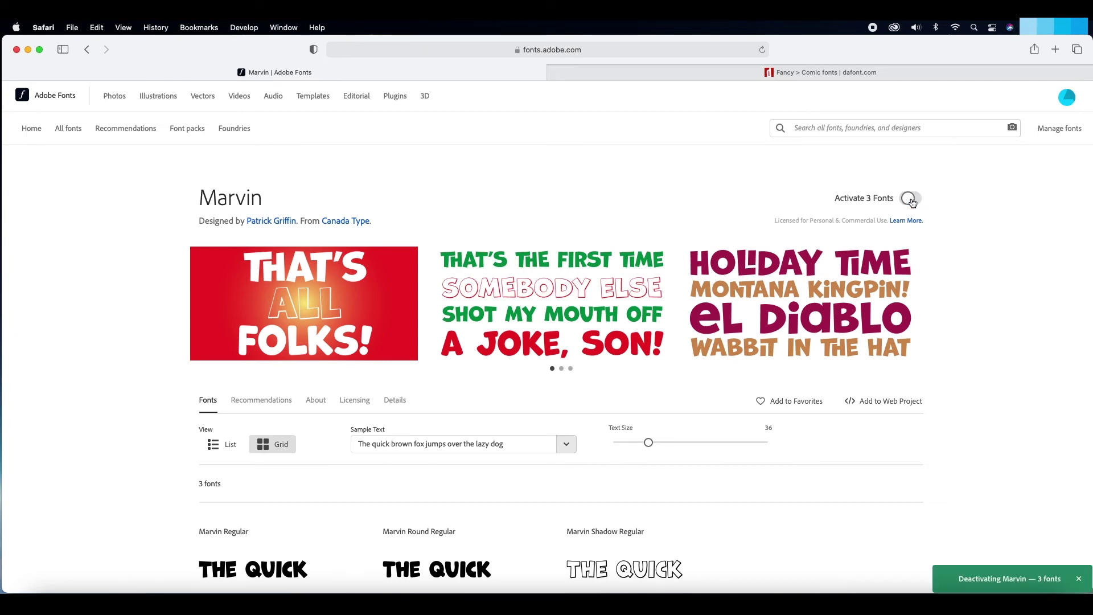
left_click(912, 203)
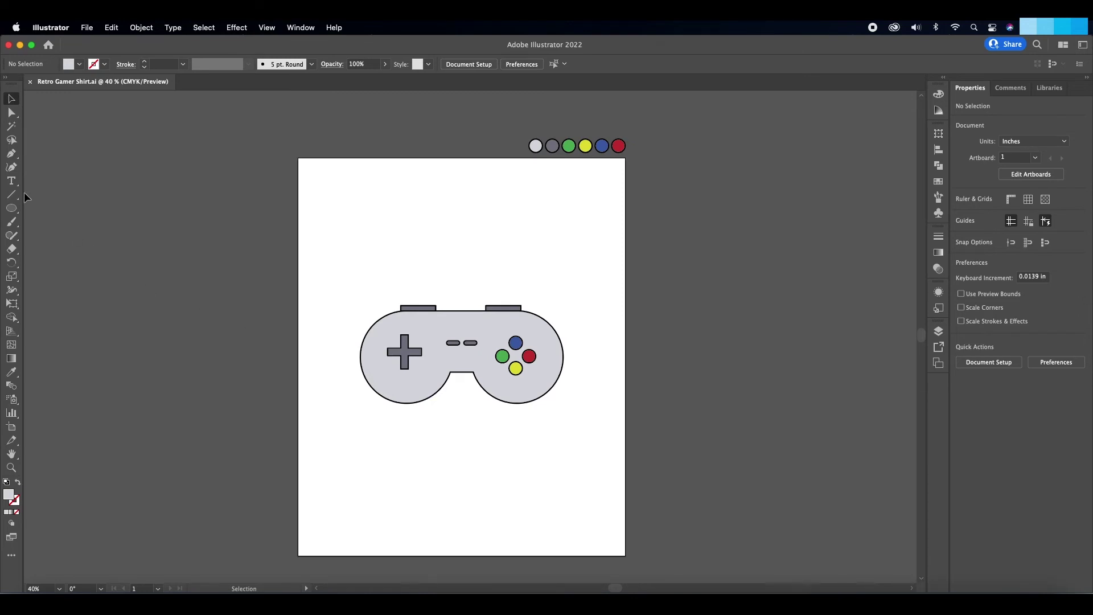
- Add the word RETRO in Marvin Regular at 140 pt and place it just above the controller
key("t")
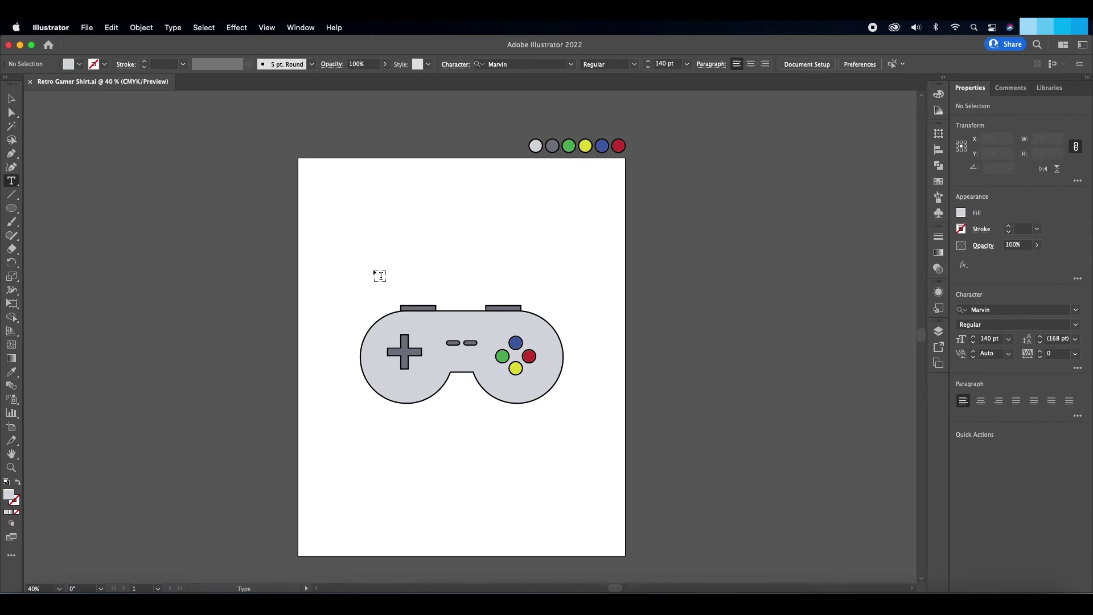
left_click(374, 269)
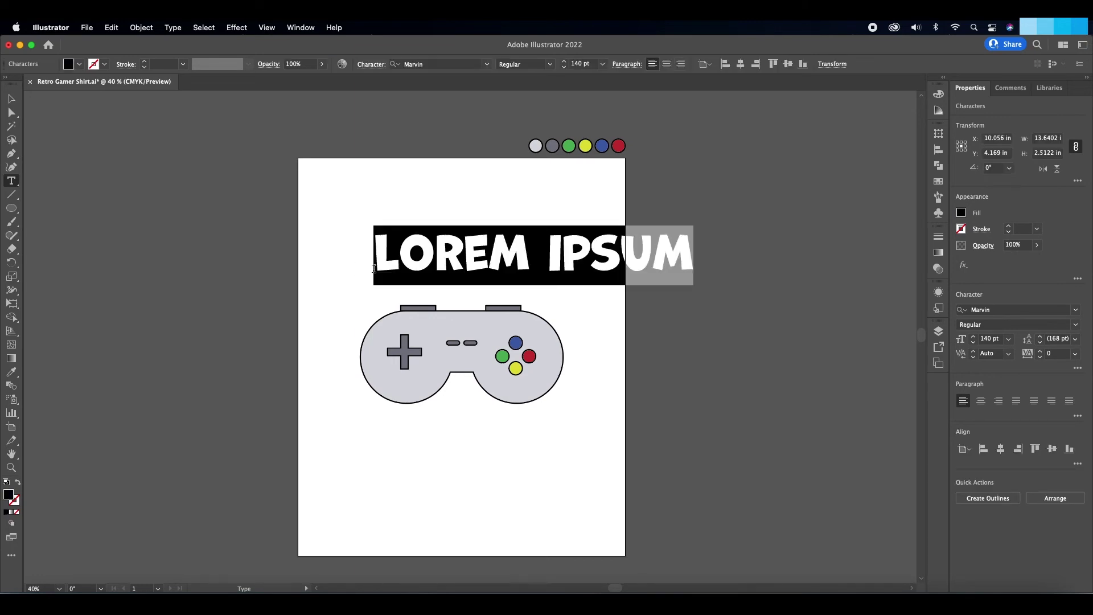
type("RETRO")
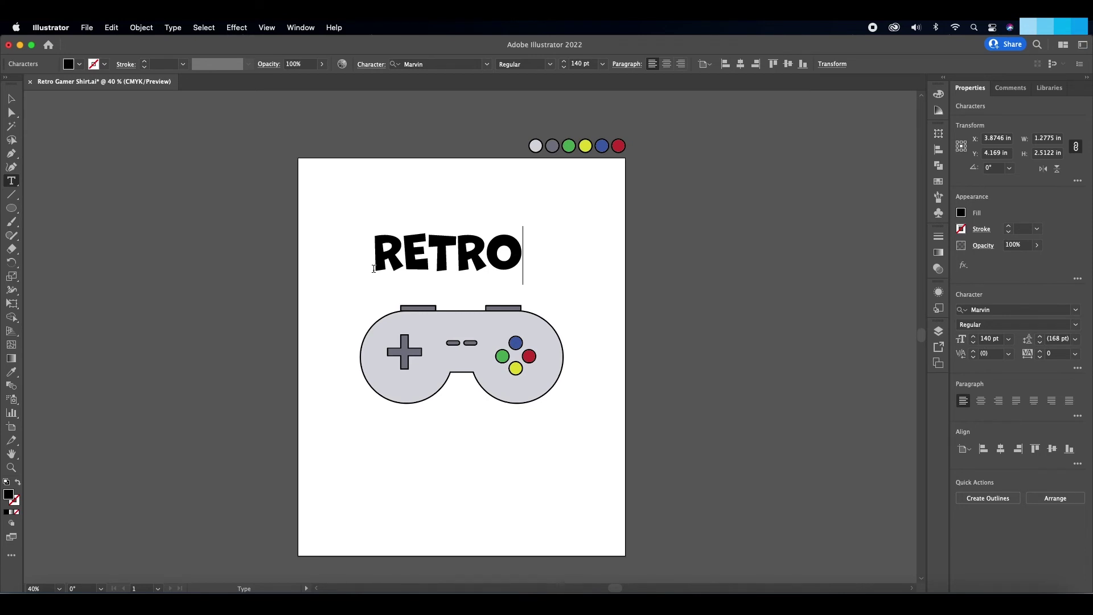
left_click(12, 99)
left_click_drag(436, 264, 454, 276)
- Fill the RETRO text with the palette's light grey and remove its stroke
key("i")
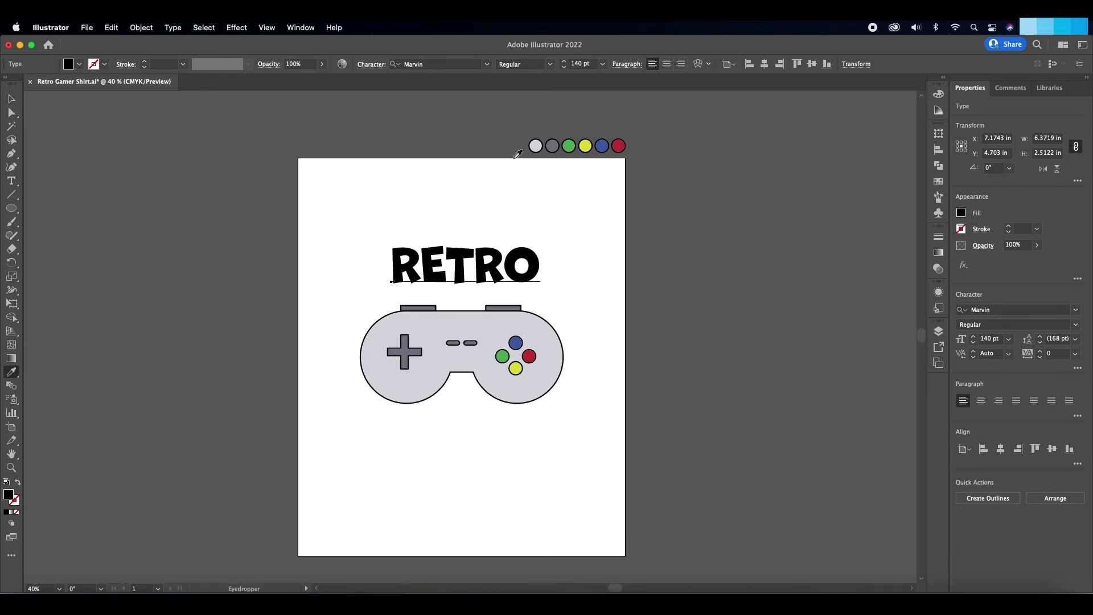
left_click(535, 146)
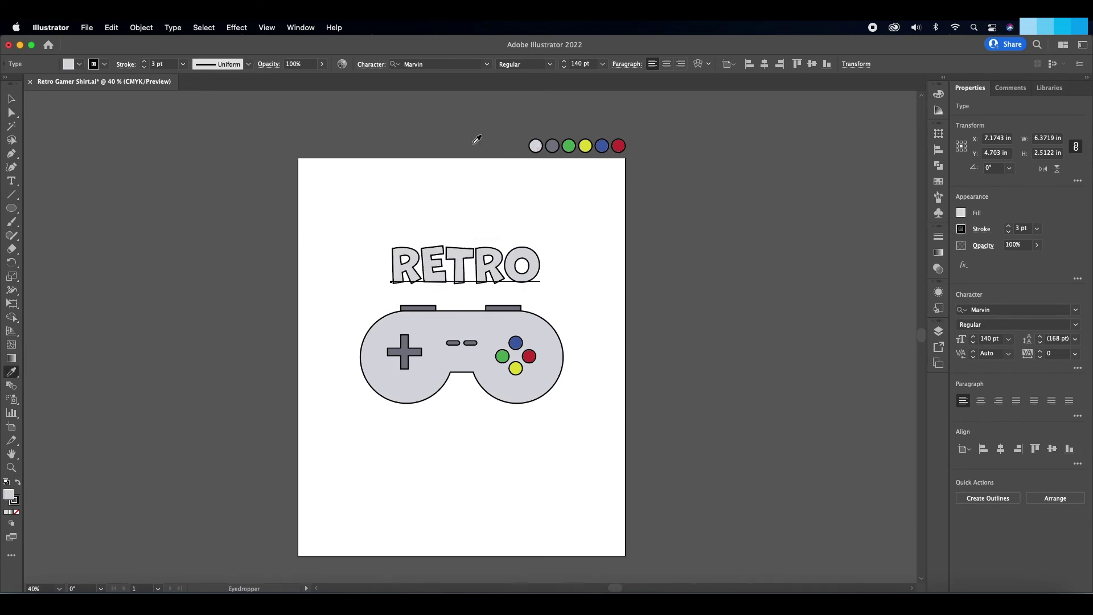
left_click(104, 63)
left_click(7, 85)
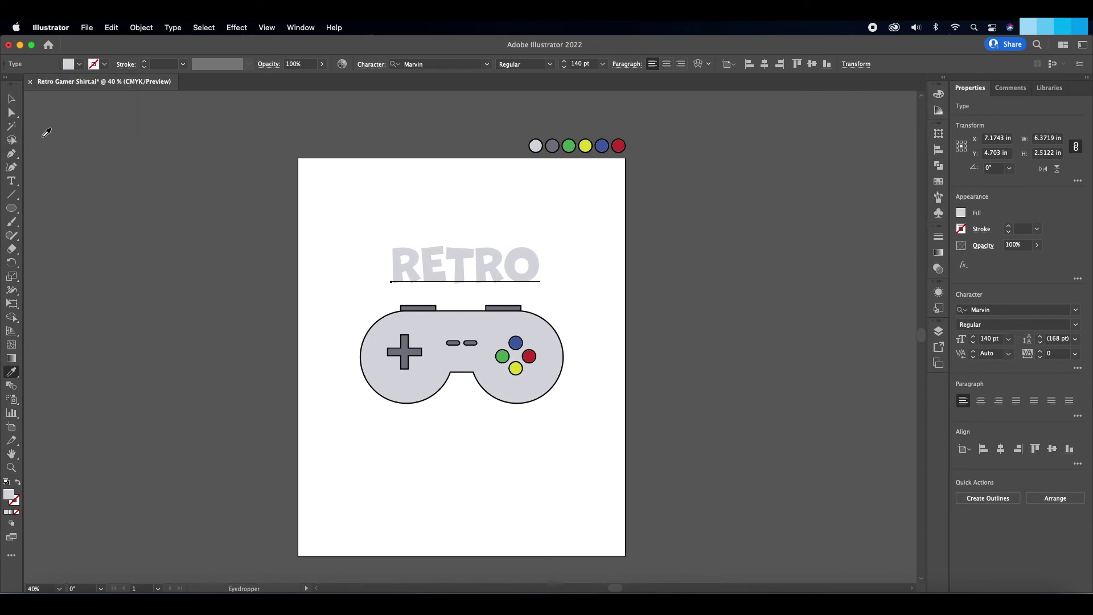
- Add the word GAMER in Marvin Regular at 140 pt and place it centrally below the controller
left_click(11, 181)
left_click(427, 451)
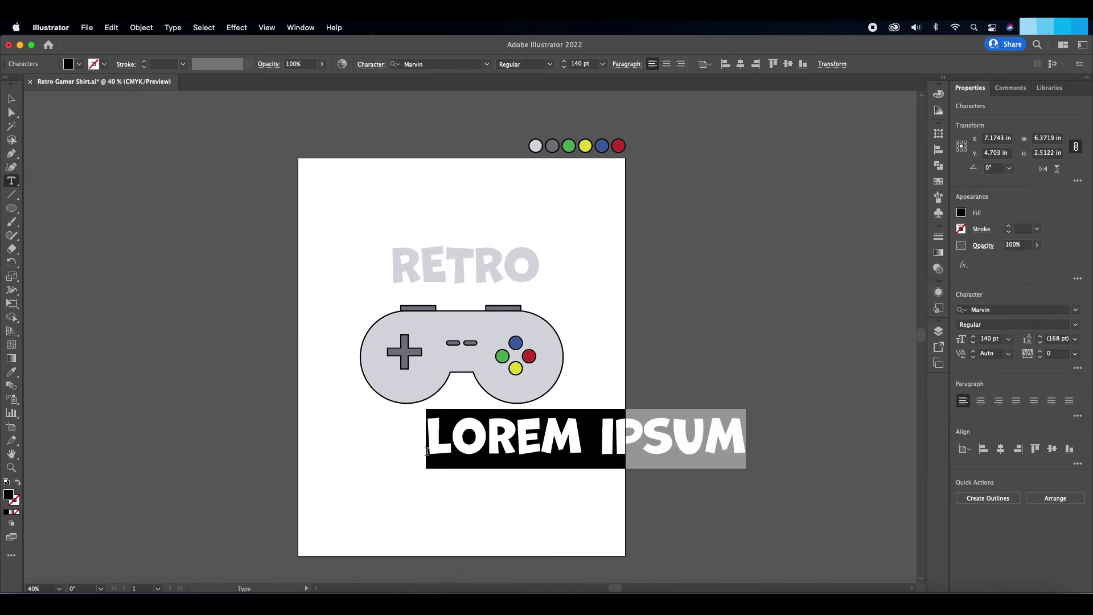
type("GAMER")
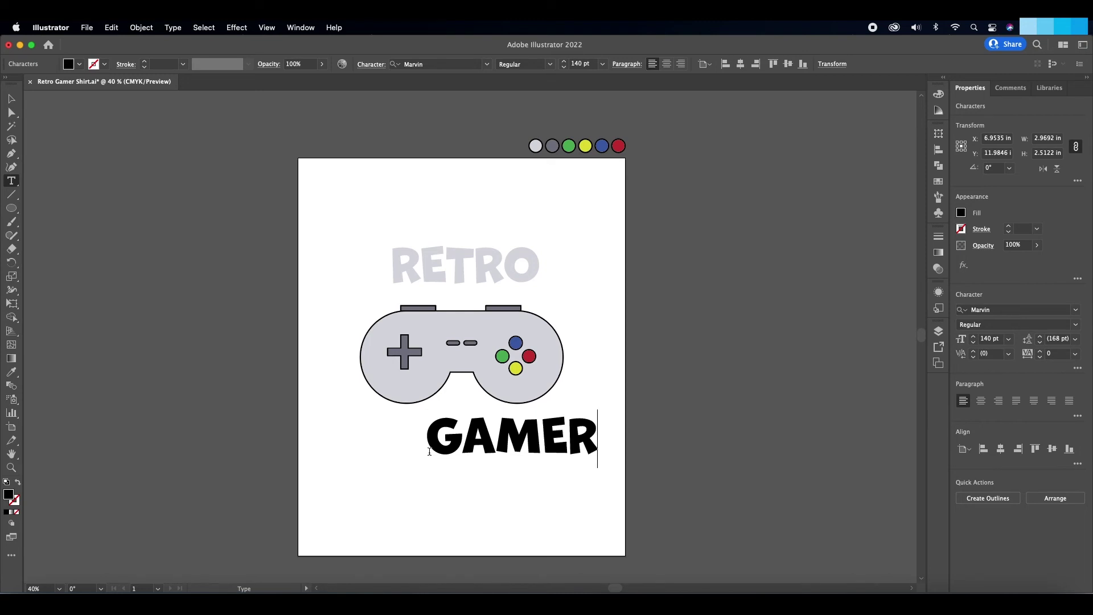
key("Escape")
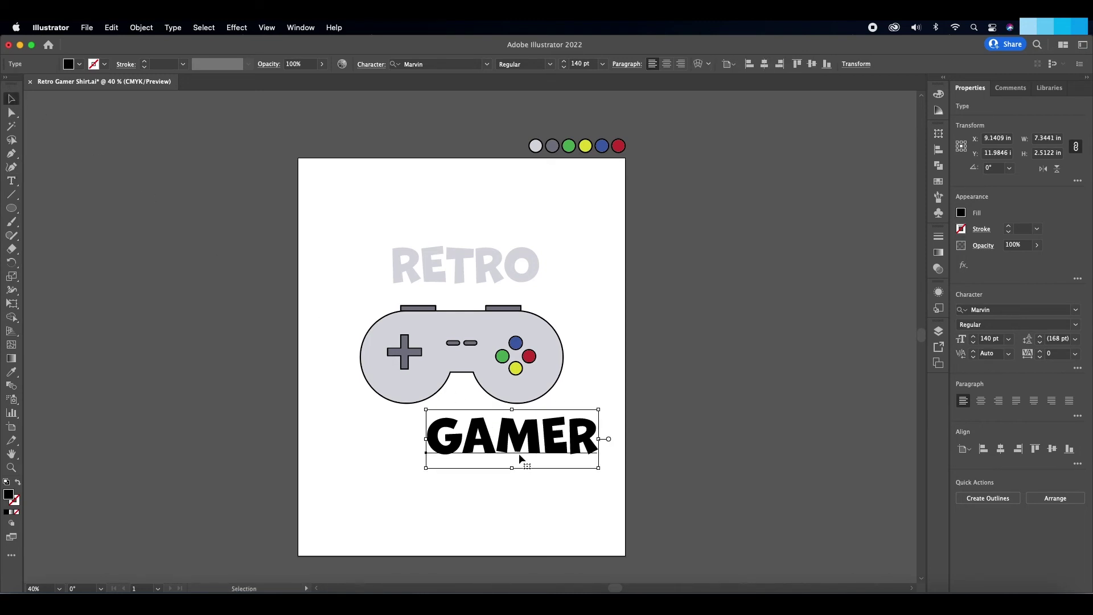
left_click_drag(520, 449, 471, 443)
- Fill the GAMER text with the palette's dark grey and remove its stroke
left_click(11, 372)
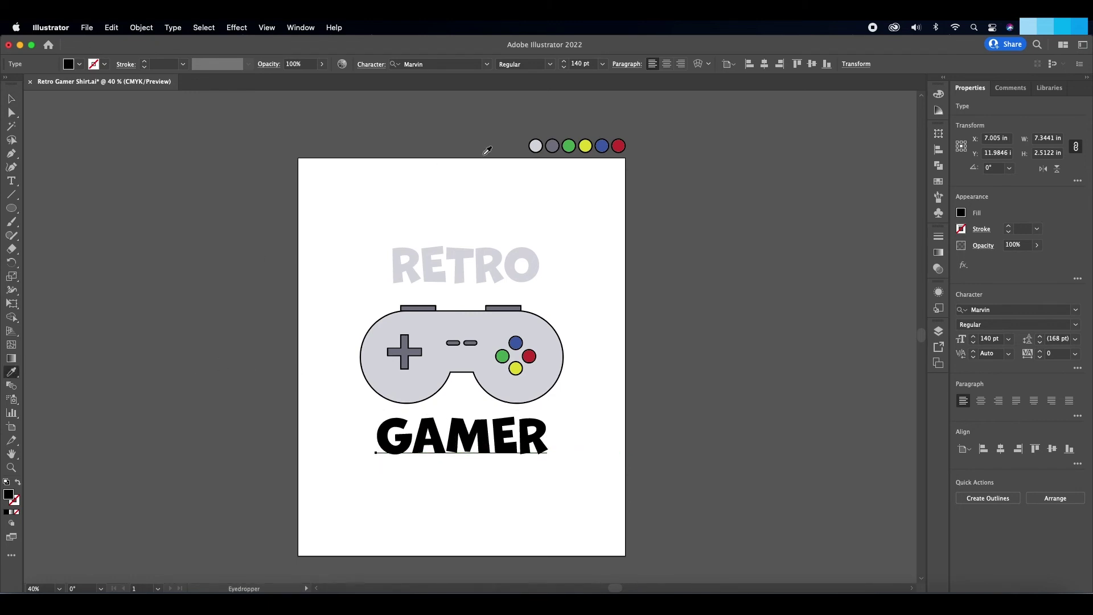
left_click(553, 146)
left_click(11, 99)
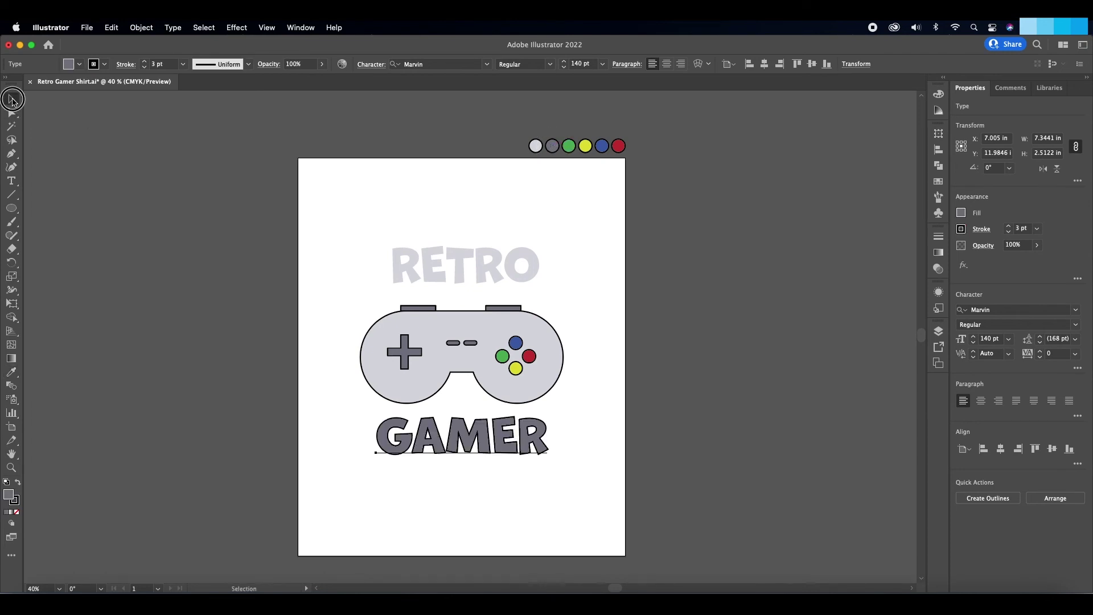
left_click(104, 68)
left_click(7, 86)
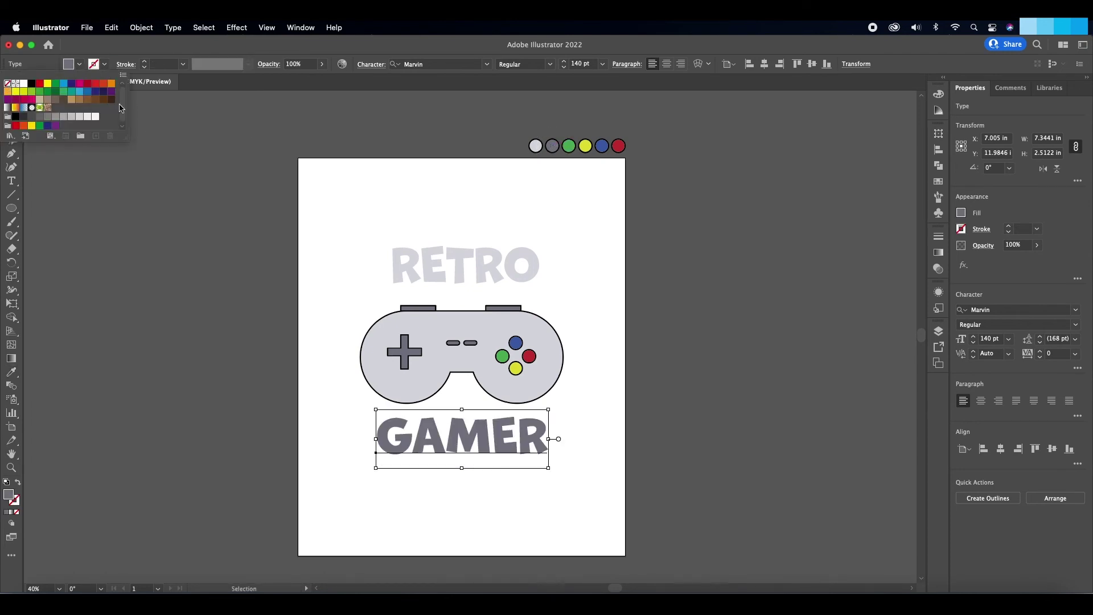
- Nudge the RETRO and GAMER words into line with the controller's centre
left_click_drag(496, 272, 492, 274)
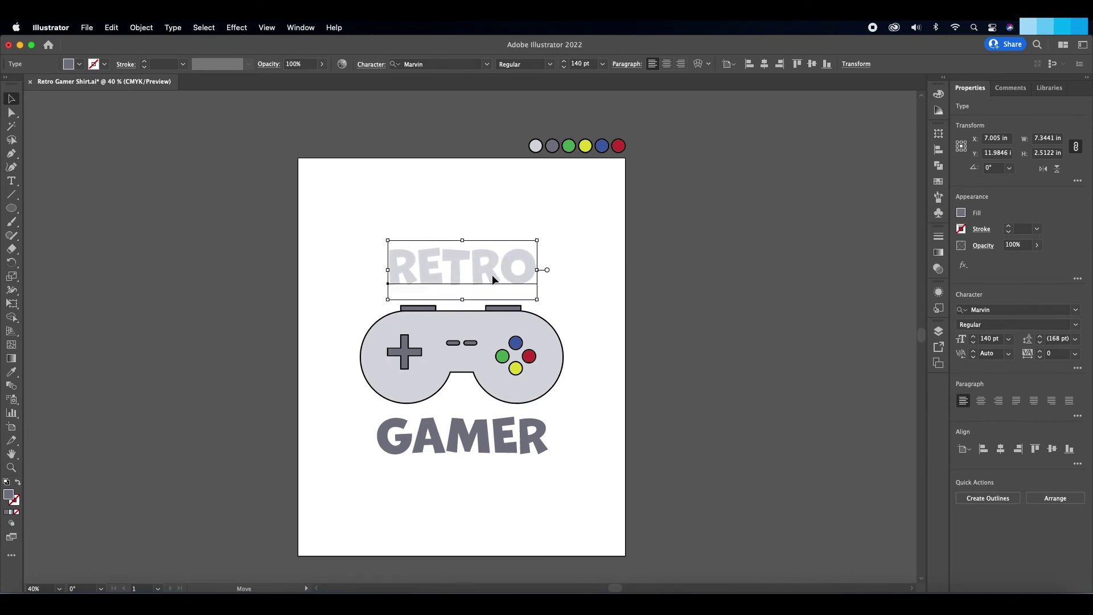
left_click_drag(497, 431, 496, 434)
left_click(267, 211)
key("super+0")
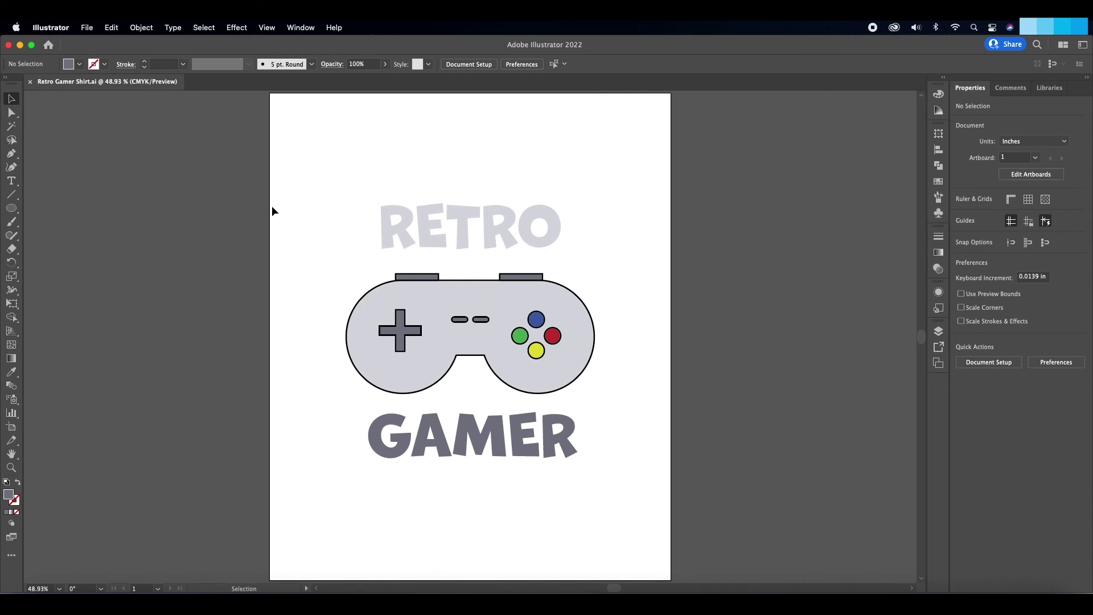
- Enlarge the controller's directional pad slightly, shift it a little outward, and save the document
left_click(398, 329)
left_click_drag(420, 355, 403, 337)
left_click(247, 313)
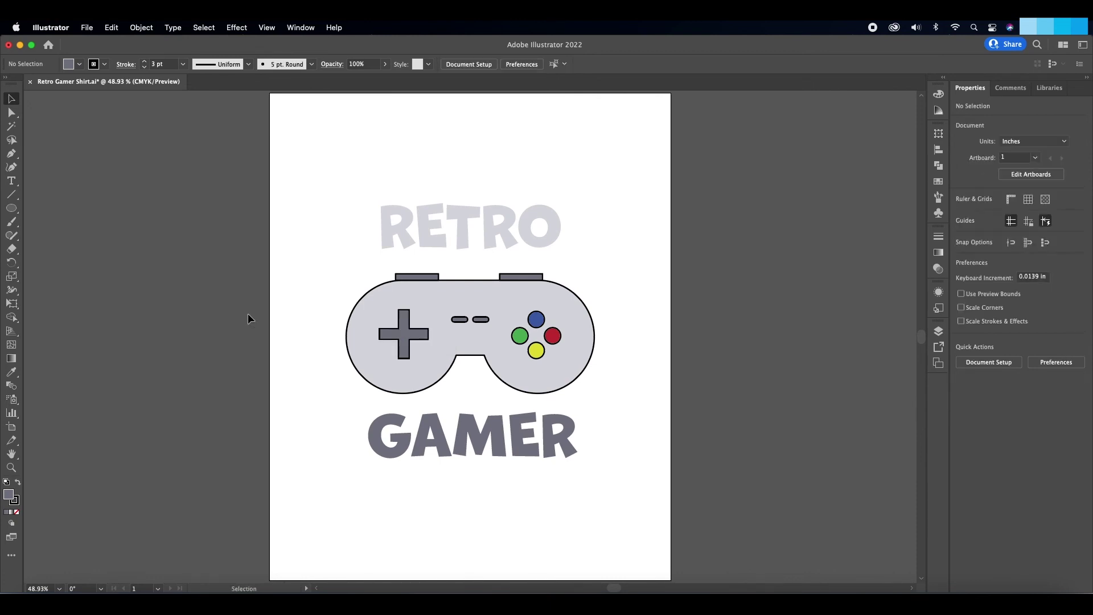
left_click(401, 338)
left_click(231, 371)
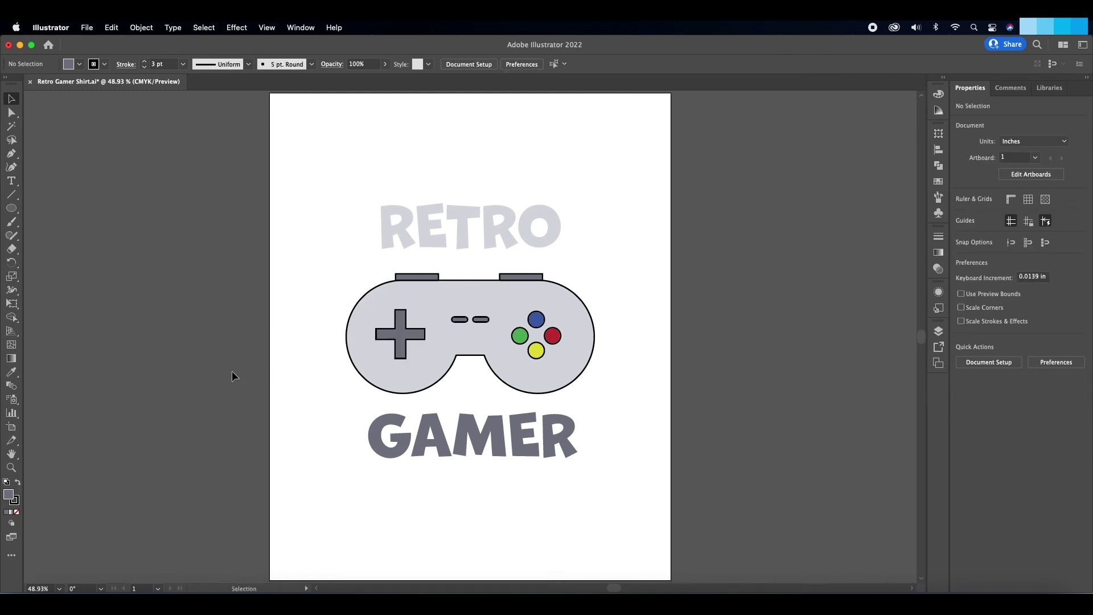
key("super+s")
- Convert the contents of the Retro and Gamer layers to outlines
key("F7")
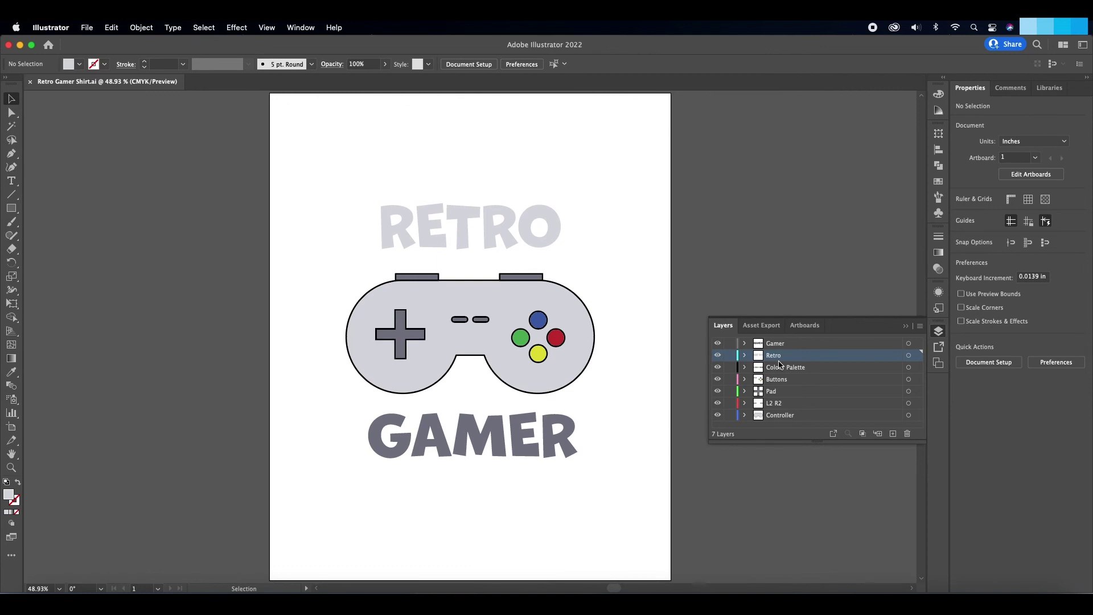
left_click(909, 354)
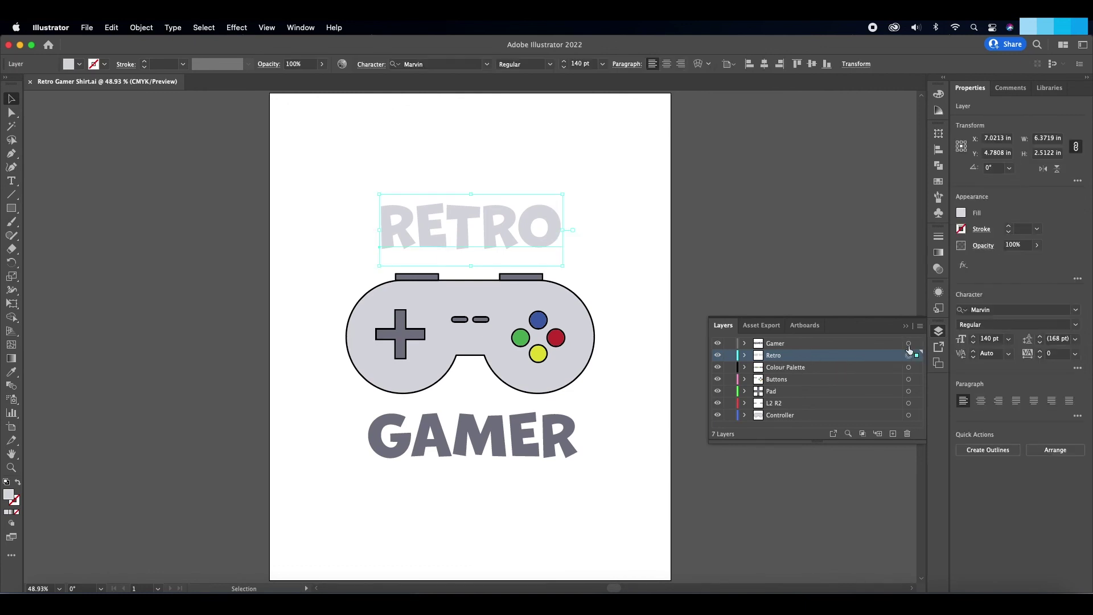
left_click(909, 344, "shift")
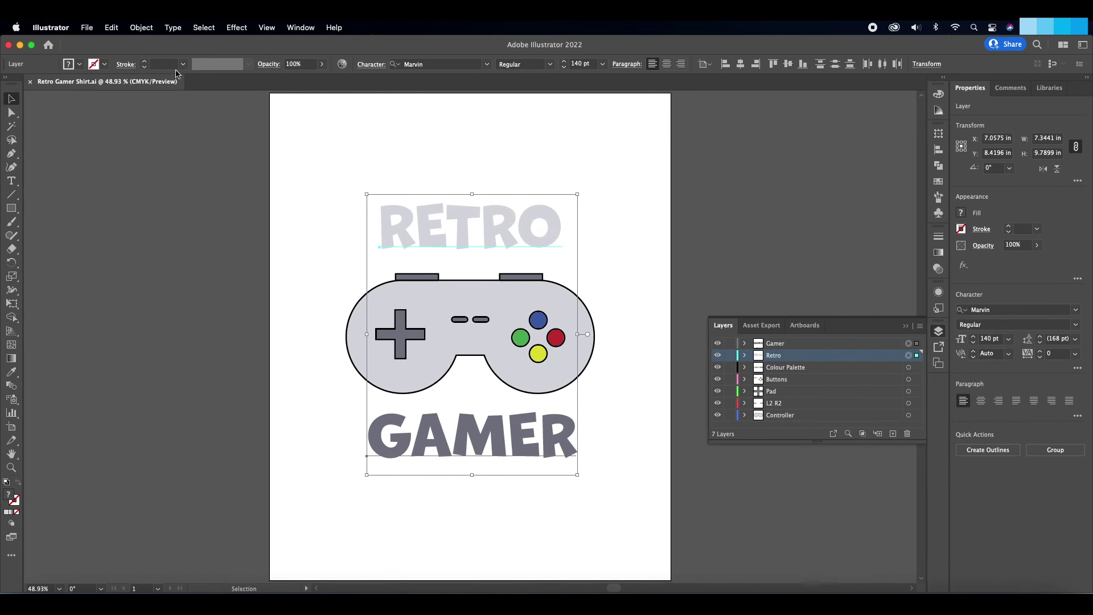
left_click(173, 29)
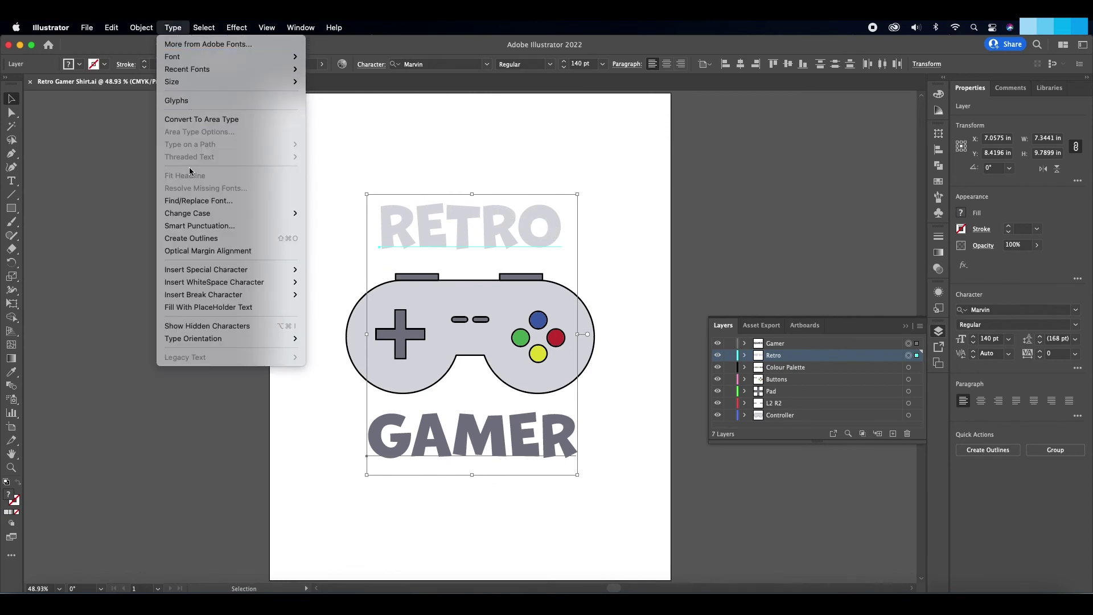
left_click(200, 244)
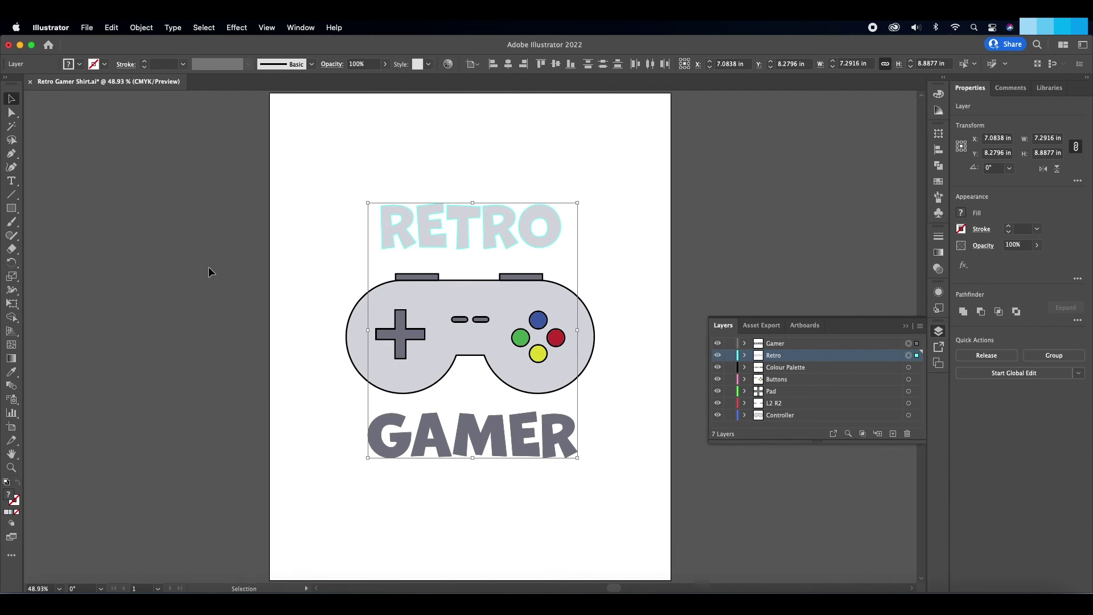
left_click(209, 266)
- On a new layer, draw a thin horizontal rectangle across the outer curve of the G in GAMER
left_click(893, 434)
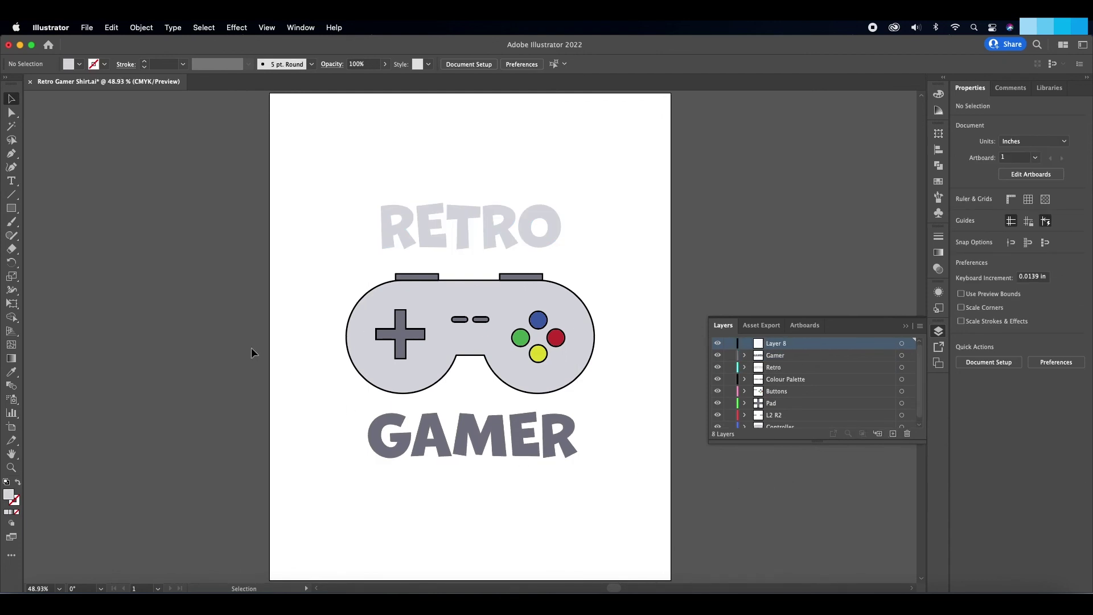
left_click(11, 208)
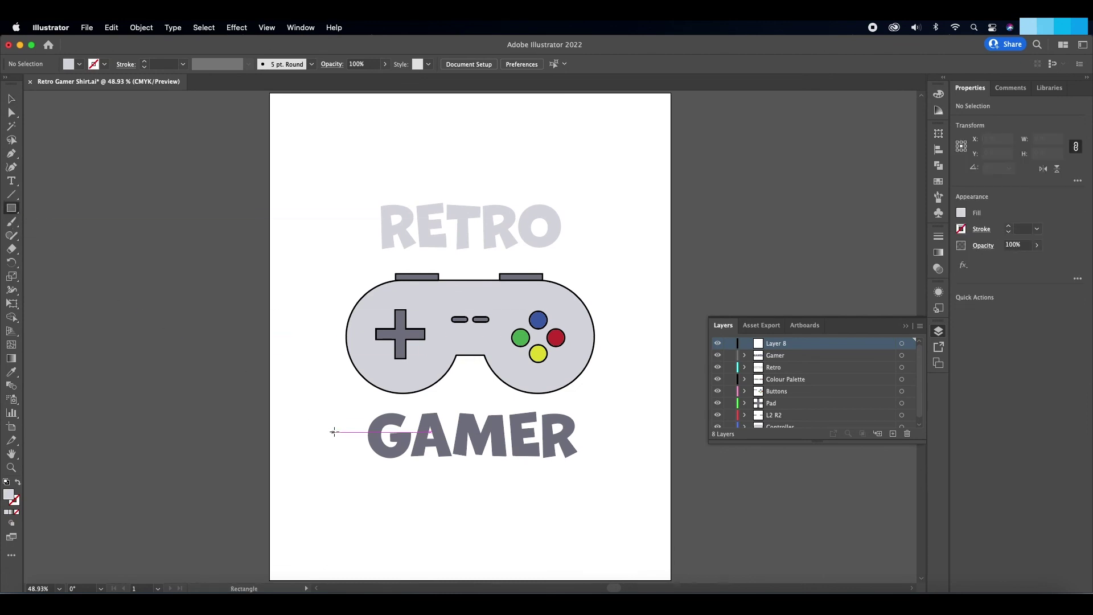
left_click_drag(347, 428, 394, 459)
key("v")
left_click(339, 408)
left_click(371, 491)
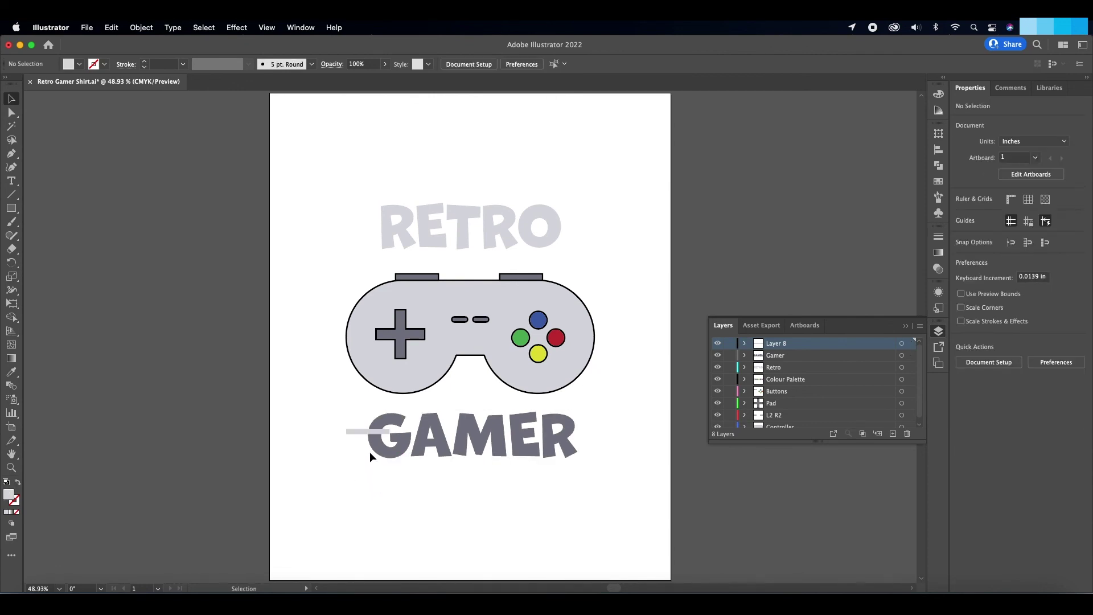
- Subtract the thin rectangle from the letter G with Pathfinder's Minus Front to cut a slit in it
key("a")
left_click_drag(361, 409, 390, 472)
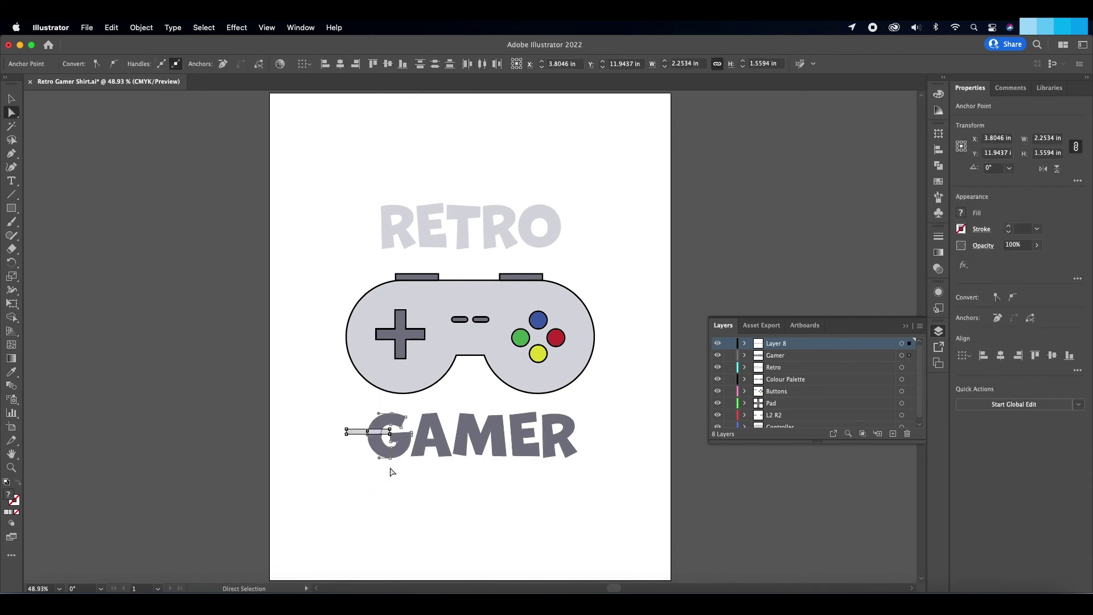
left_click(12, 99)
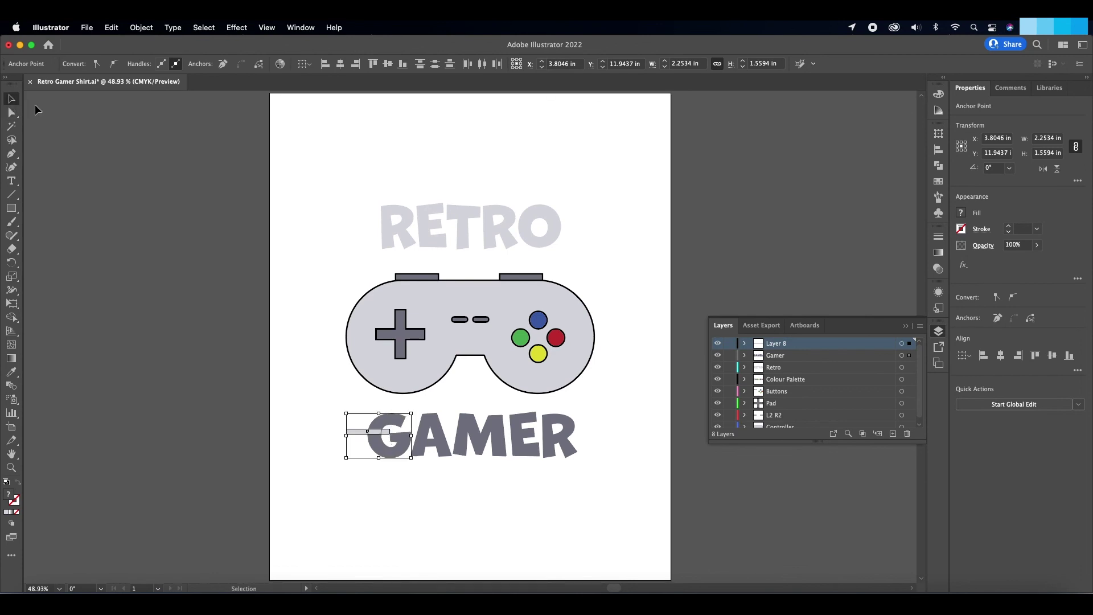
left_click(300, 27)
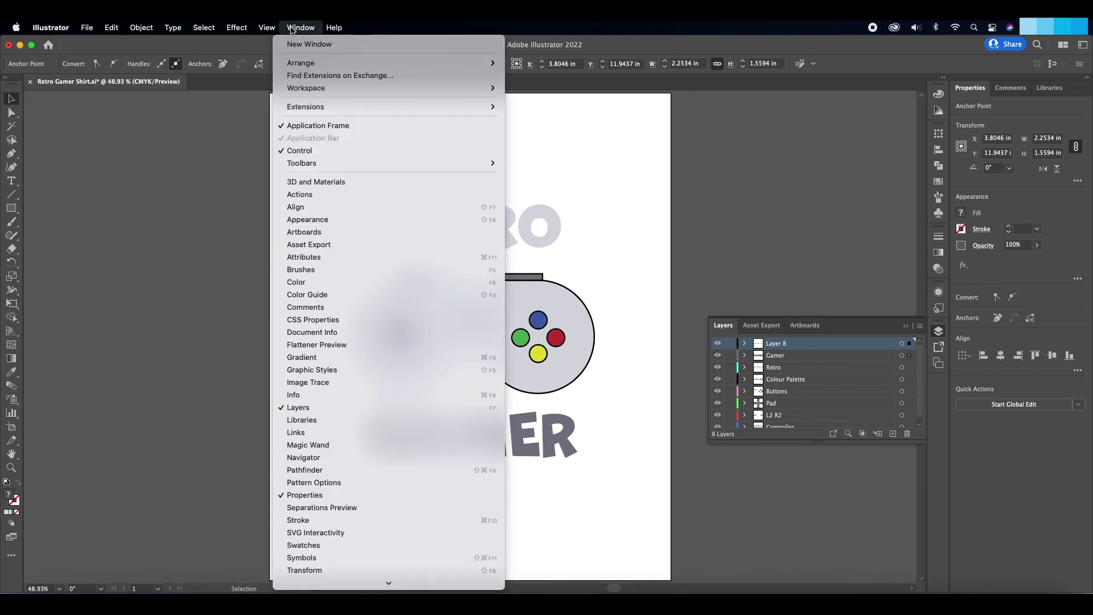
left_click(324, 469)
left_click(822, 159)
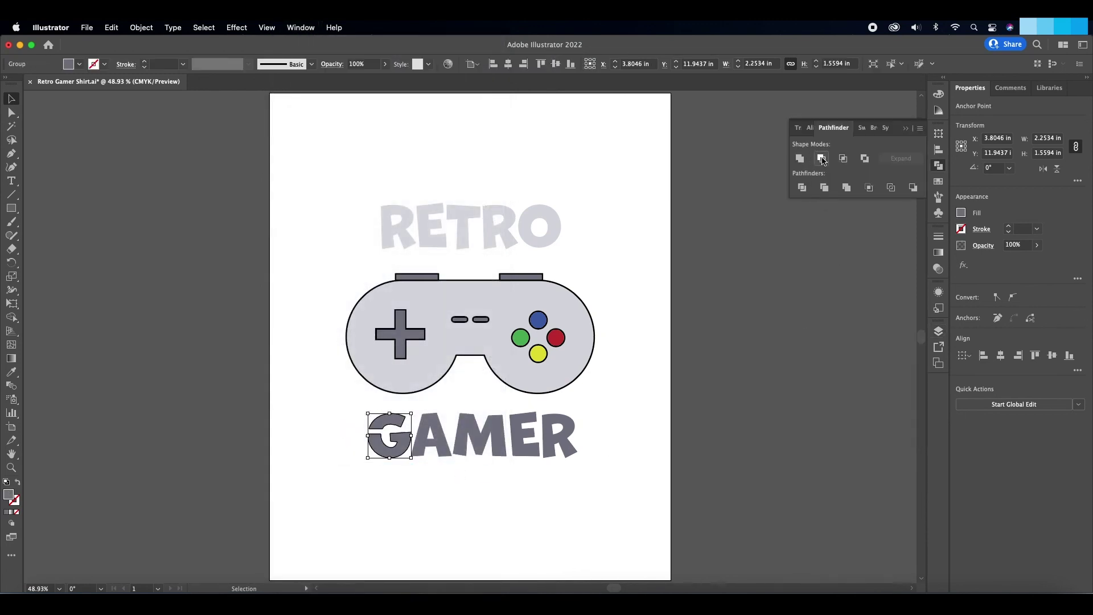
left_click(642, 408)
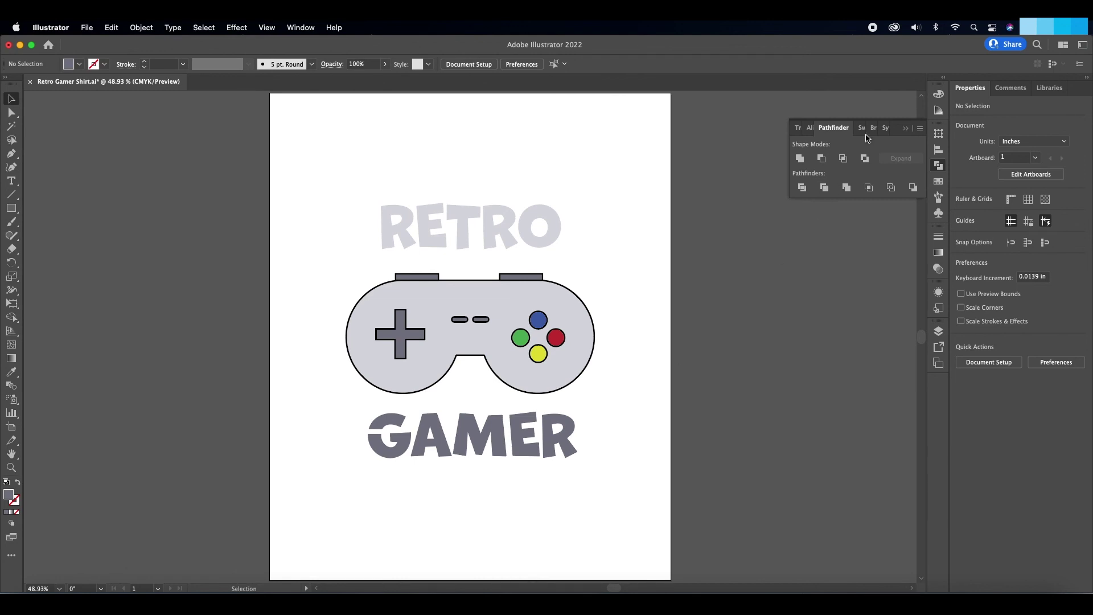
left_click(904, 128)
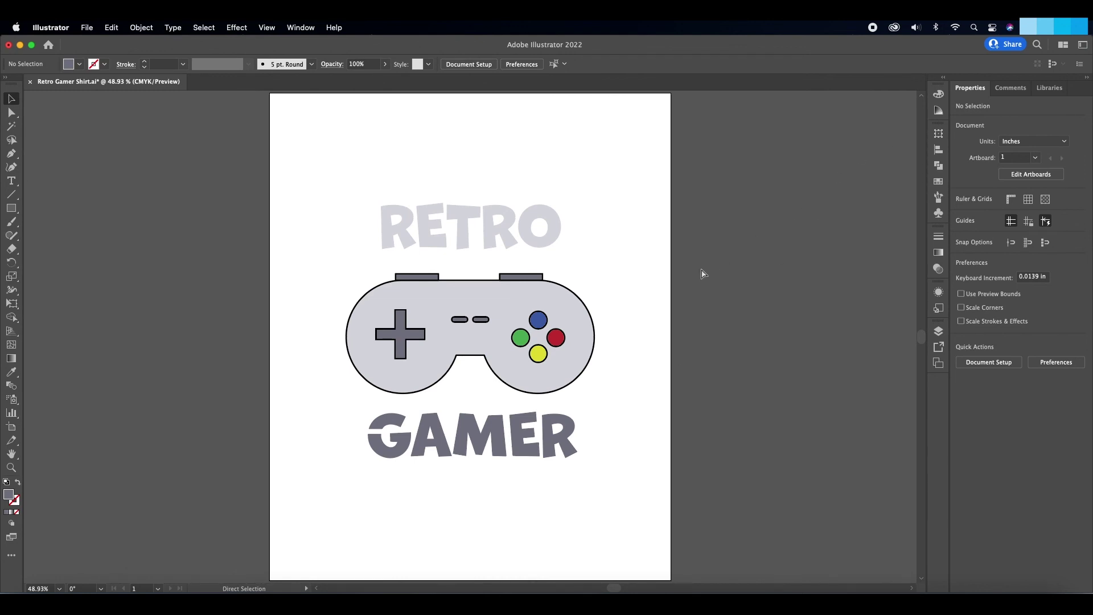
- Undo the slit cut in the G of GAMER, including the thin rectangle drawn for it, and save the document
key("super+z")
key("super+z")
key("super+z")
key("super+z")
key("super+s")
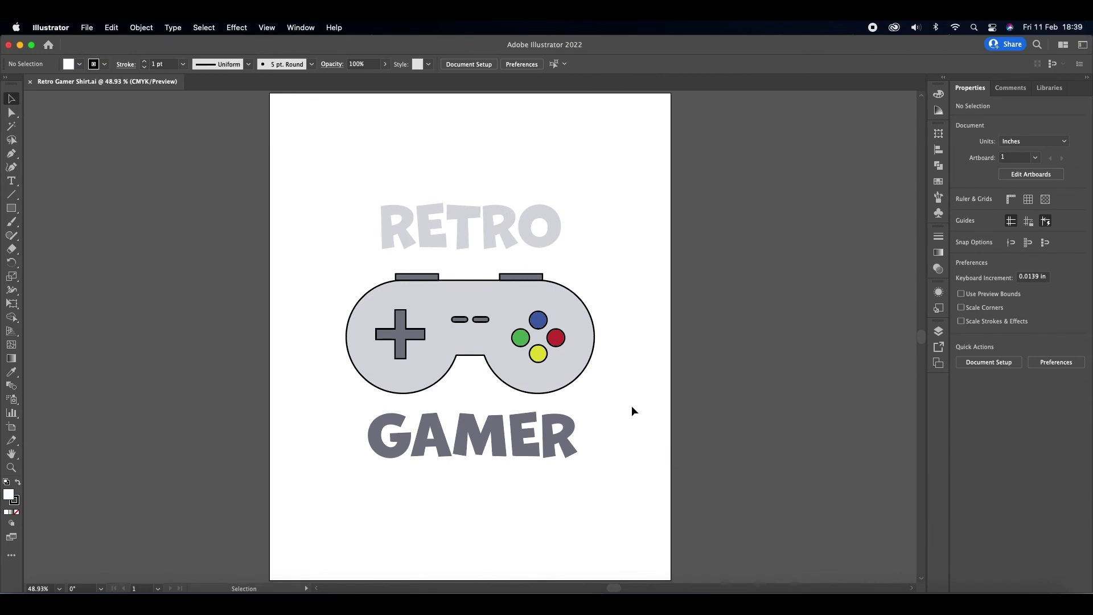
- Export the artwork to the Desktop as Retro Gamer Shirt.png using artboards, at High (300 ppi), anti-aliasing None, with a transparent background
left_click(87, 28)
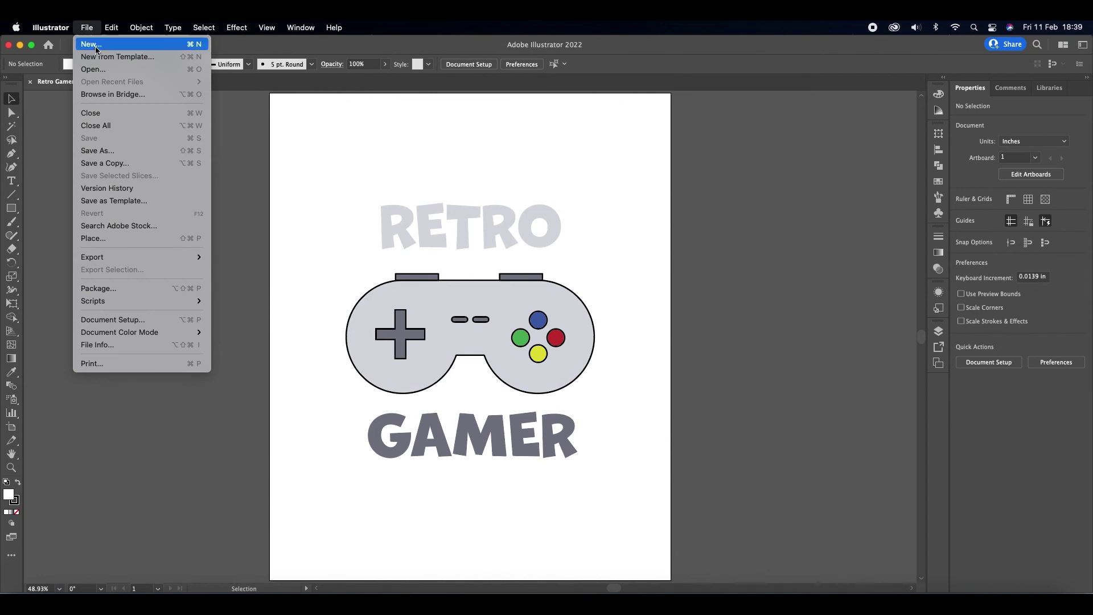
mouse_move(170, 257)
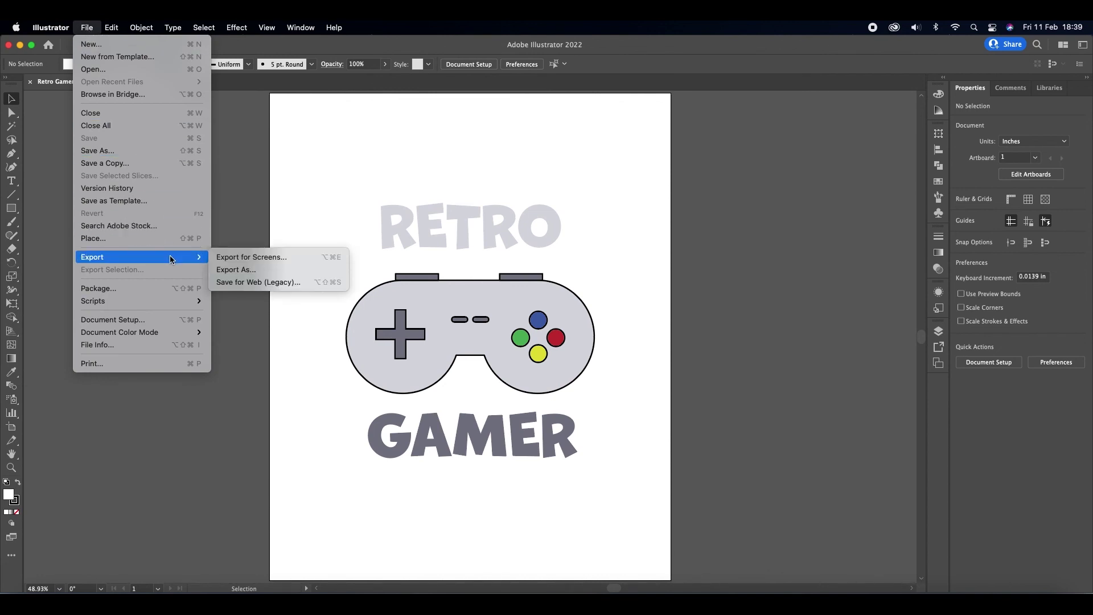
left_click(245, 270)
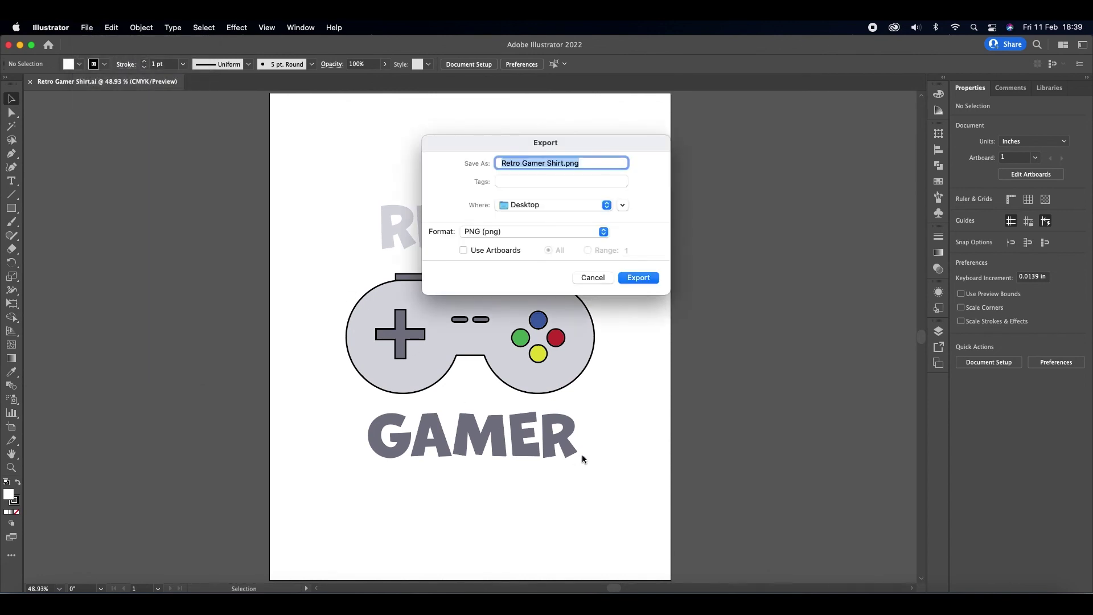
left_click(463, 250)
left_click(634, 279)
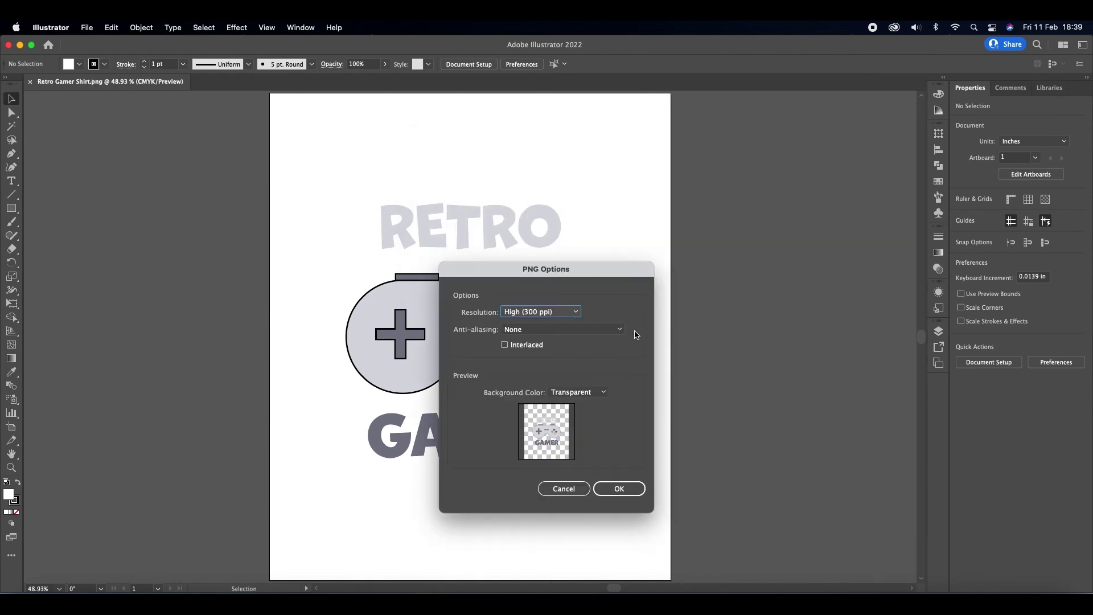
left_click(632, 488)
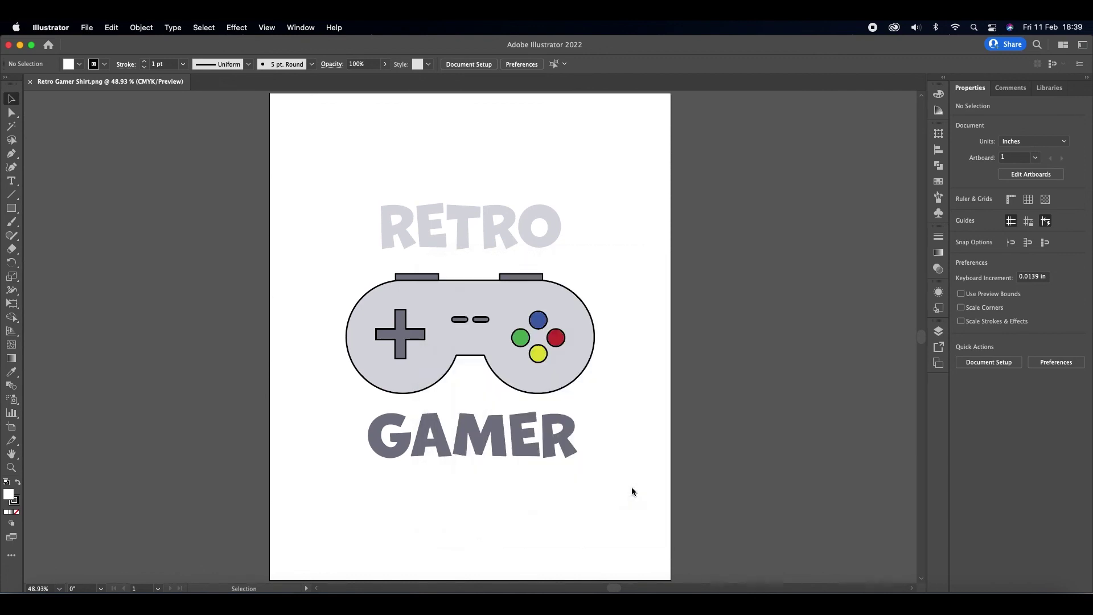